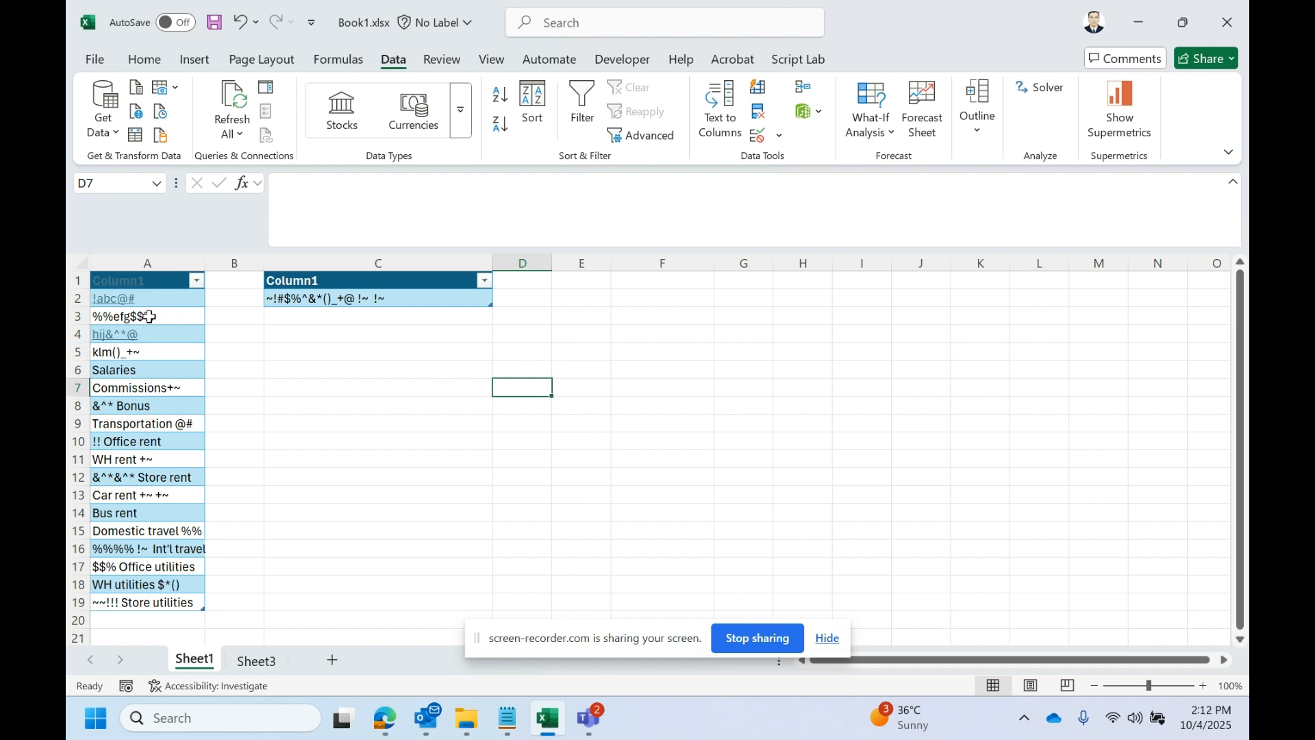
- Examine the entries in the column A table for special characters mixed in with the words
click(160, 269)
scroll(165, 459, down, 2)
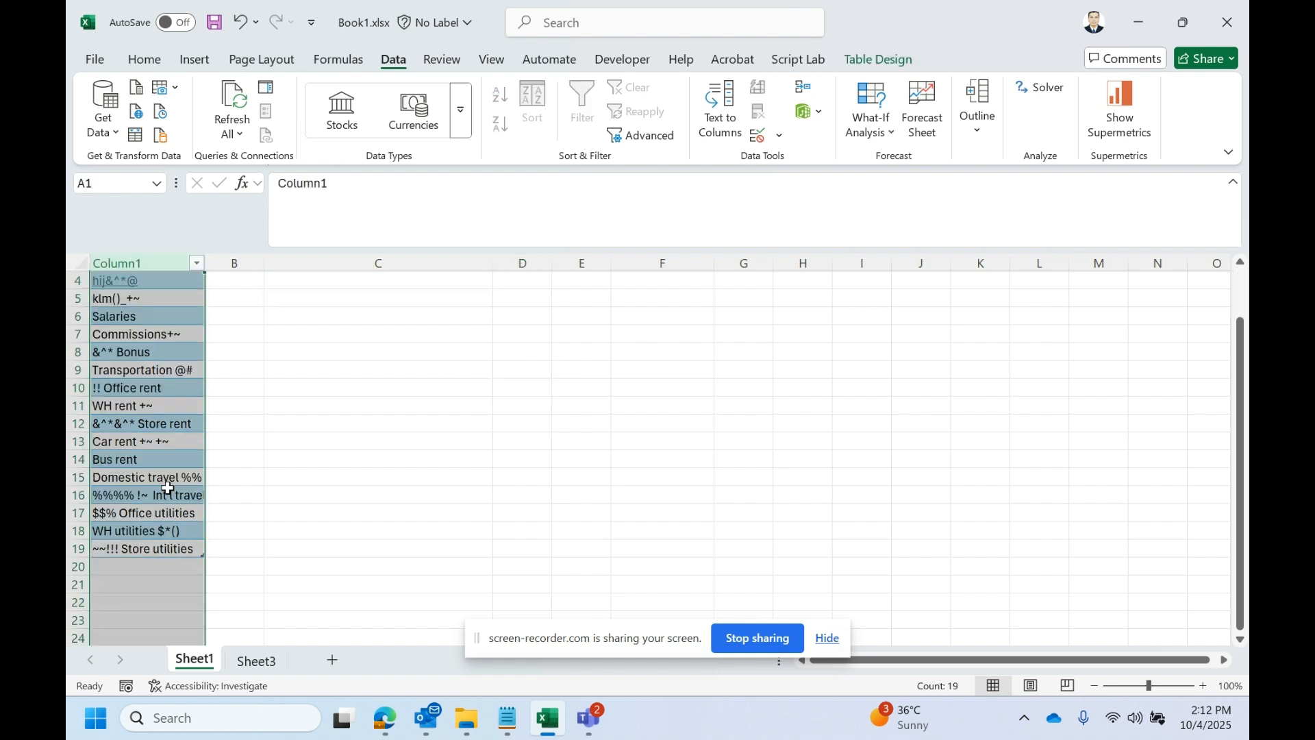
click(169, 494)
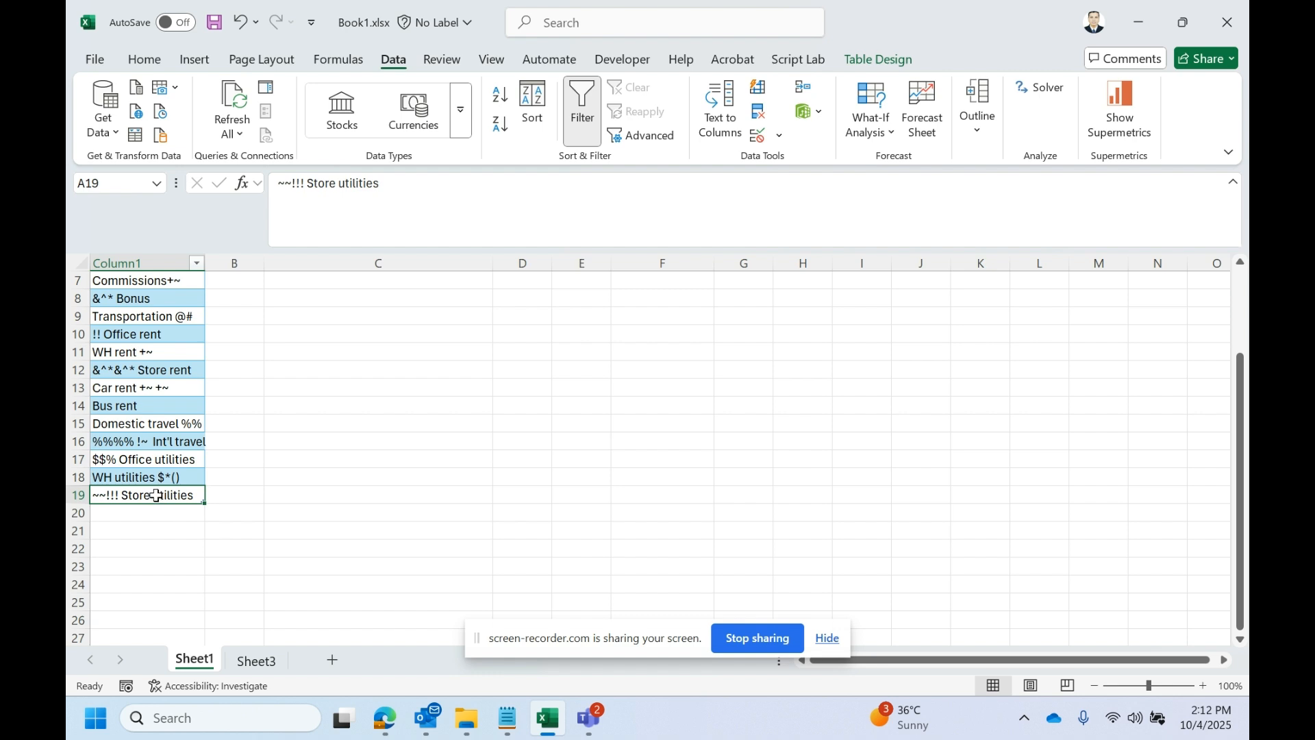
scroll(156, 494, up, 2)
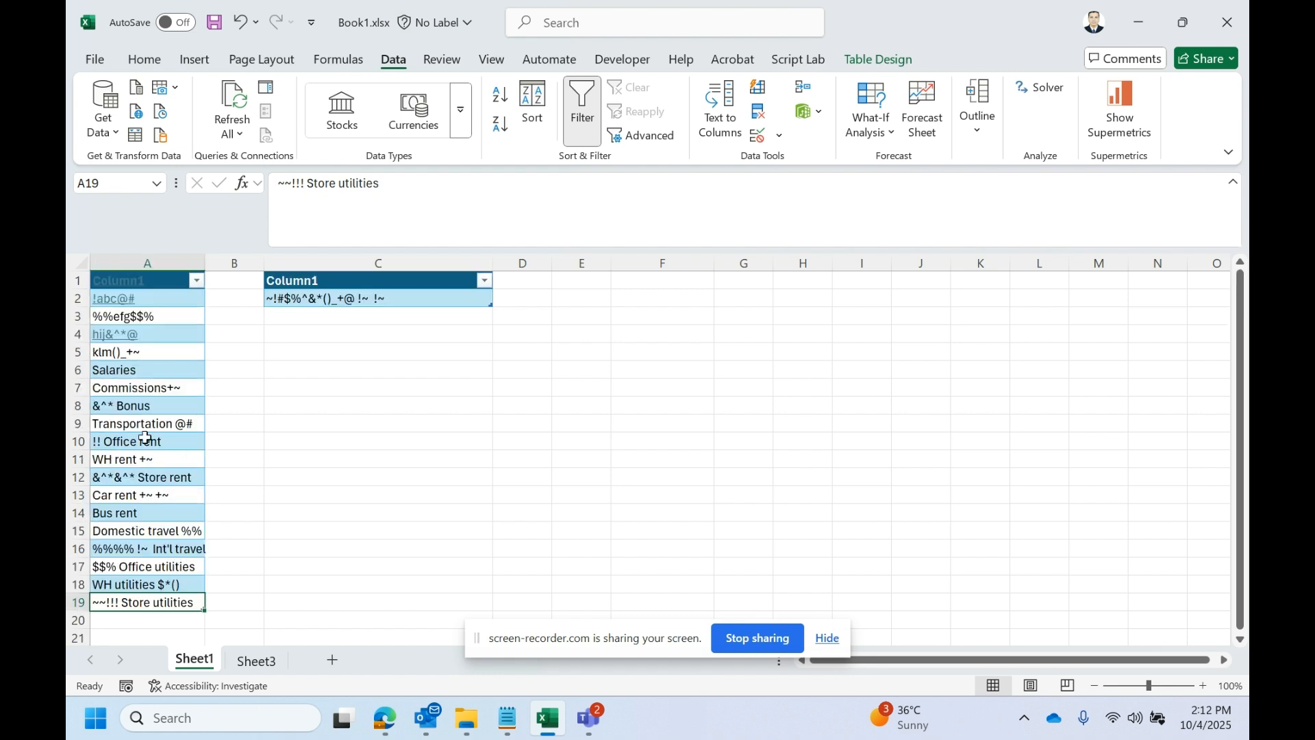
click(166, 319)
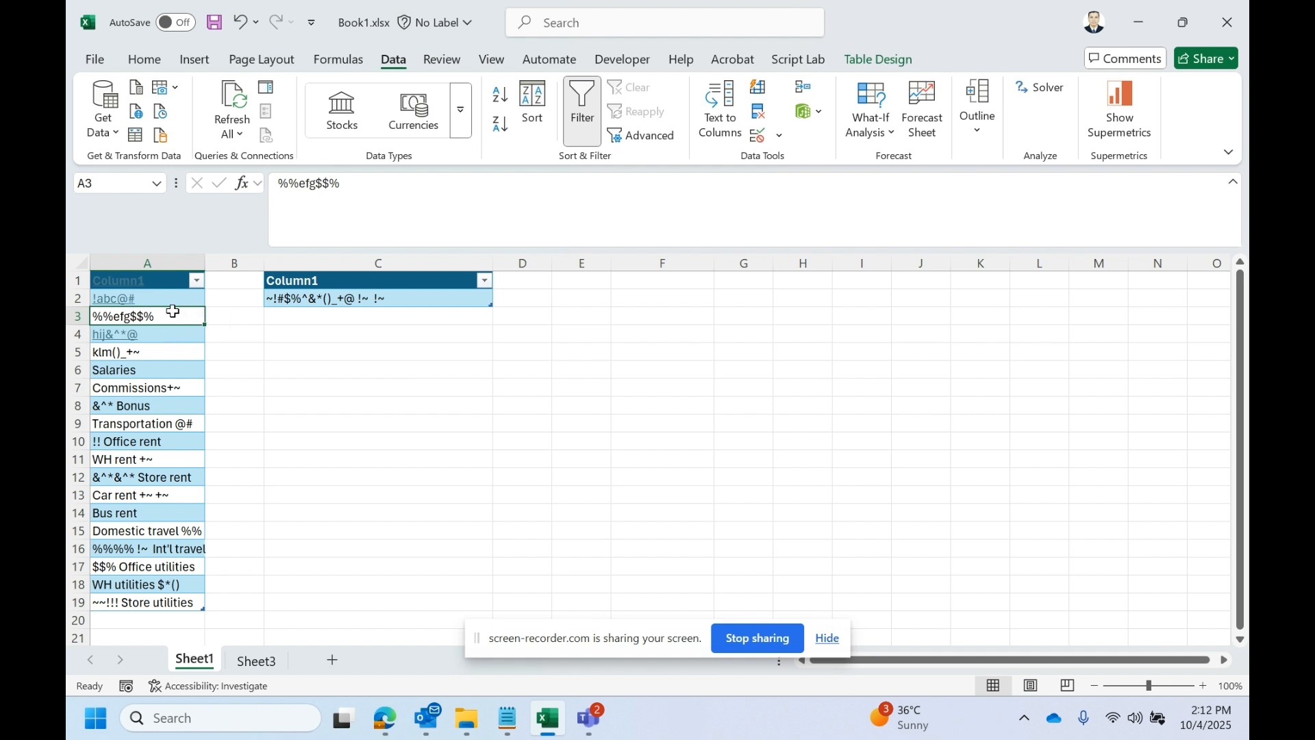
click(159, 300)
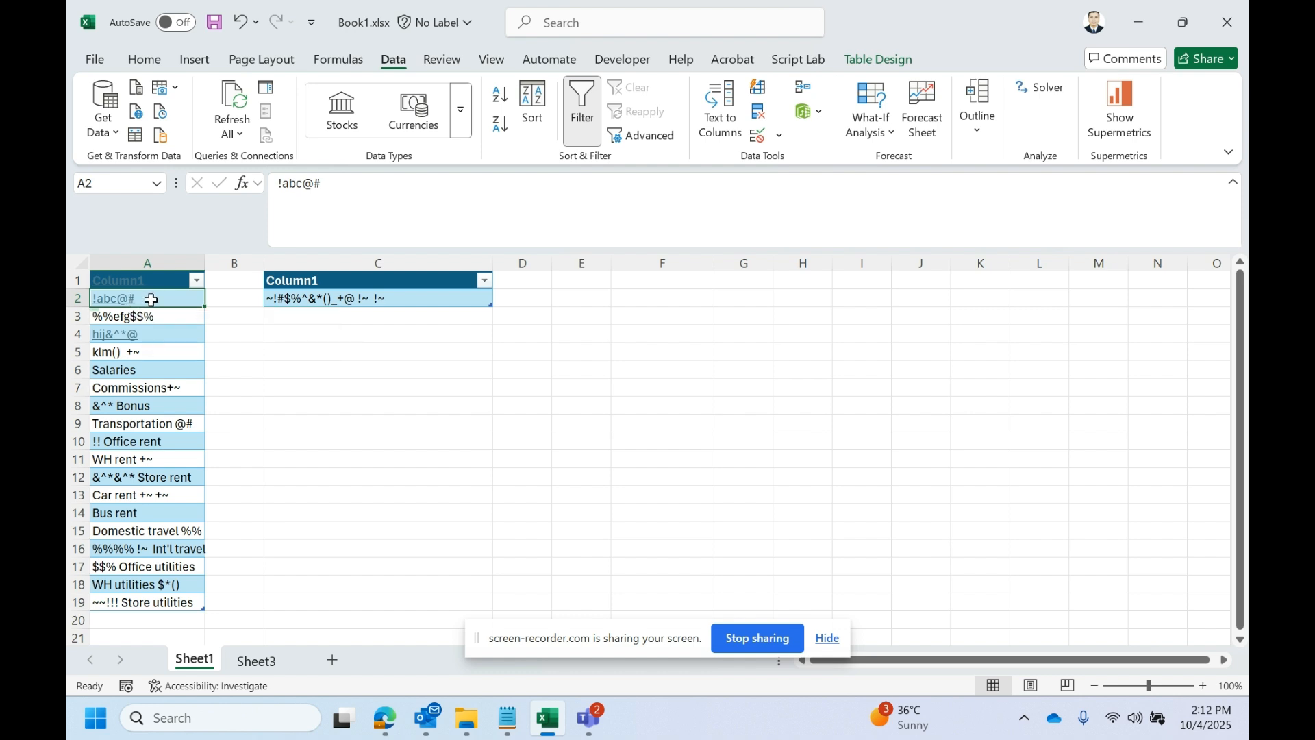
click(171, 318)
click(170, 364)
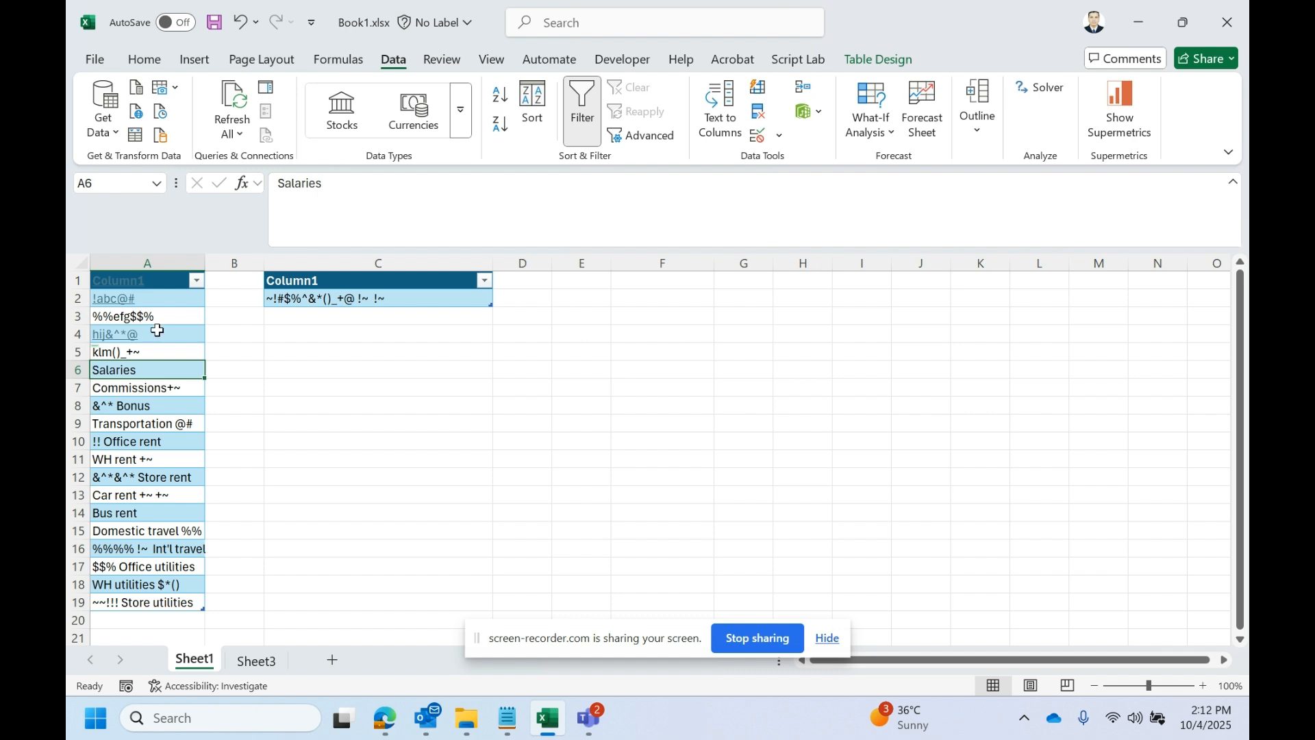
double_click(139, 369)
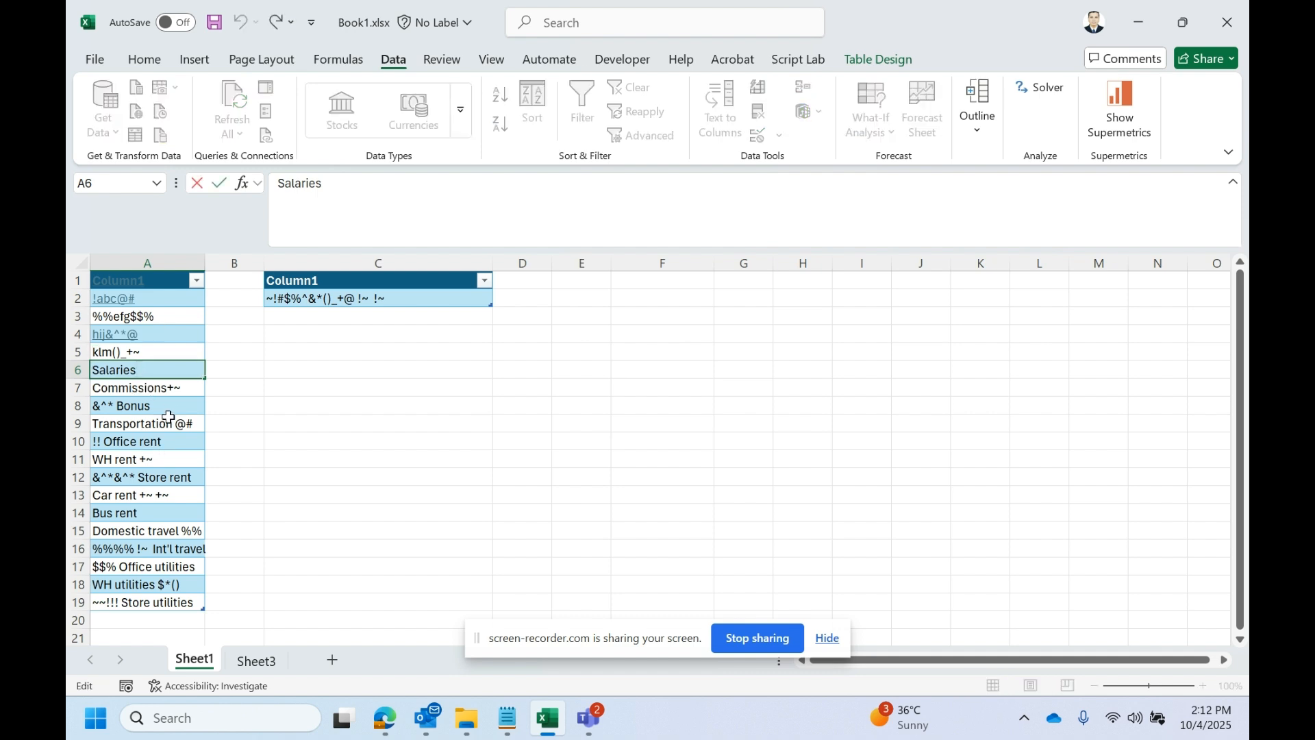
click(173, 390)
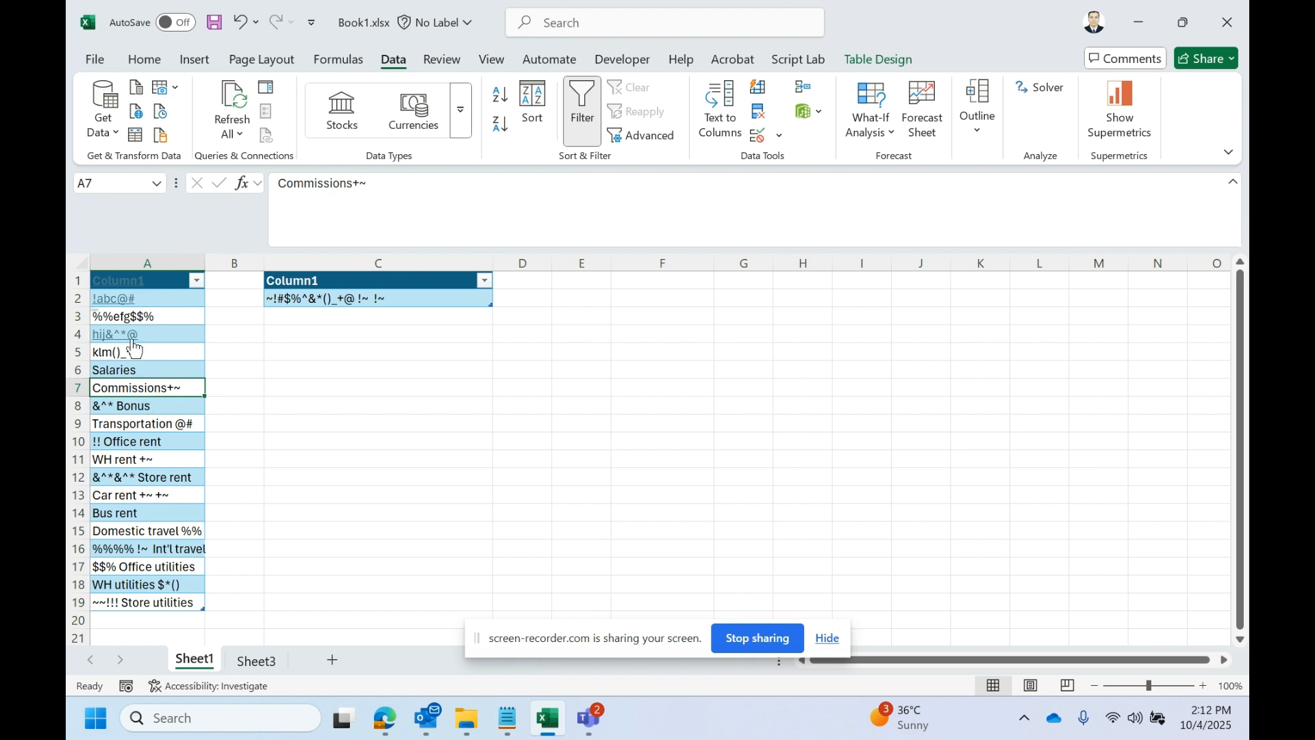
click(150, 407)
click(142, 424)
click(133, 440)
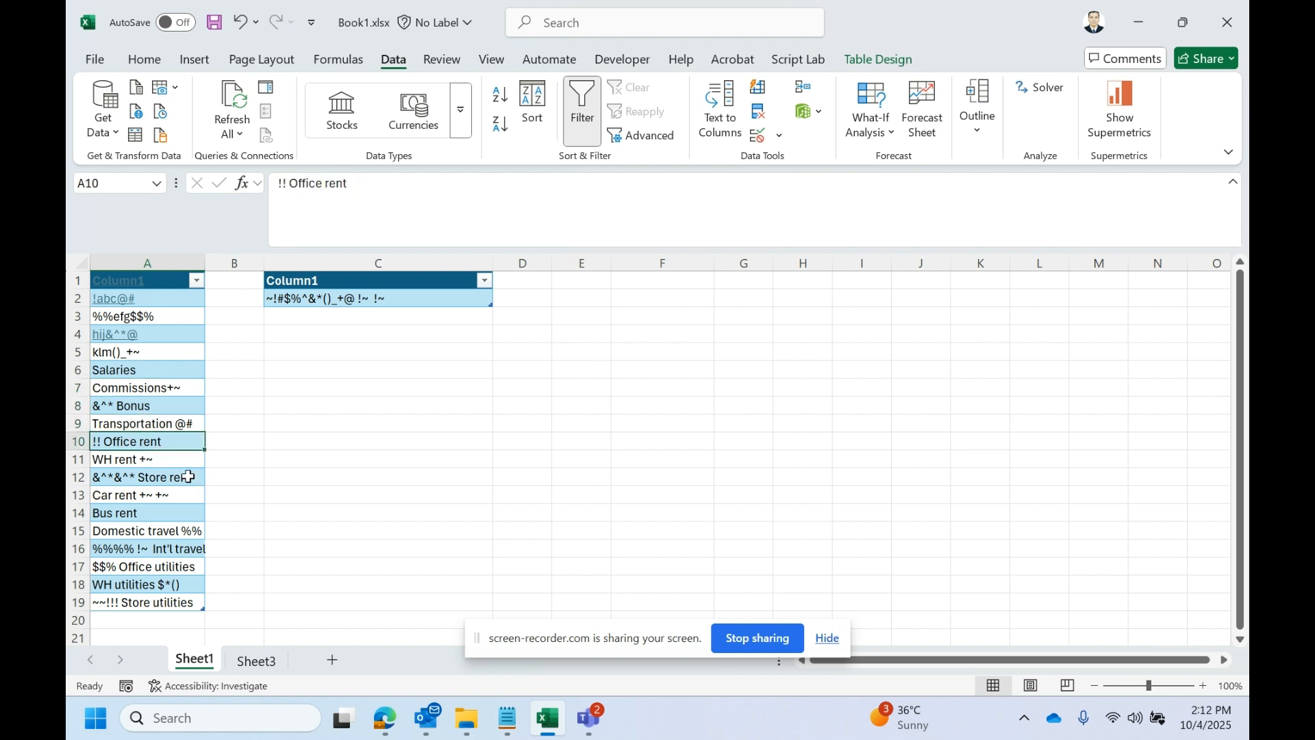
click(117, 457)
click(154, 479)
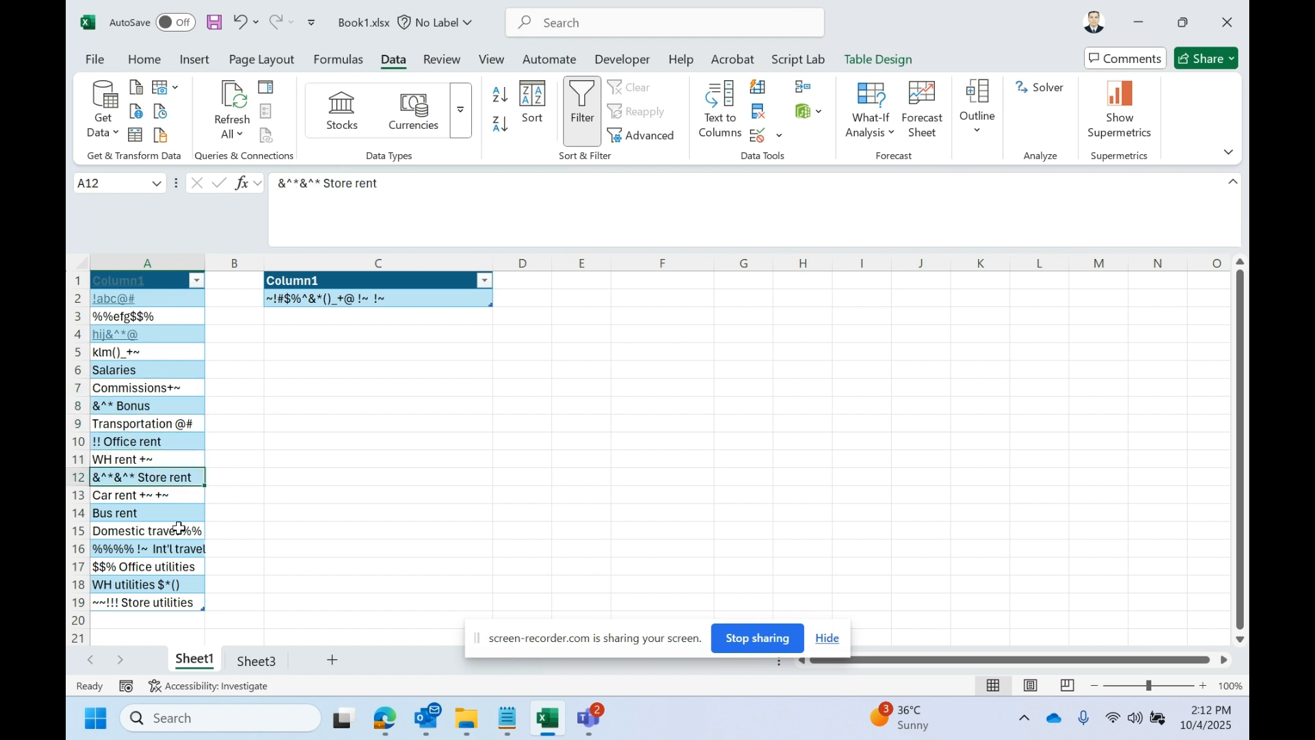
click(137, 498)
scroll(168, 510, down, 2)
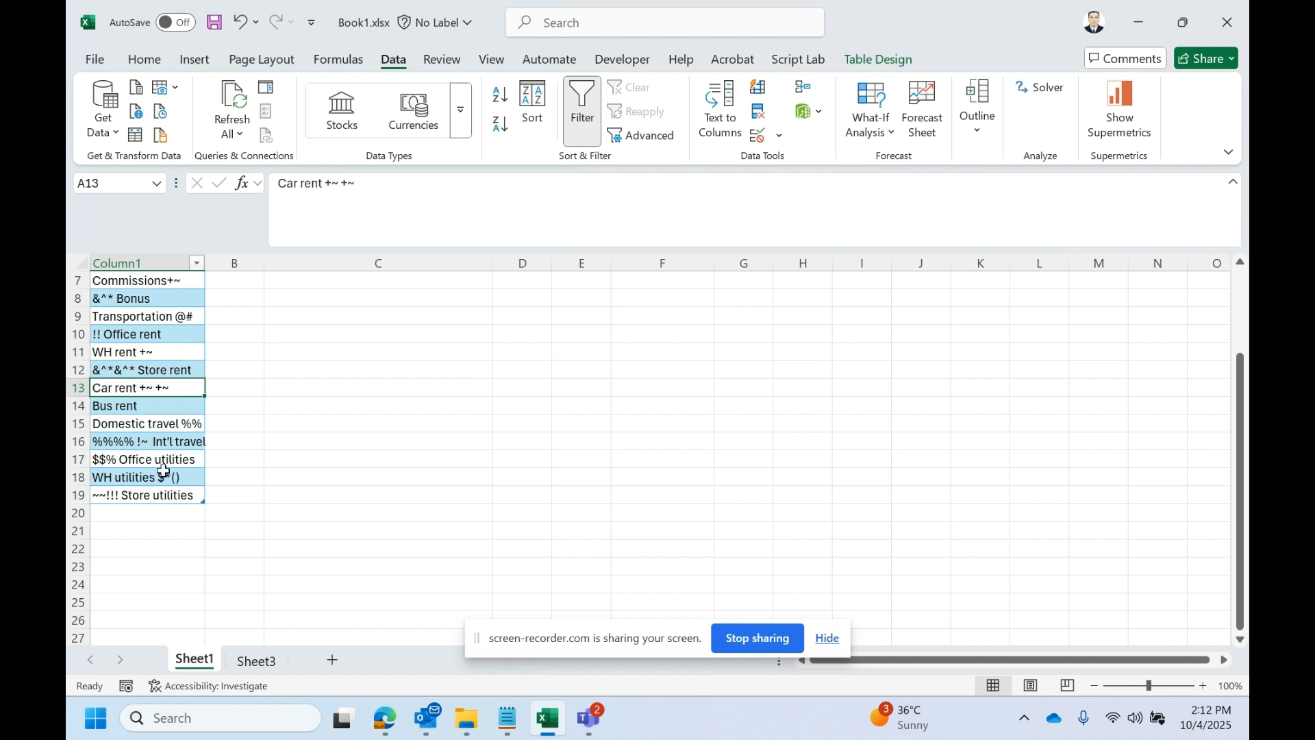
scroll(165, 493, up, 2)
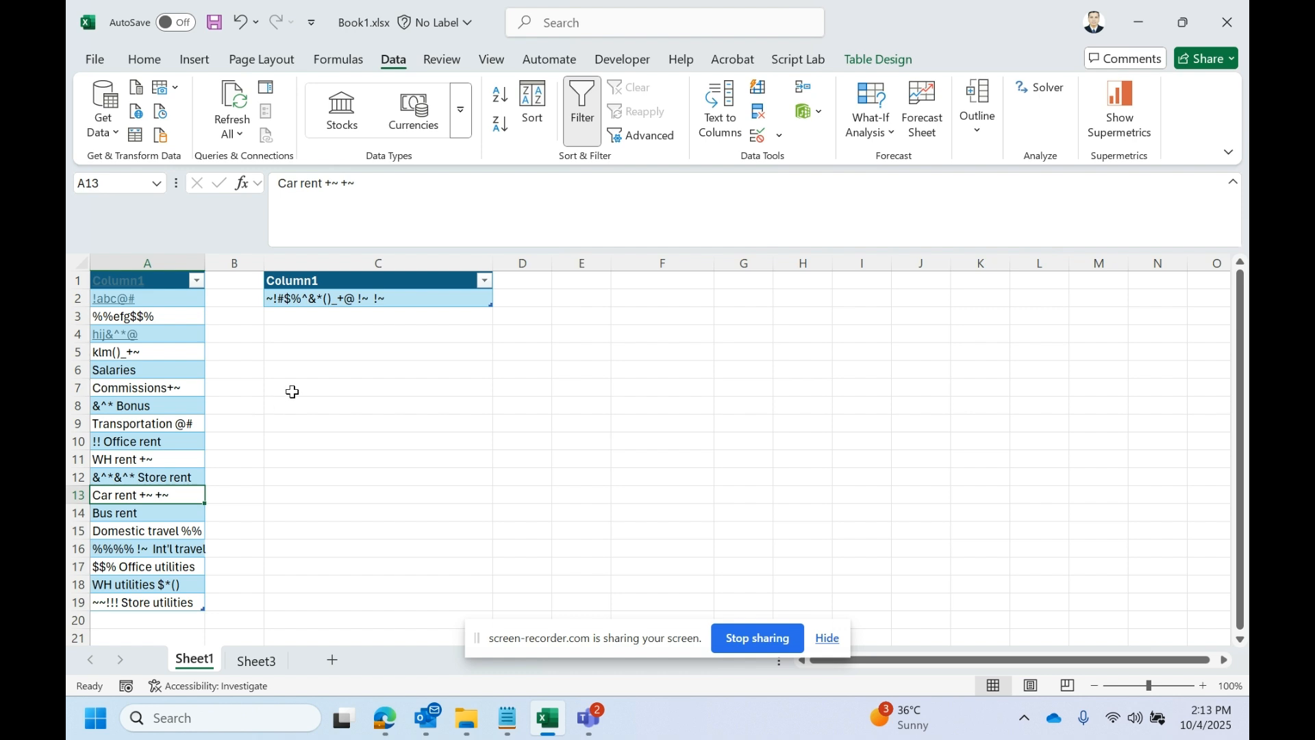
- Examine the list of special characters in cell C2 against the entries in column A
click(390, 299)
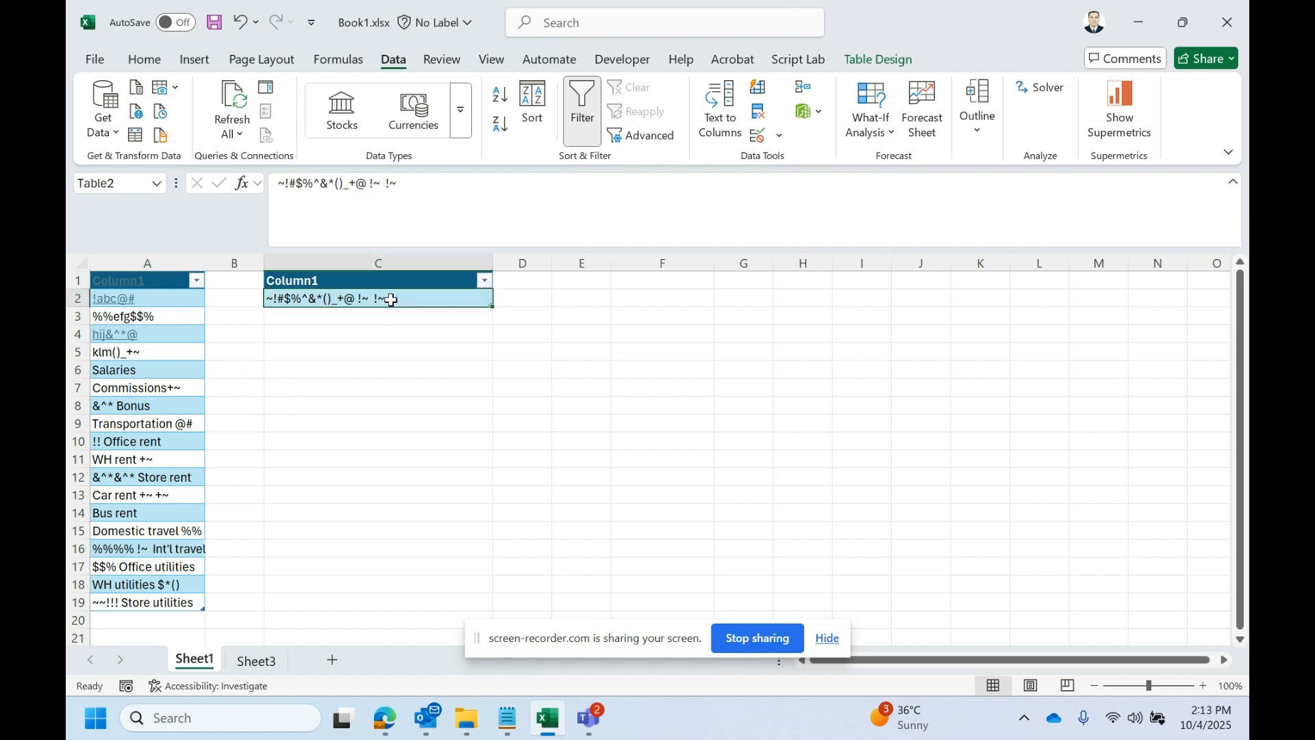
click(161, 320)
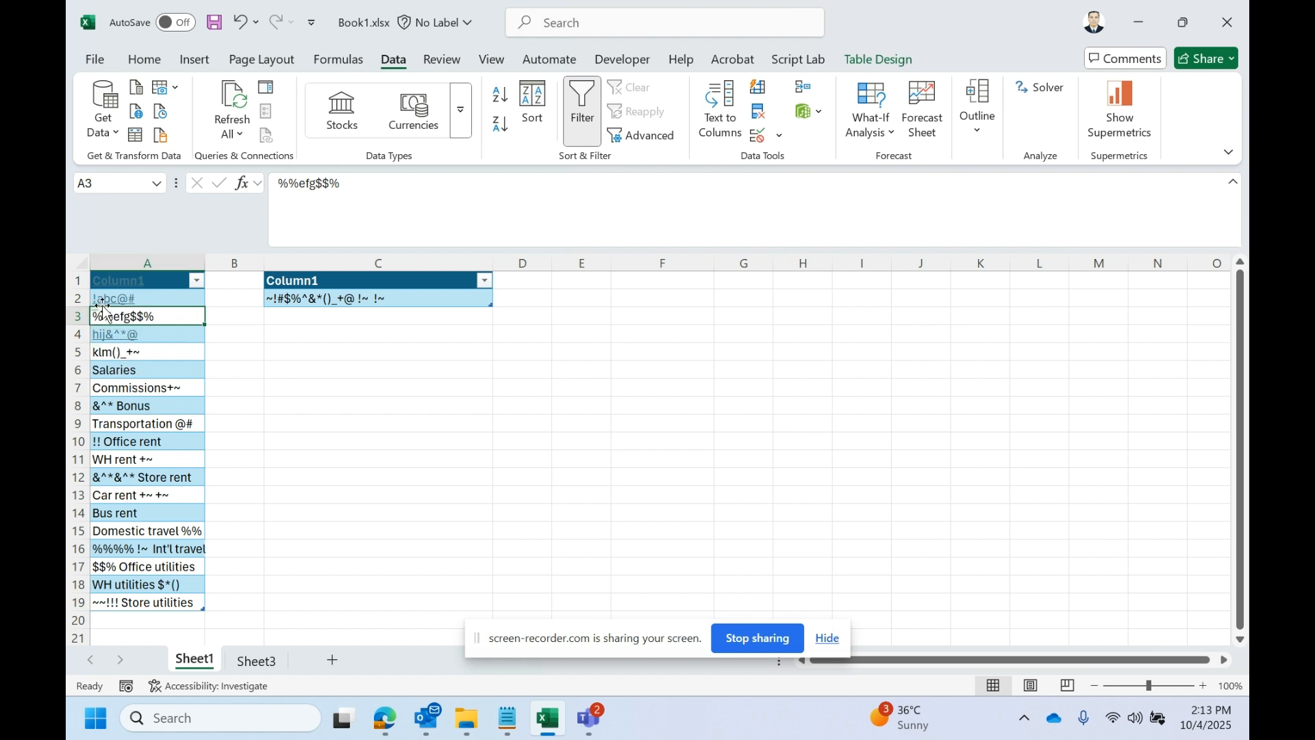
click(272, 297)
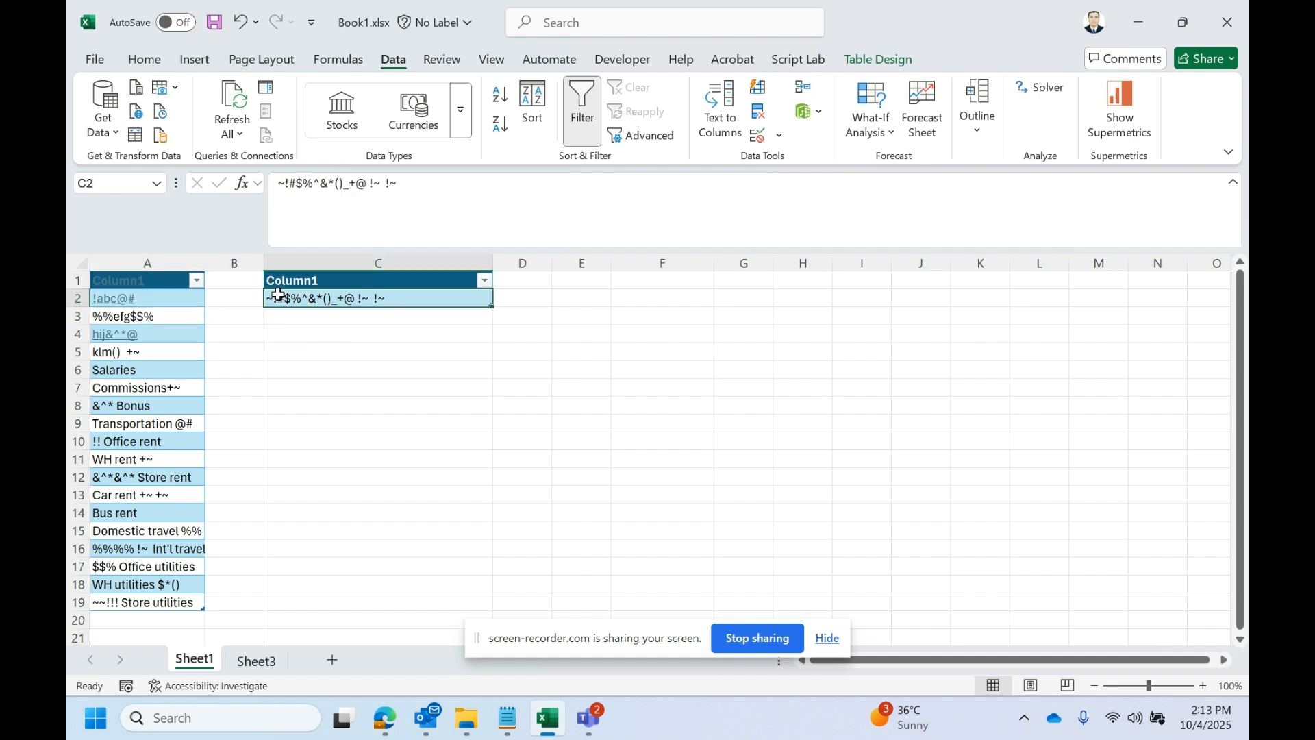
click(286, 183)
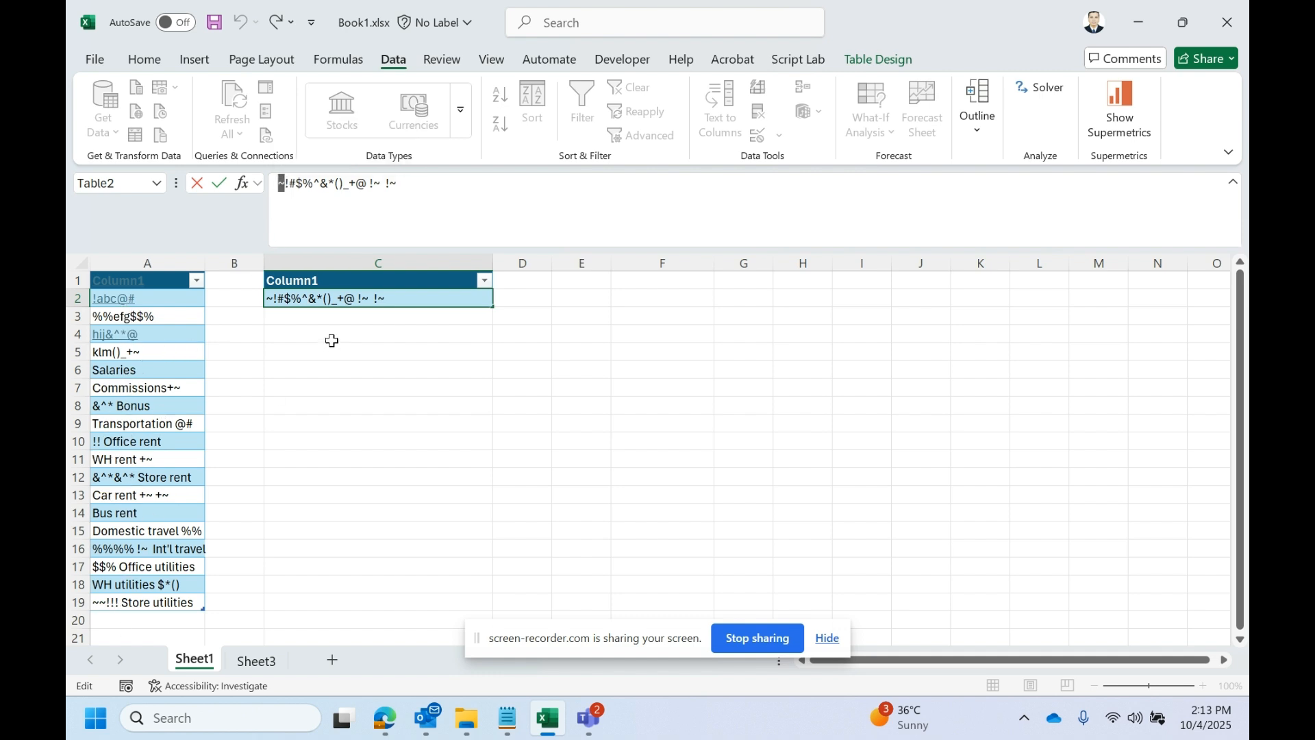
key(Escape)
click(168, 309)
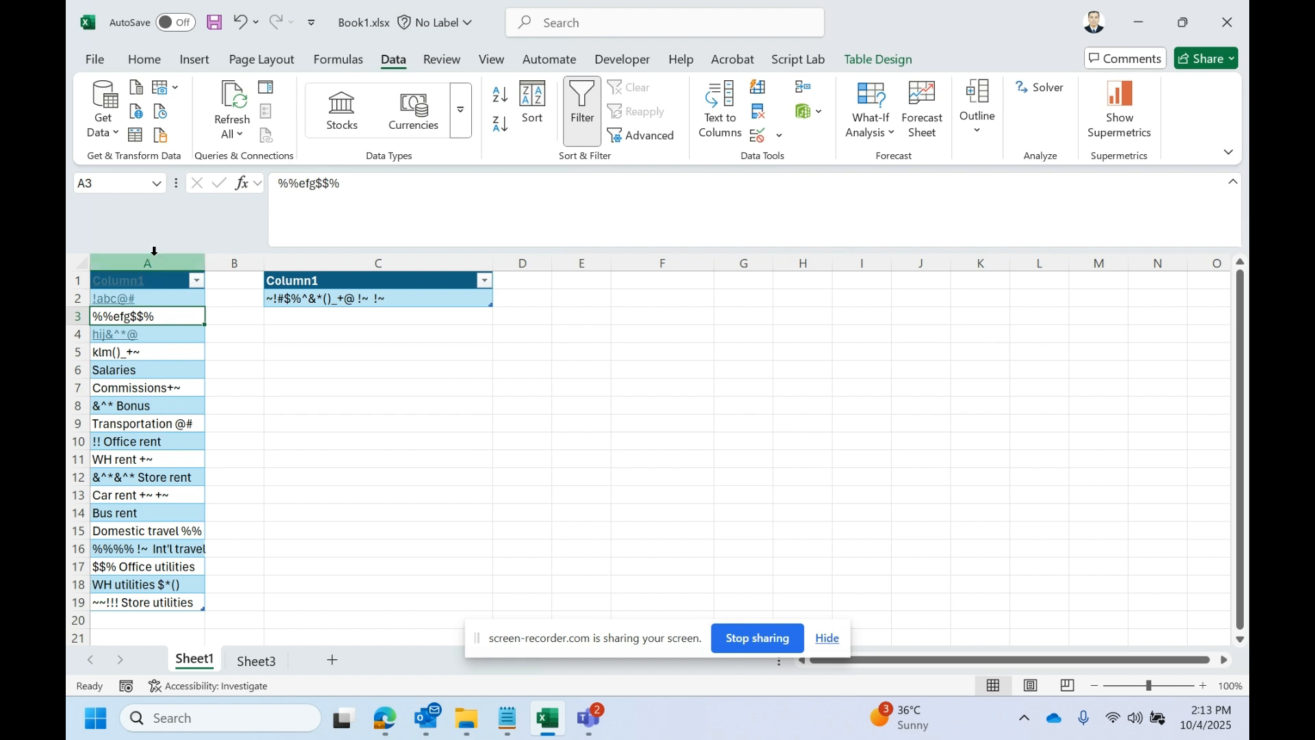
click(415, 298)
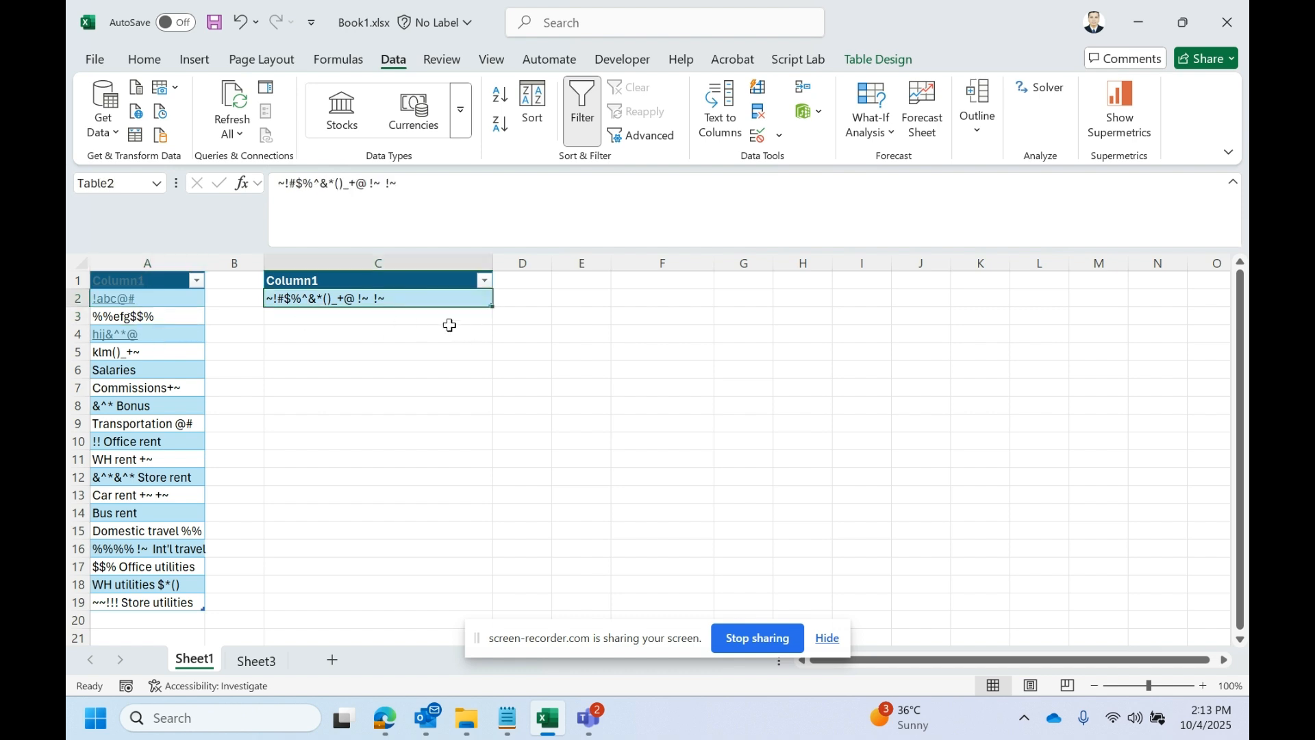
drag(437, 183, 276, 184)
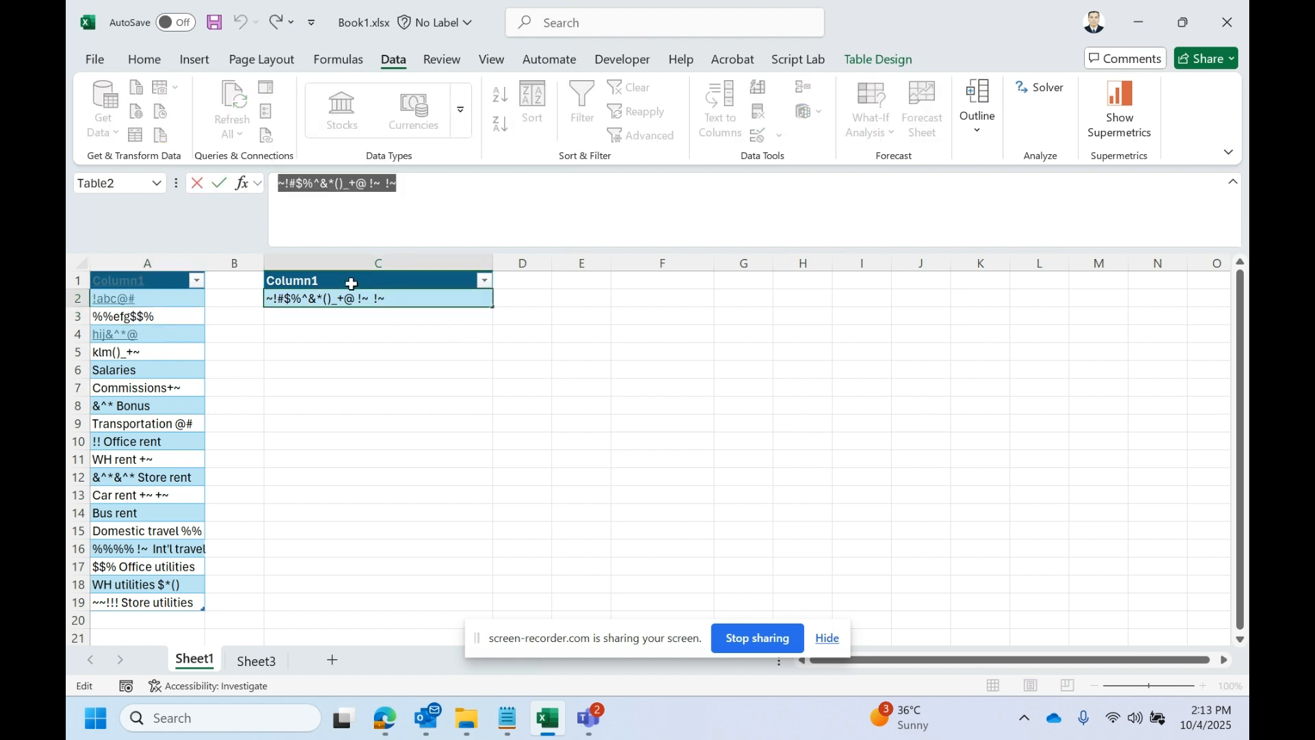
click(376, 296)
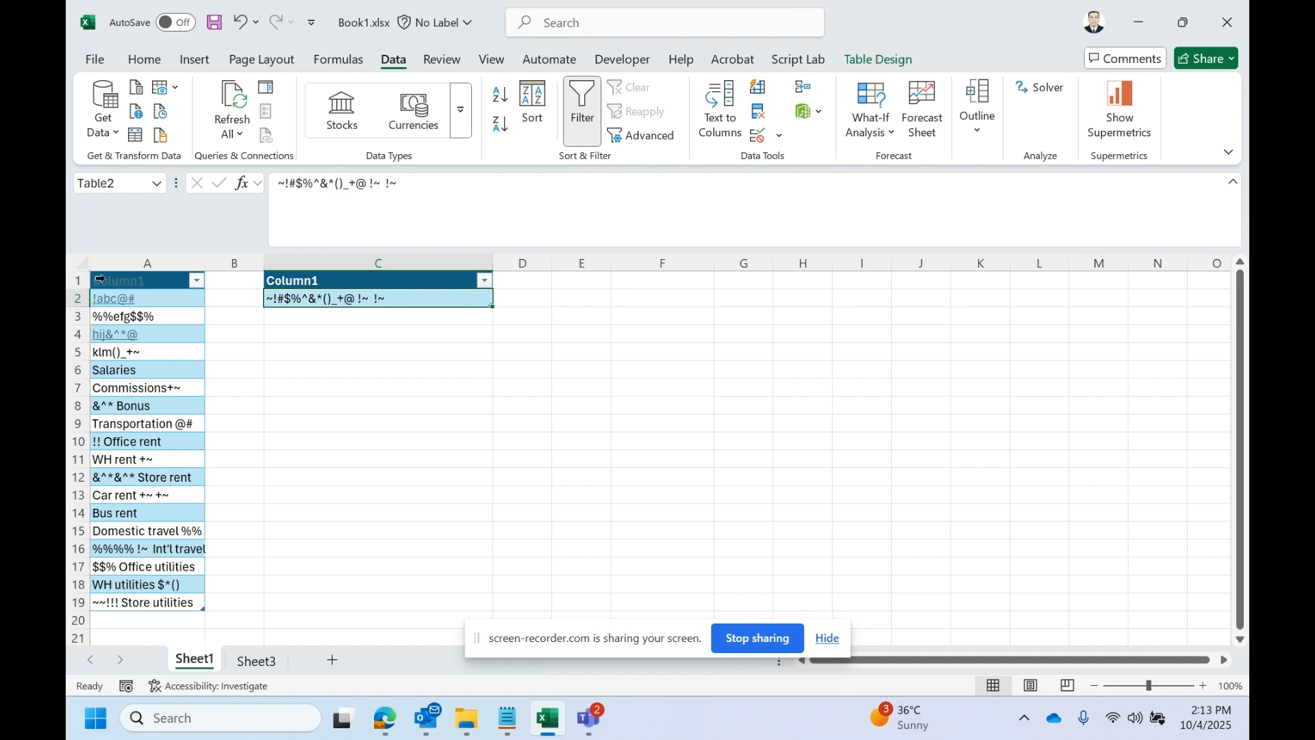
- Compare the column A data table with the special-character table in column C
click(100, 278)
click(160, 335)
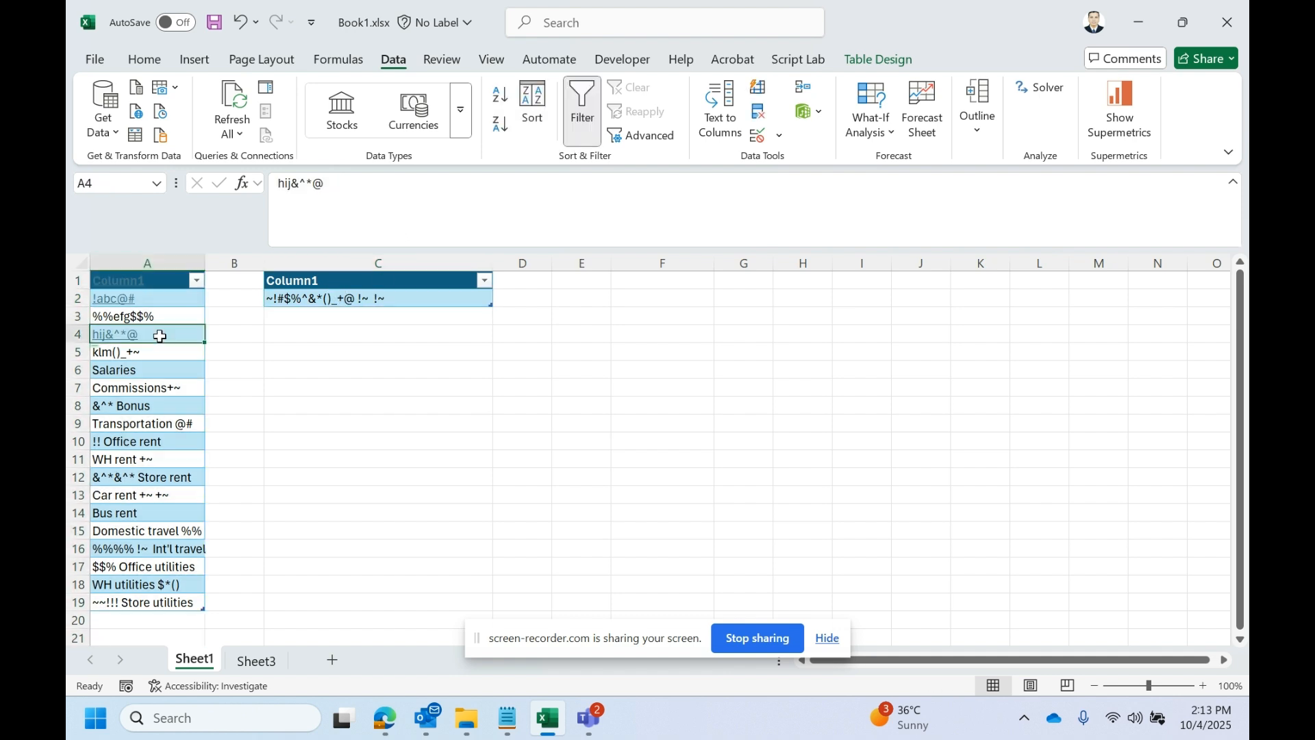
click(362, 292)
click(198, 328)
click(323, 304)
click(141, 348)
click(290, 304)
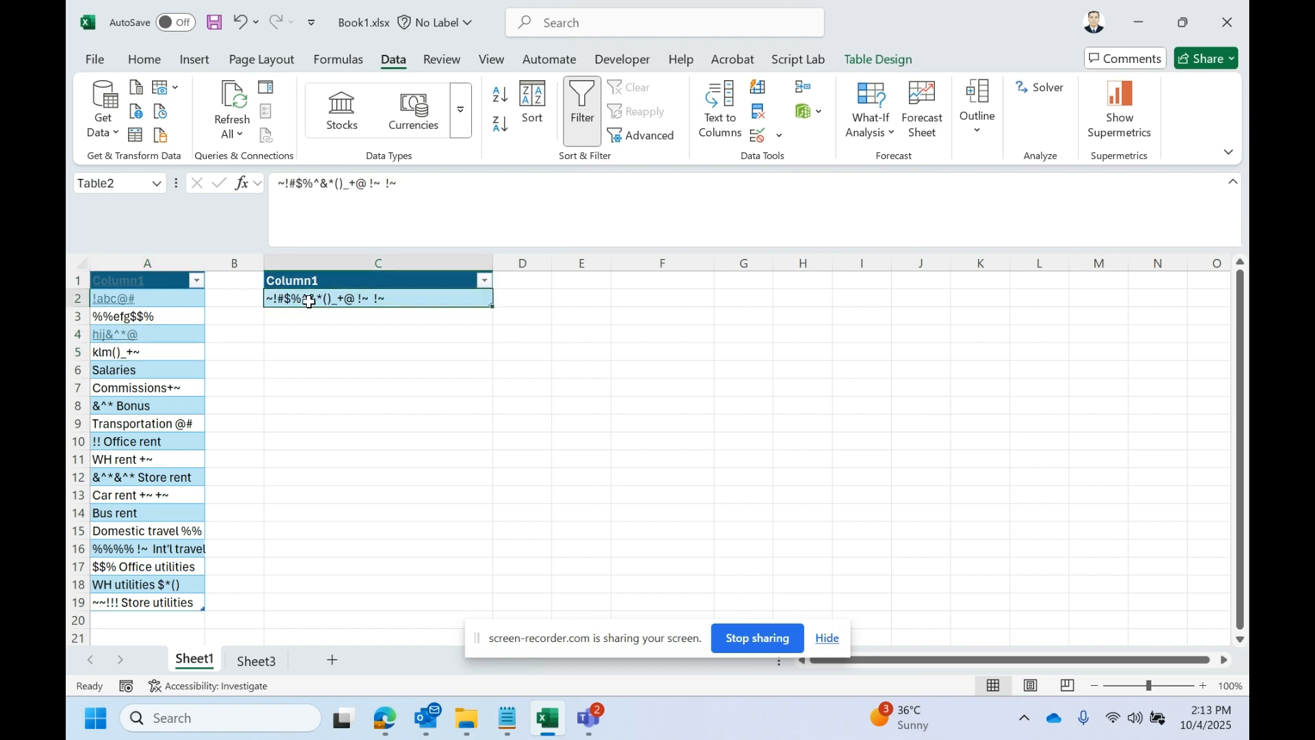
click(200, 316)
click(273, 306)
click(187, 315)
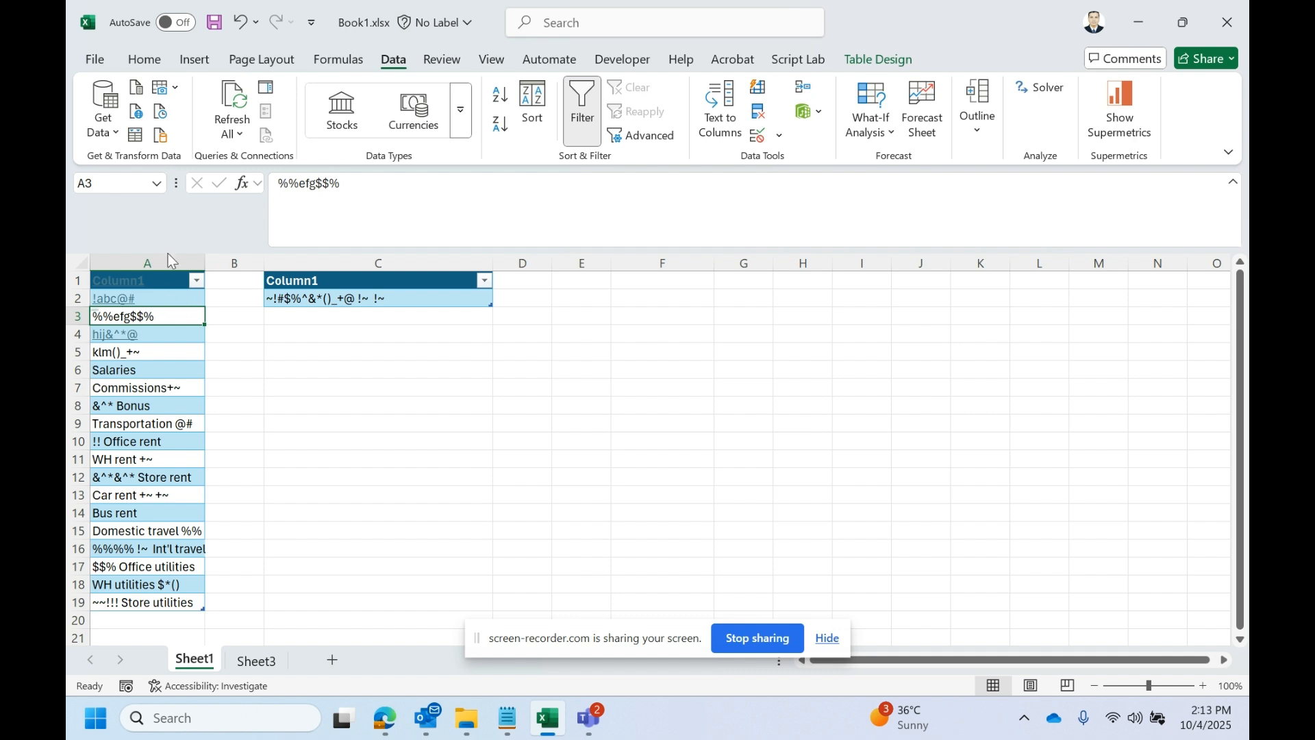
click(156, 271)
click(323, 311)
- Check the table names of the special-character table in column C and the data table in column A
click(346, 296)
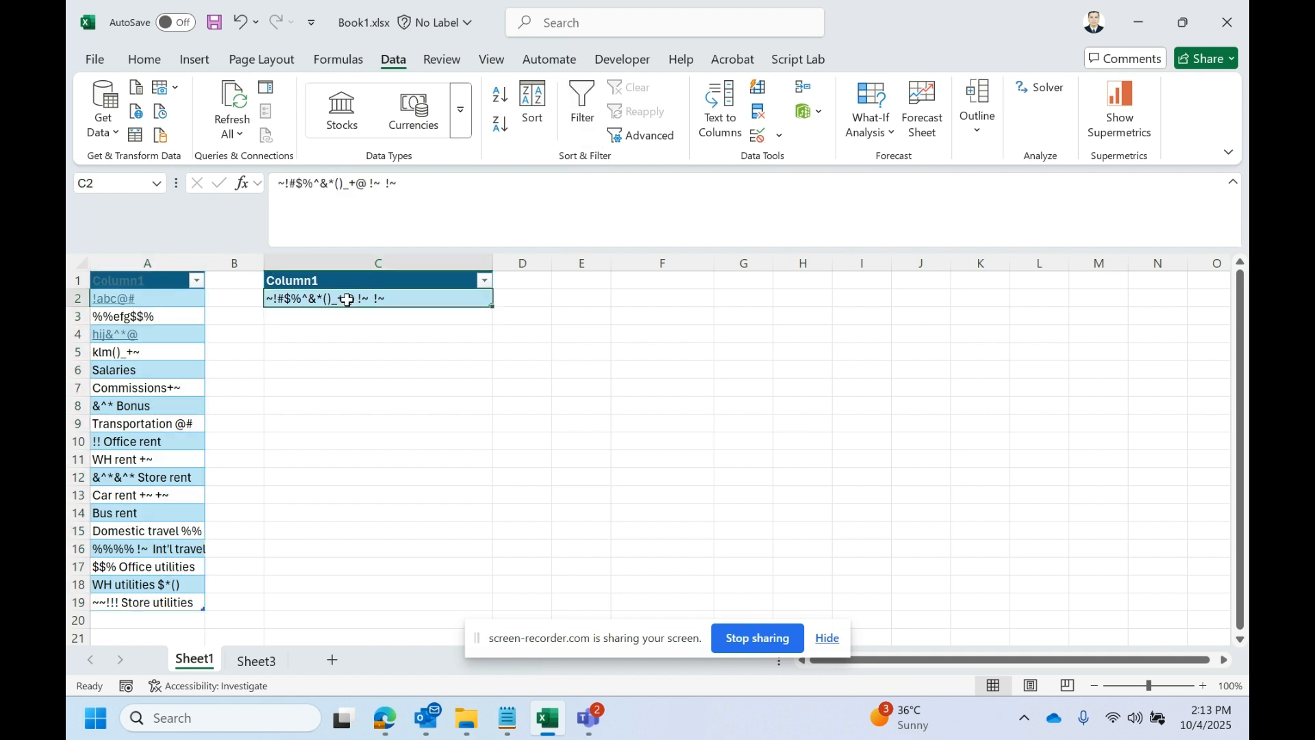
click(889, 60)
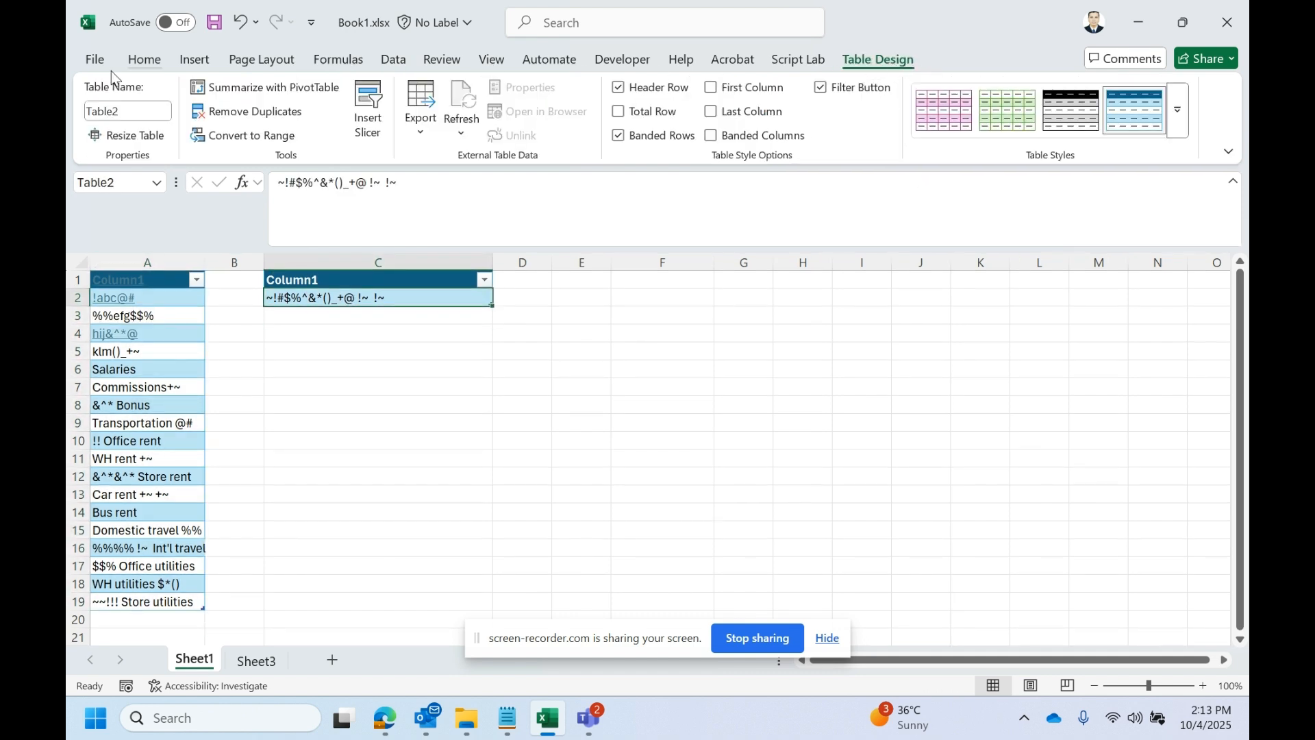
click(163, 369)
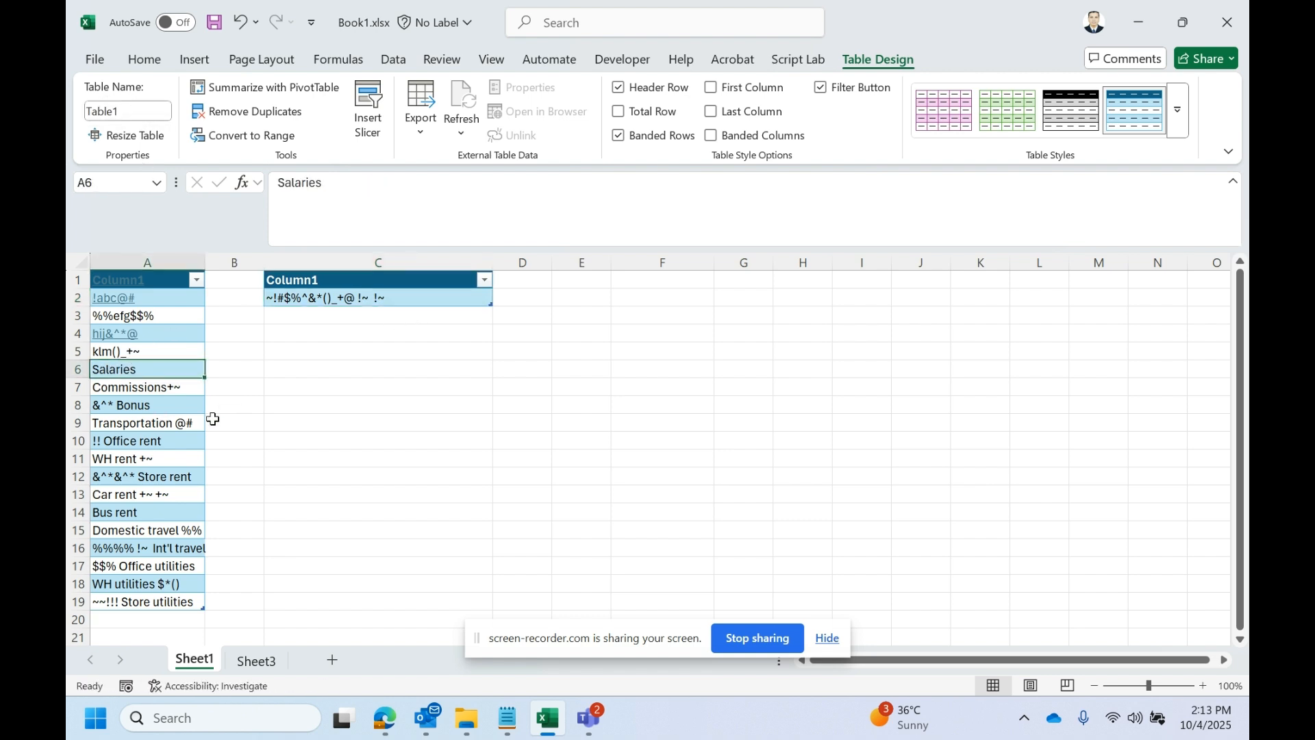
click(159, 352)
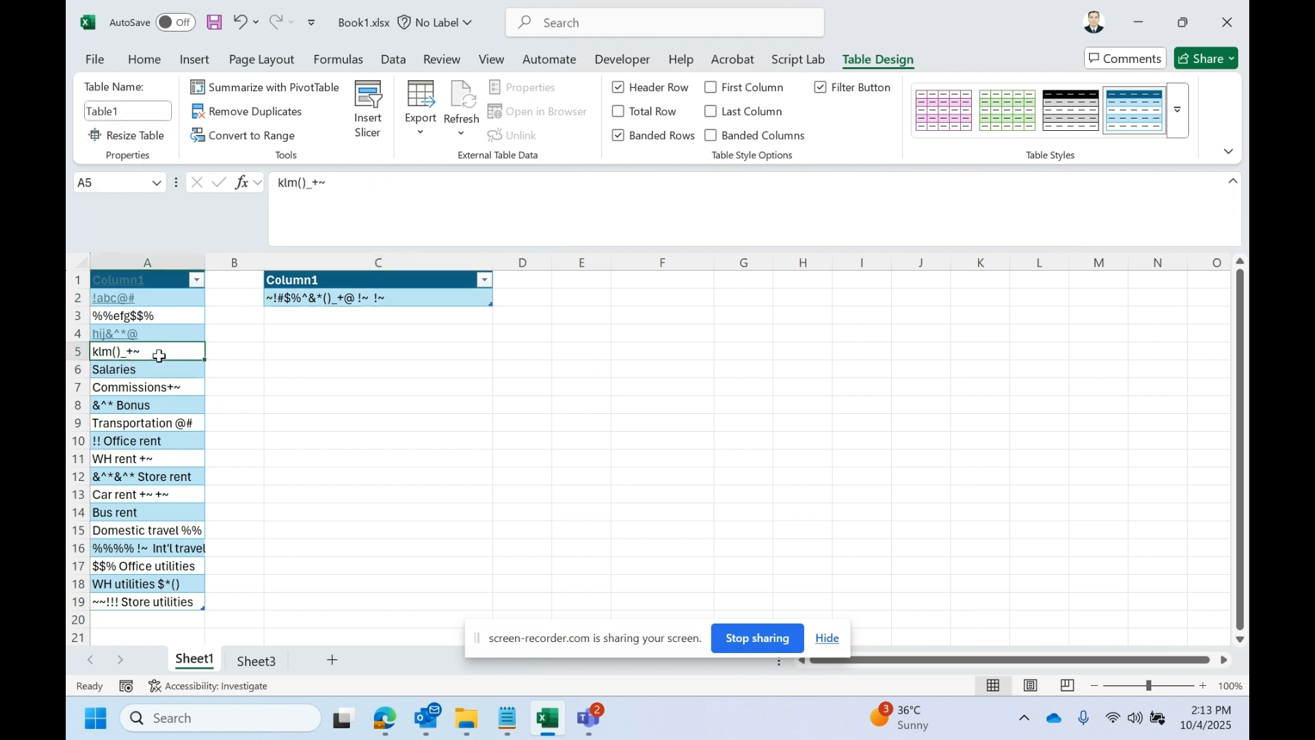
- Load the column A data table into the Power Query Editor as a new query
click(394, 59)
click(150, 371)
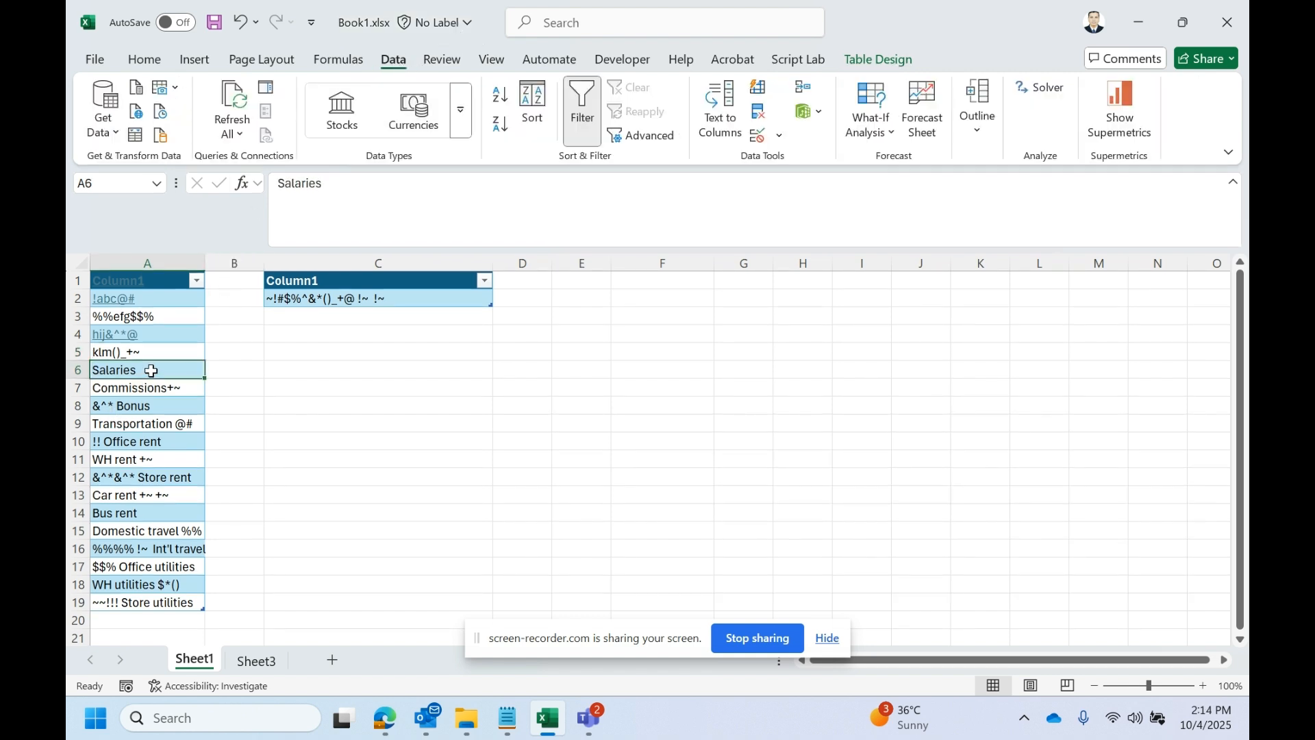
click(135, 135)
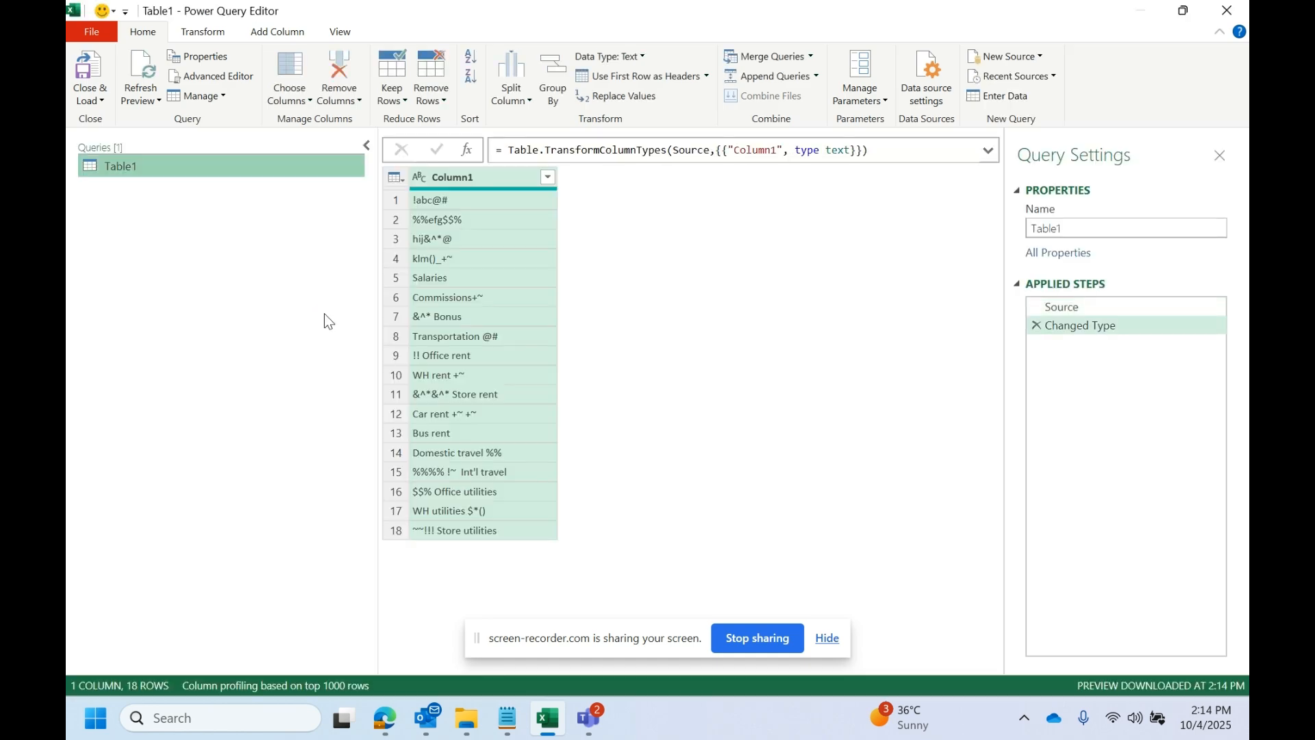
drag(617, 5, 664, 143)
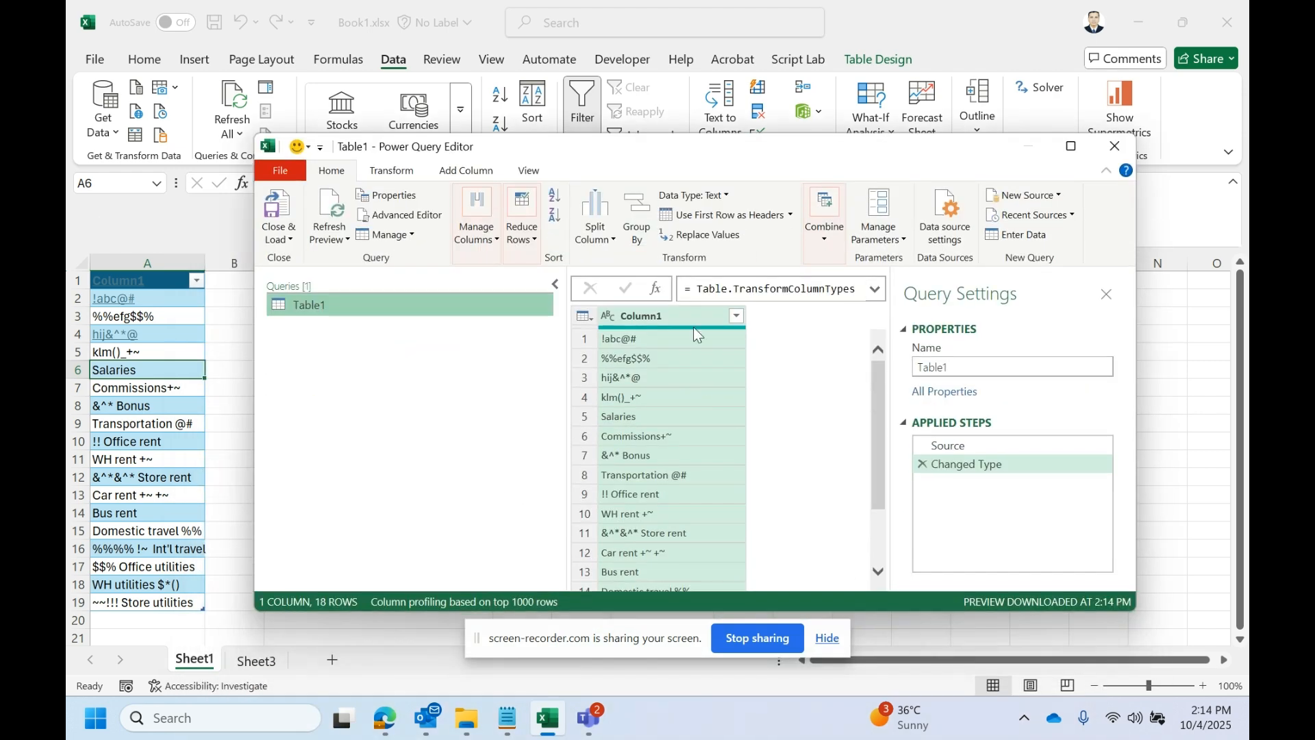
double_click(721, 155)
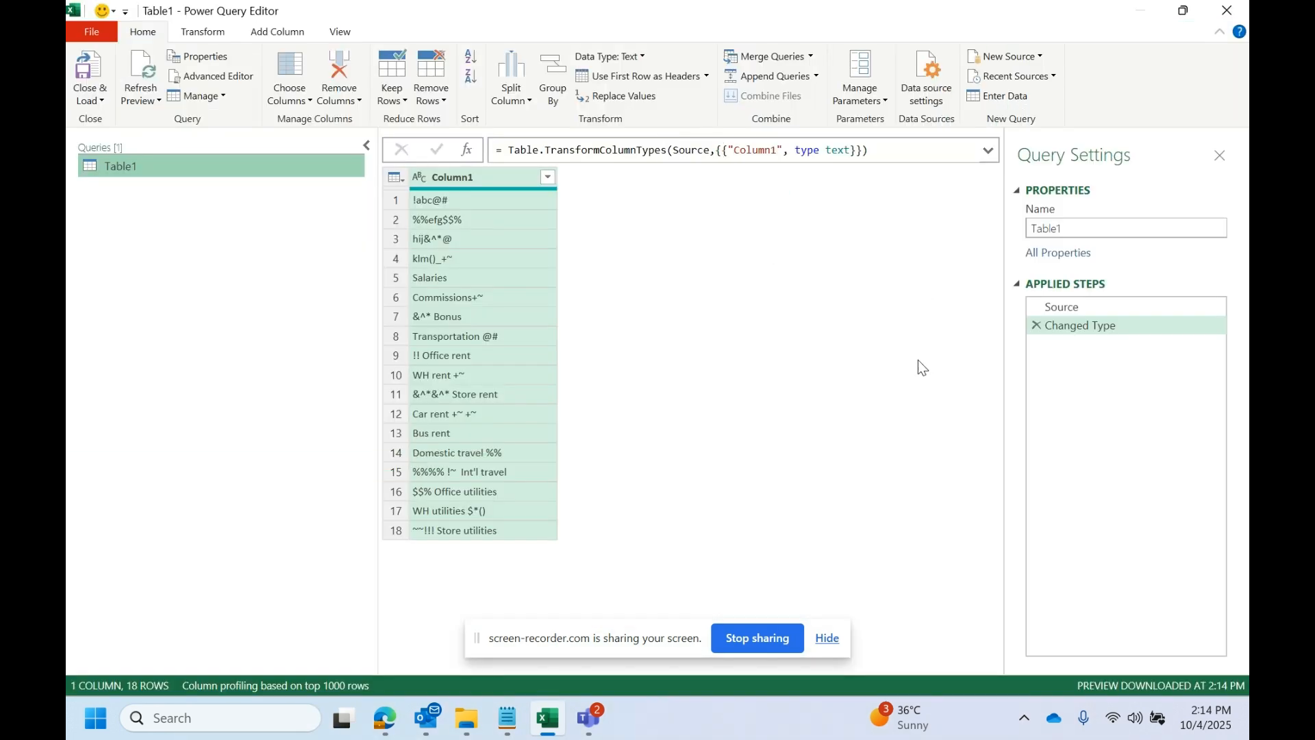
- Close the query editor and load the Table1 query as Only Create Connection
click(90, 100)
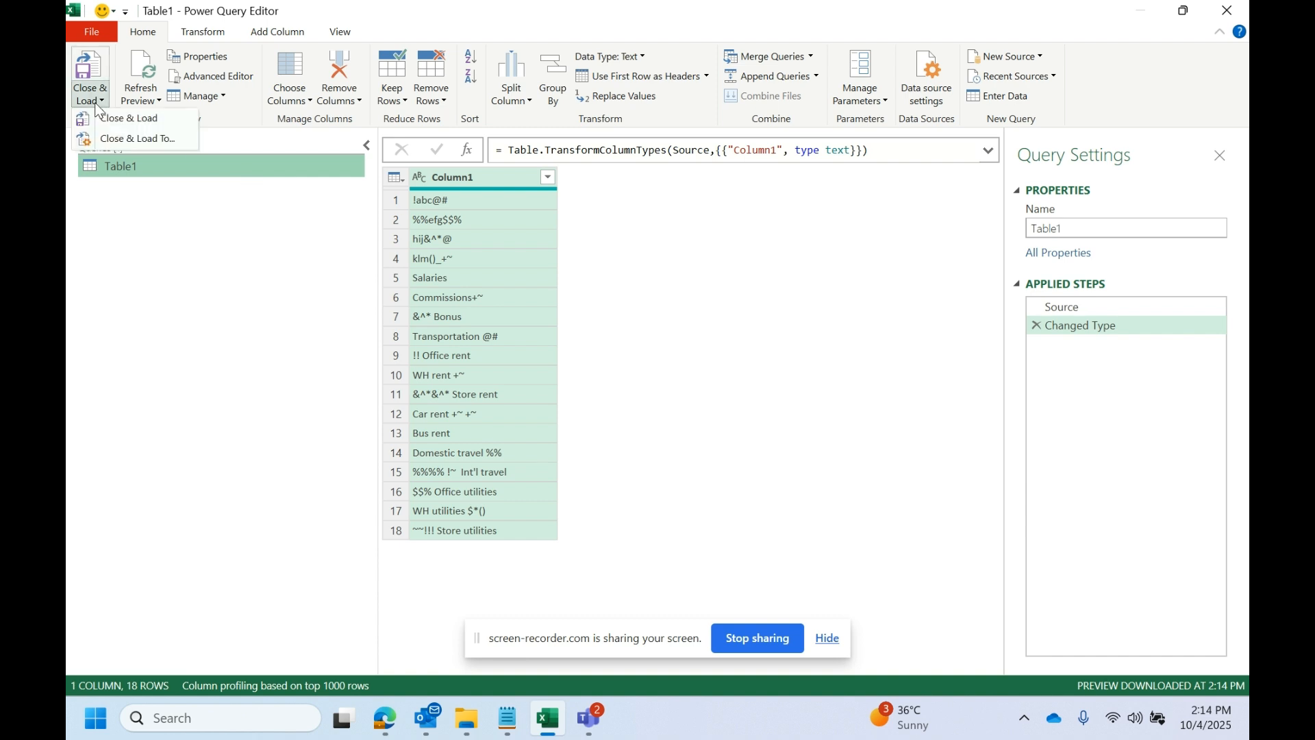
click(146, 142)
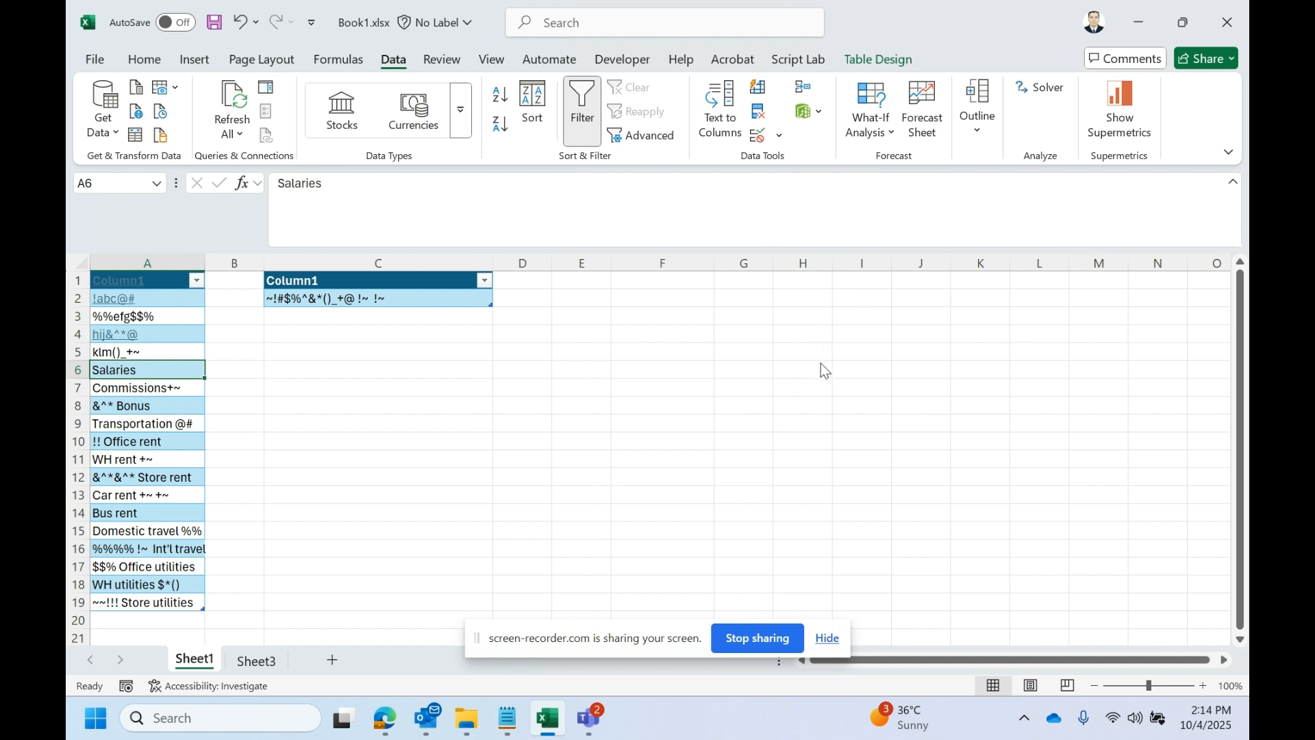
click(597, 478)
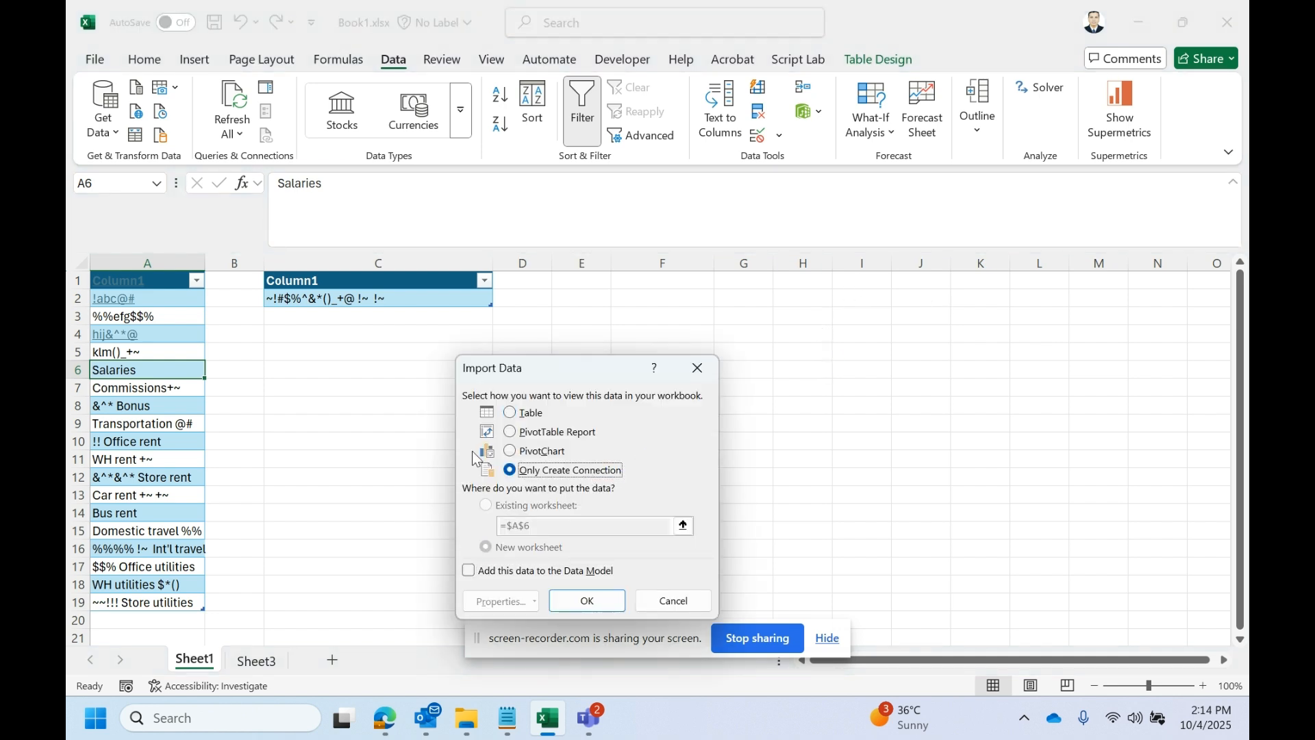
click(575, 601)
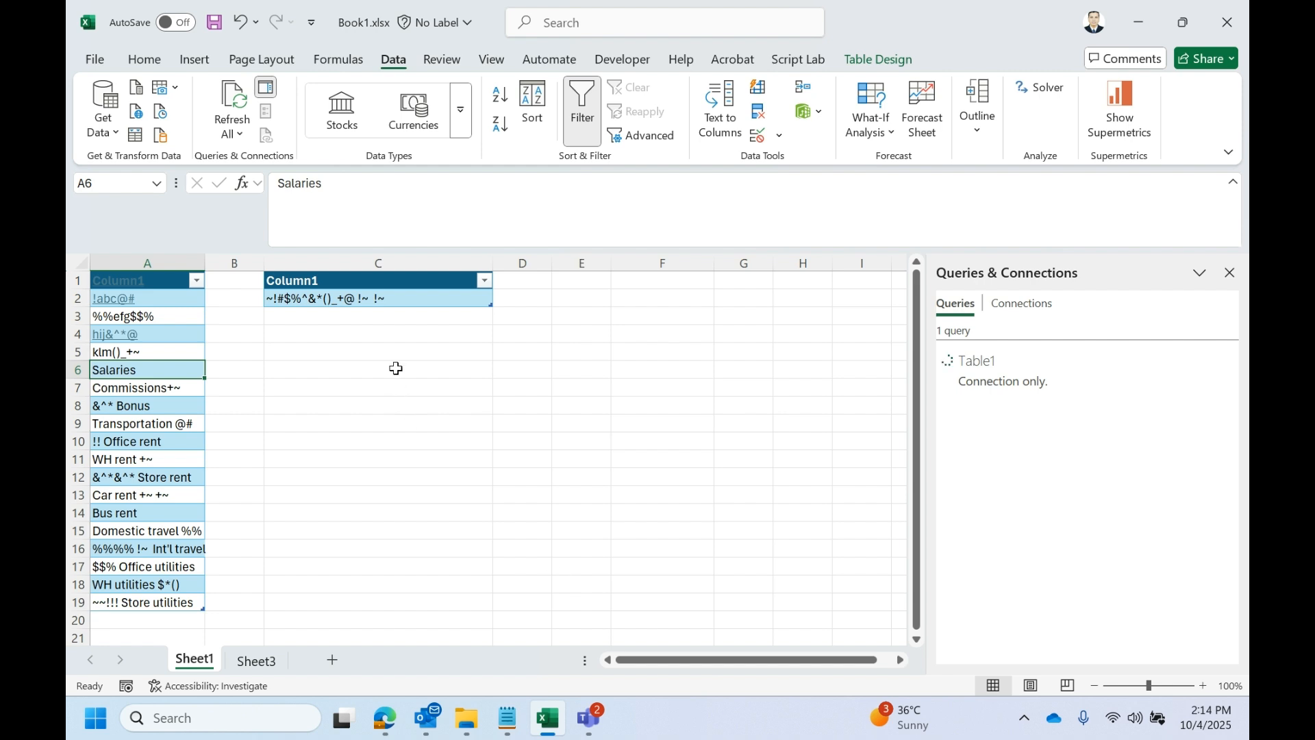
- Load the special-character table in column C into Power Query and save it as Only Create Connection
click(398, 299)
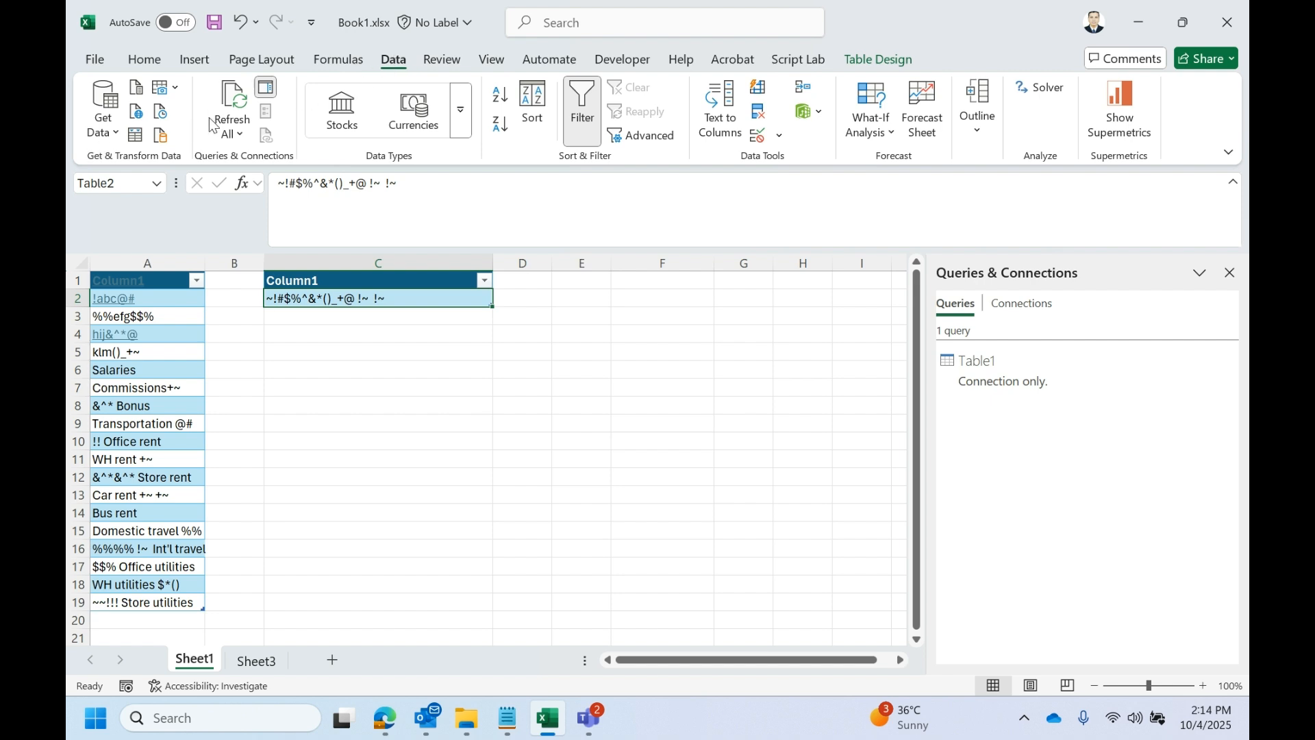
click(136, 139)
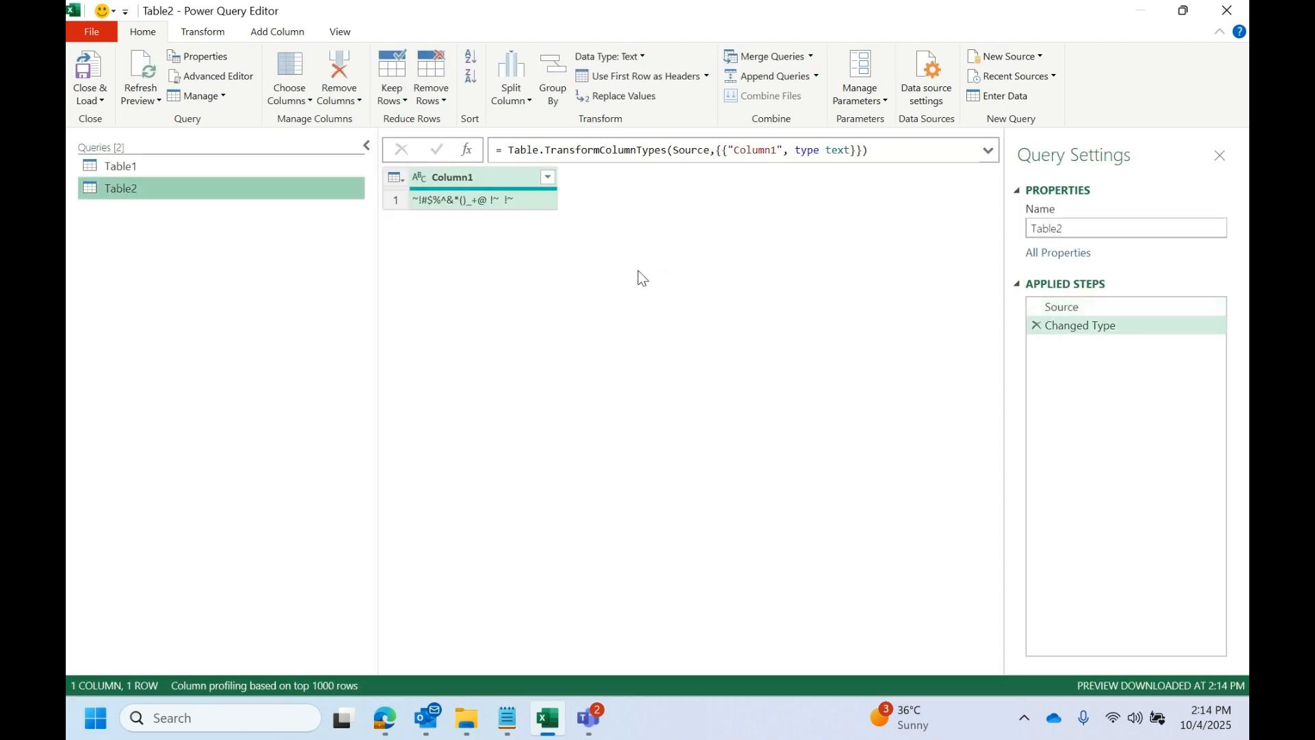
click(100, 103)
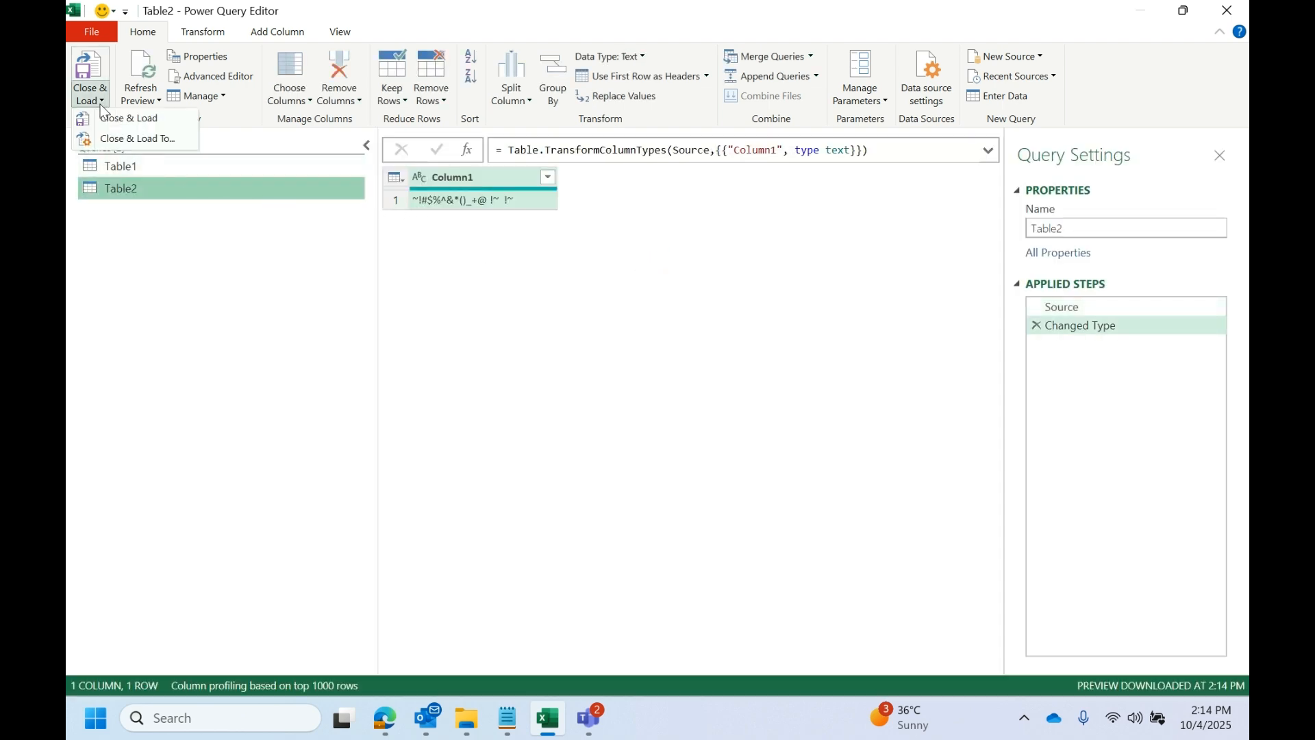
click(115, 139)
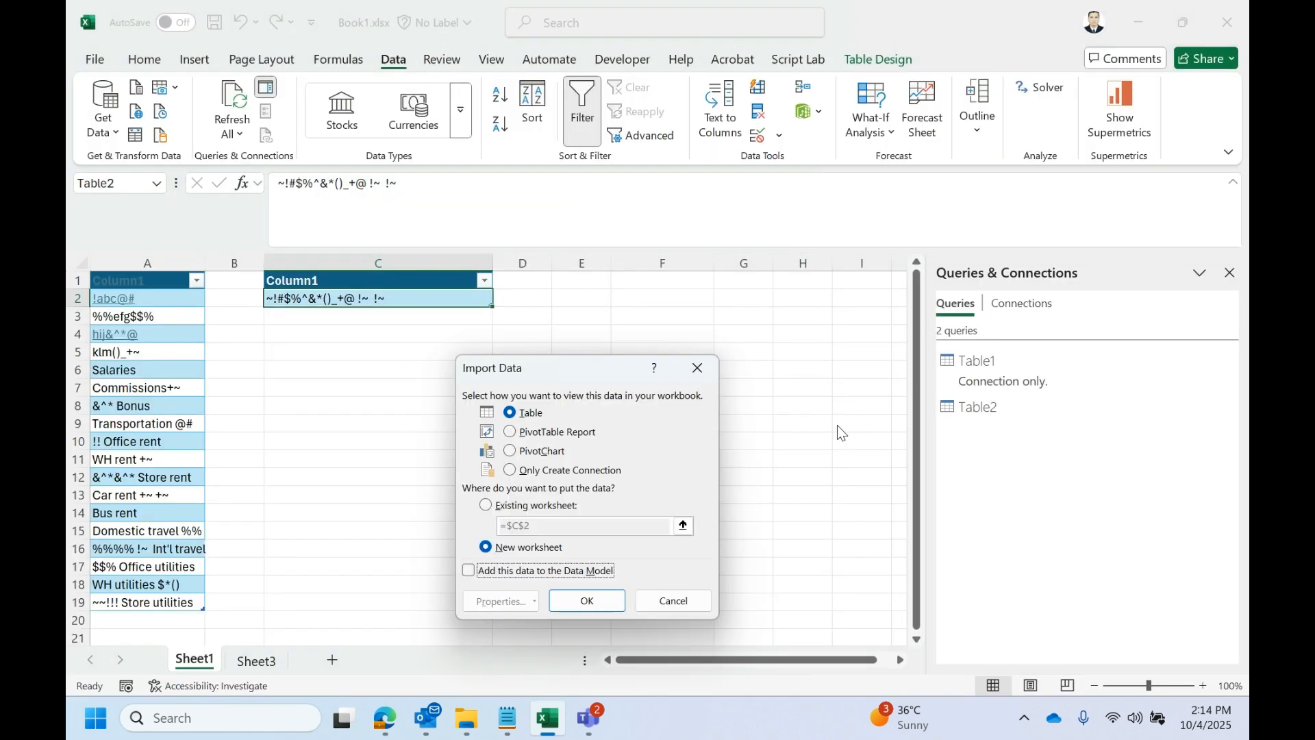
click(613, 470)
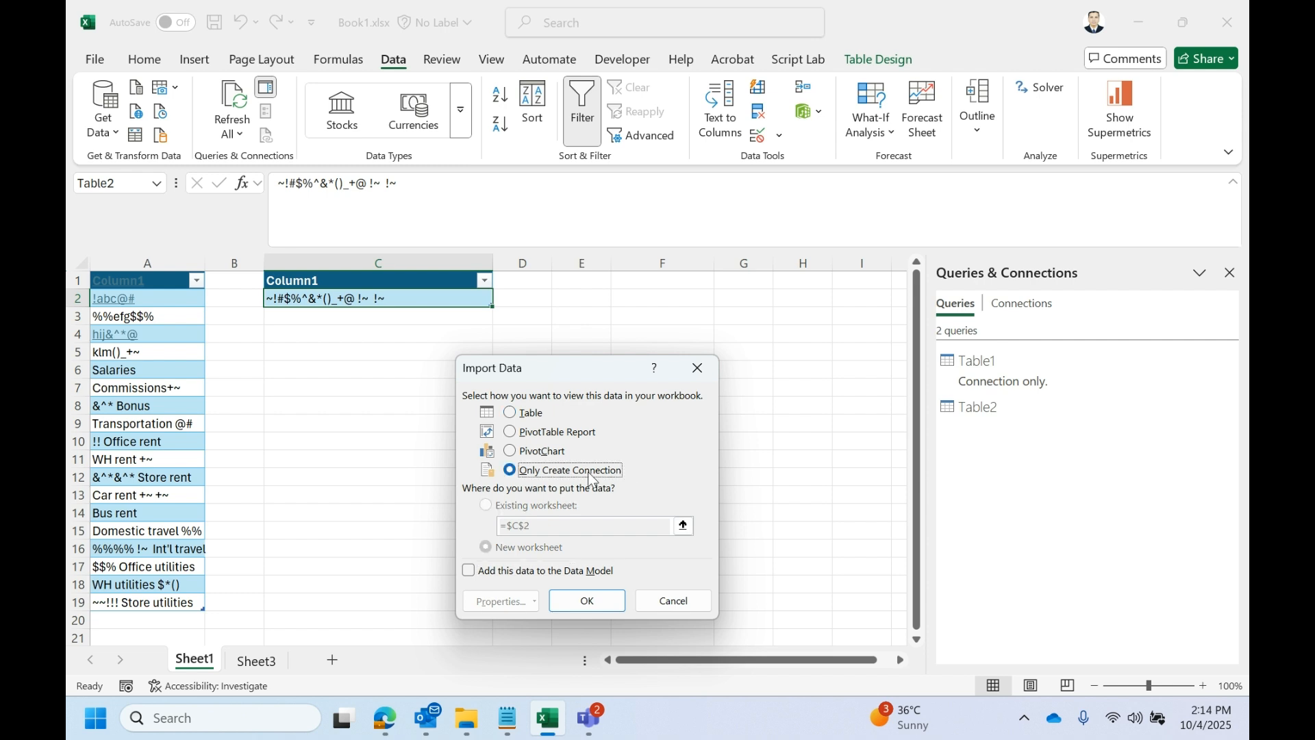
click(597, 607)
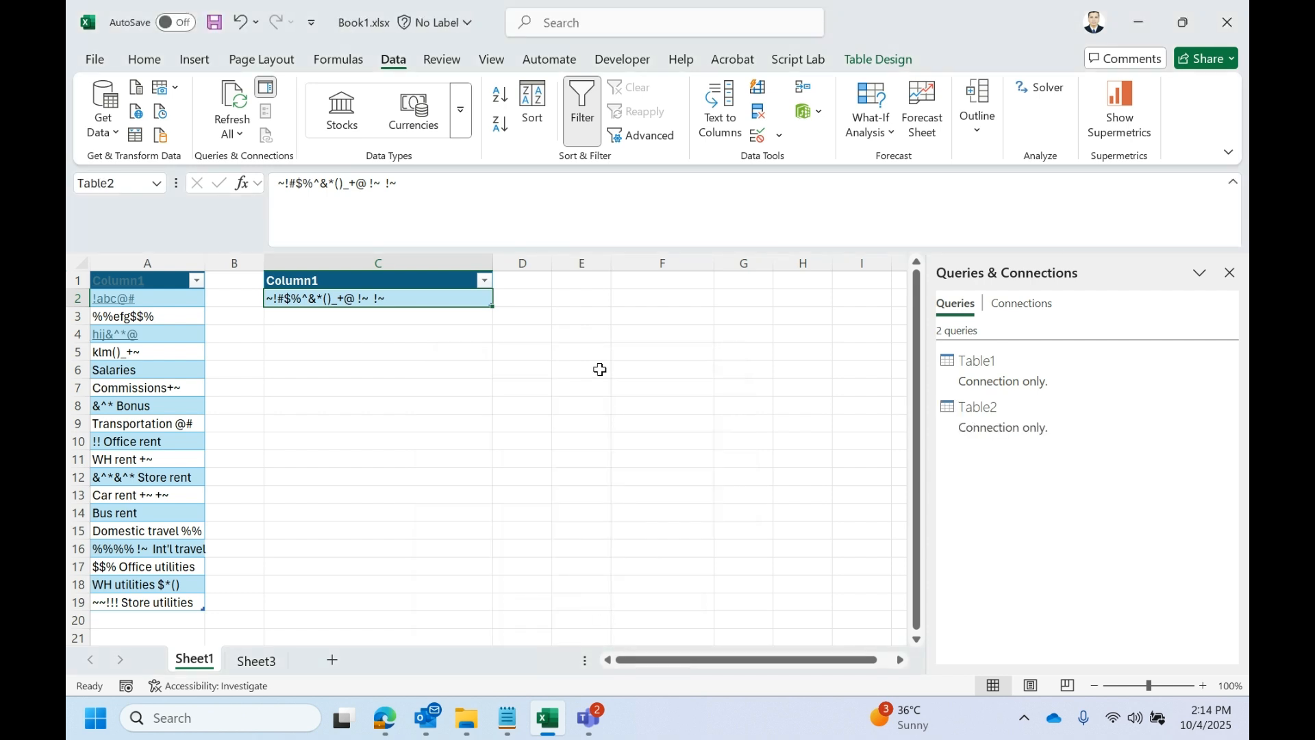
- Compare the data table in column A and the special-character table in column C with the Table1 and Table2 connections
click(192, 316)
click(315, 305)
click(167, 353)
click(370, 300)
click(1014, 419)
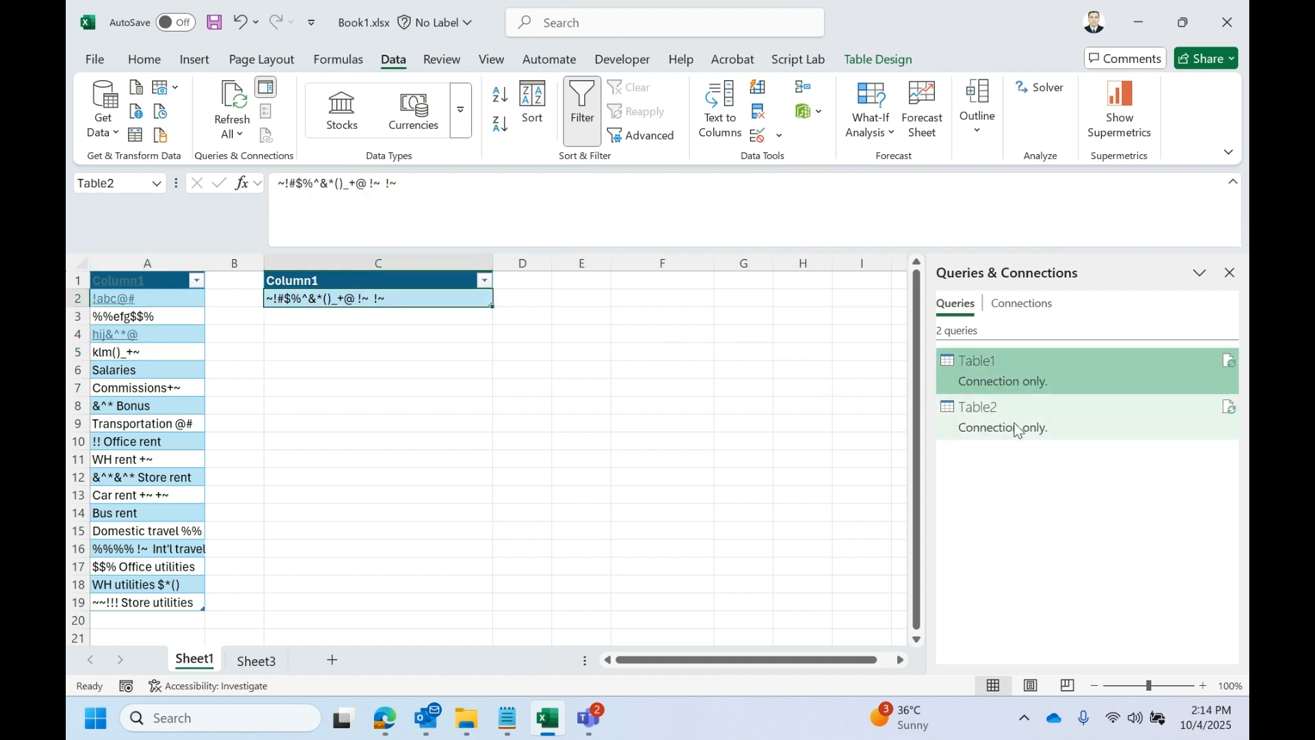
click(1032, 381)
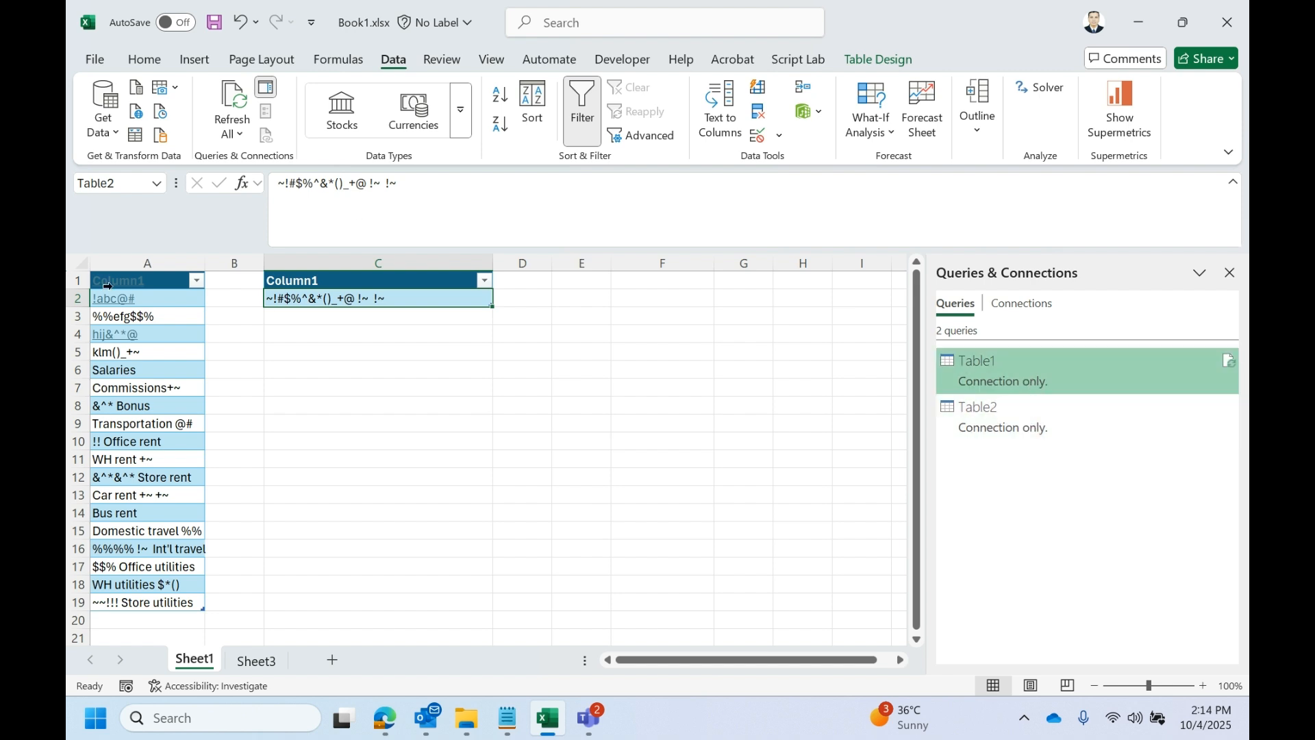
click(135, 371)
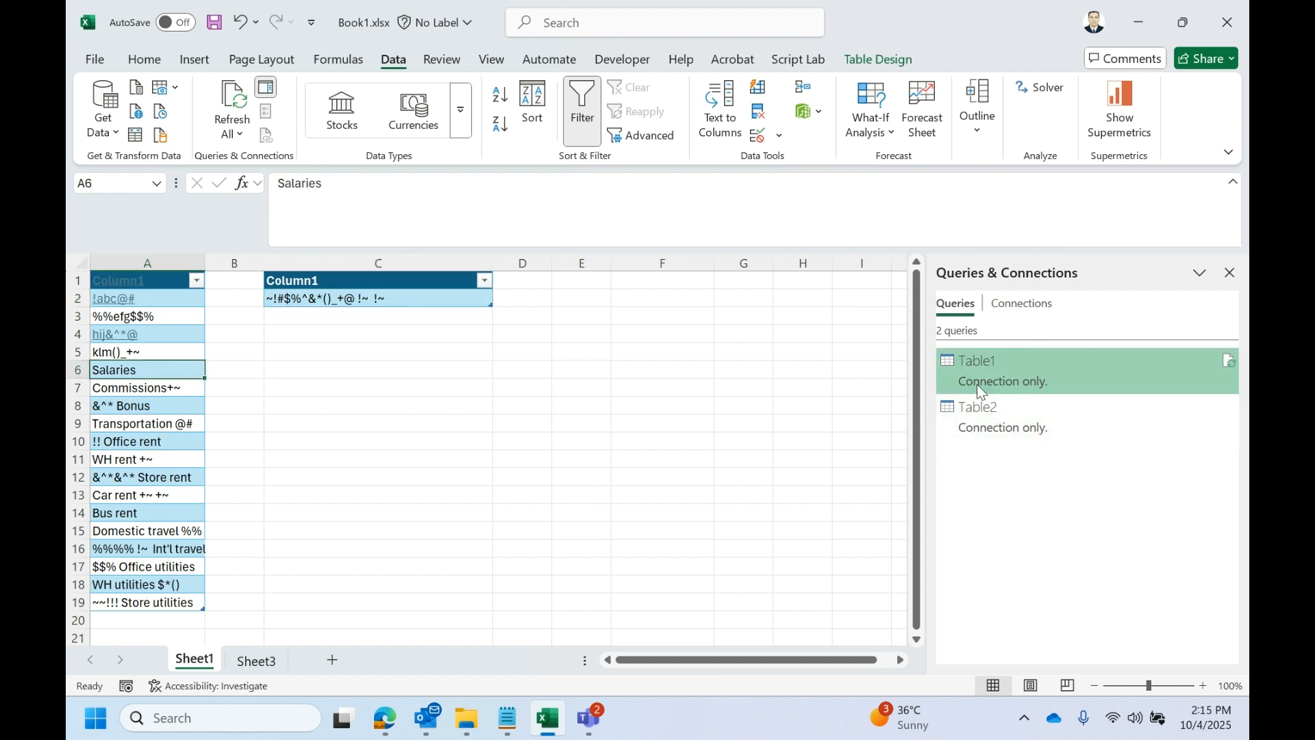
- Open the Table1 query in a maximized Power Query Editor, check the Table2 query and return to Table1
mouse_move(983, 381)
double_click(1031, 374)
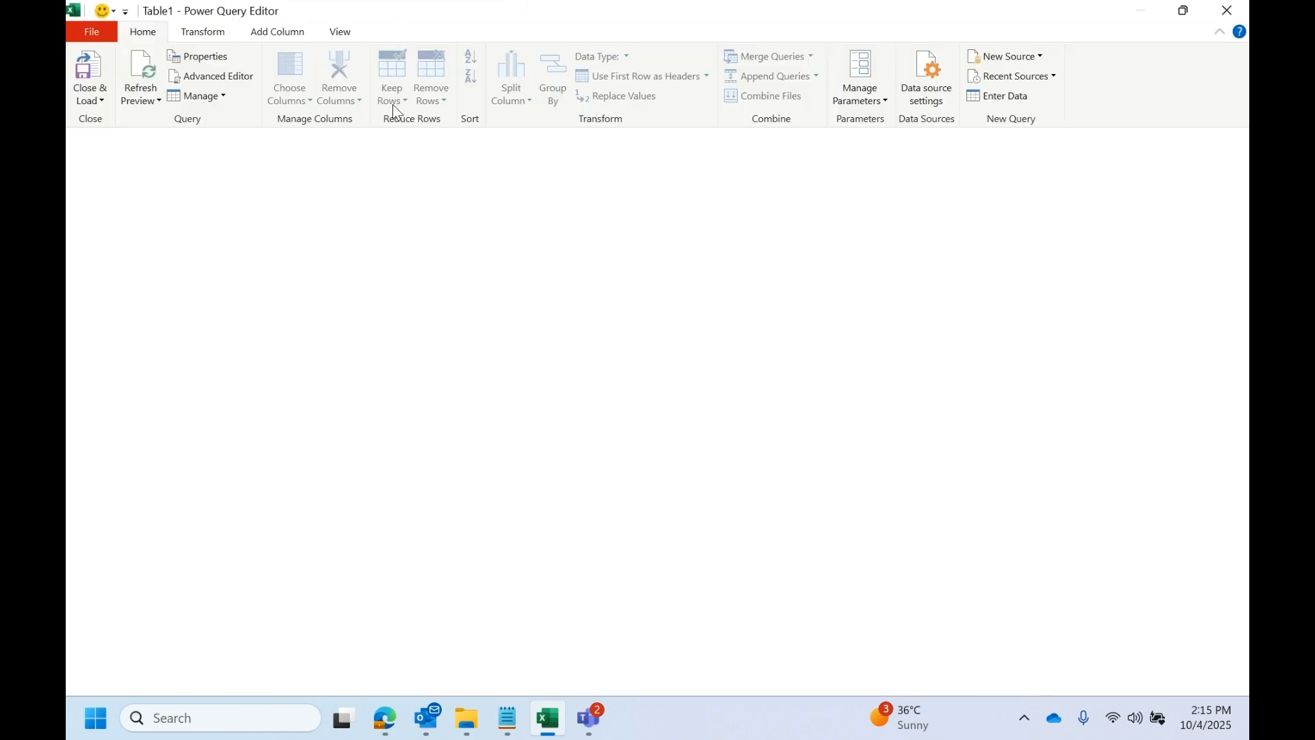
drag(593, 19, 595, 212)
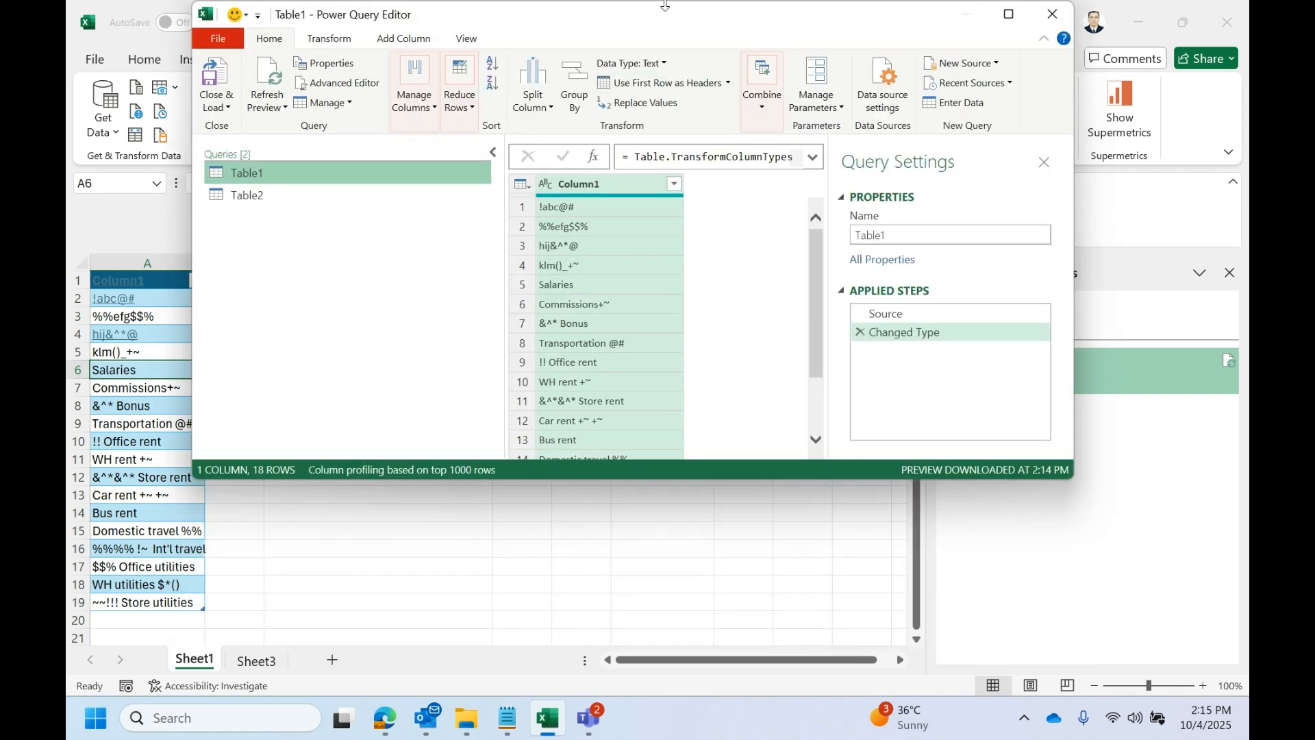
click(1008, 14)
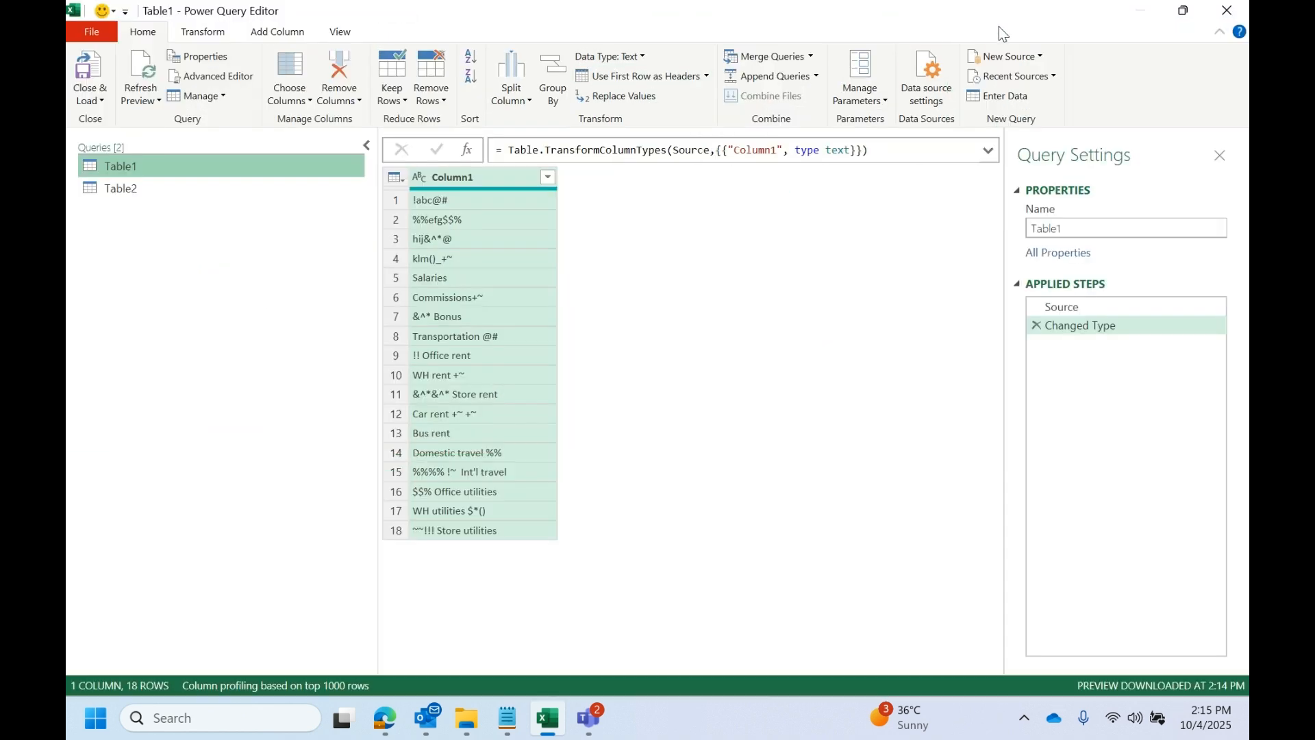
click(185, 182)
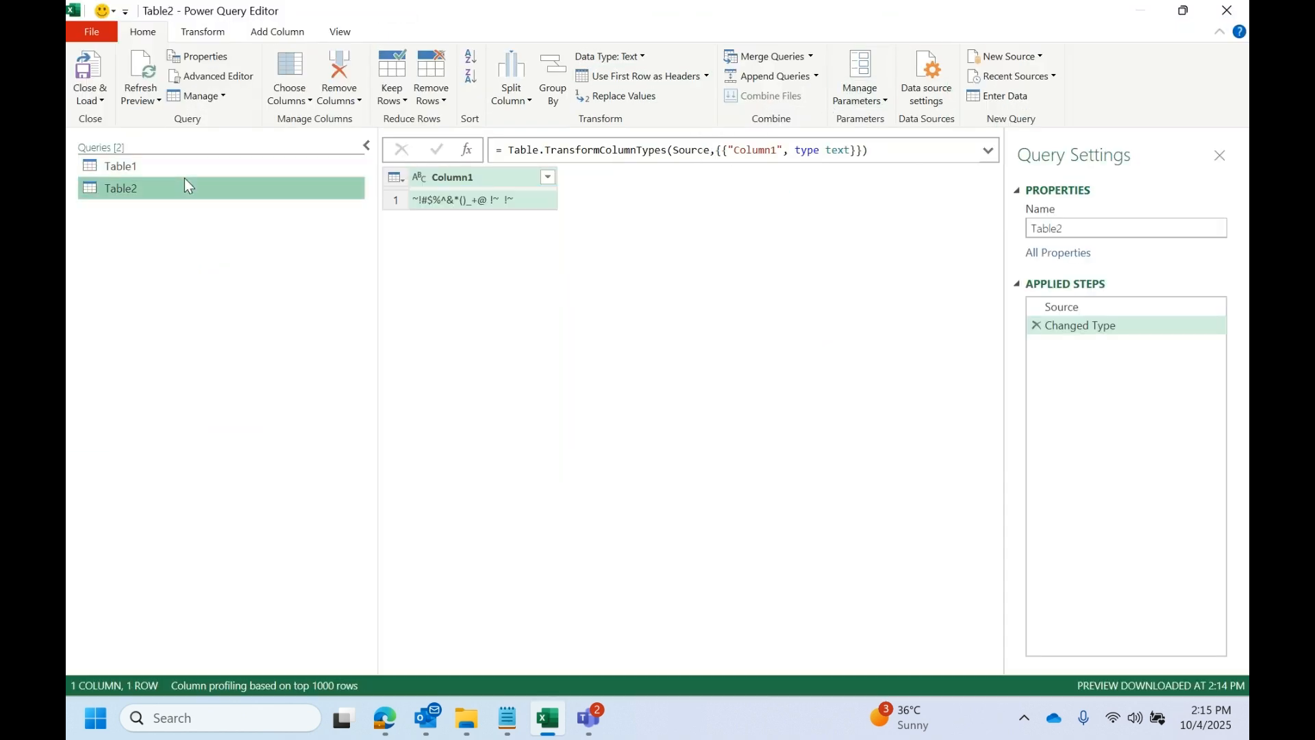
ctrl+click(186, 170)
click(186, 170)
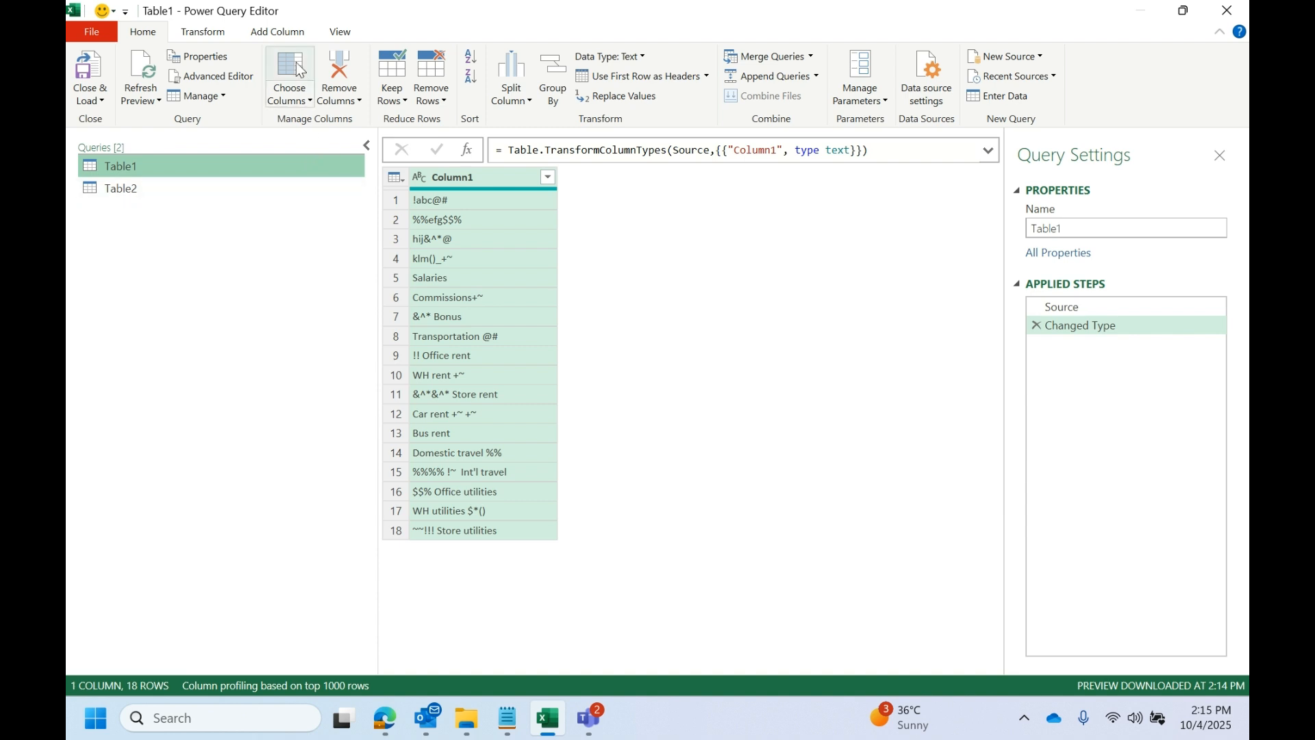
- Start a custom column in the Table1 query with the Text.Trim function as its formula
click(277, 35)
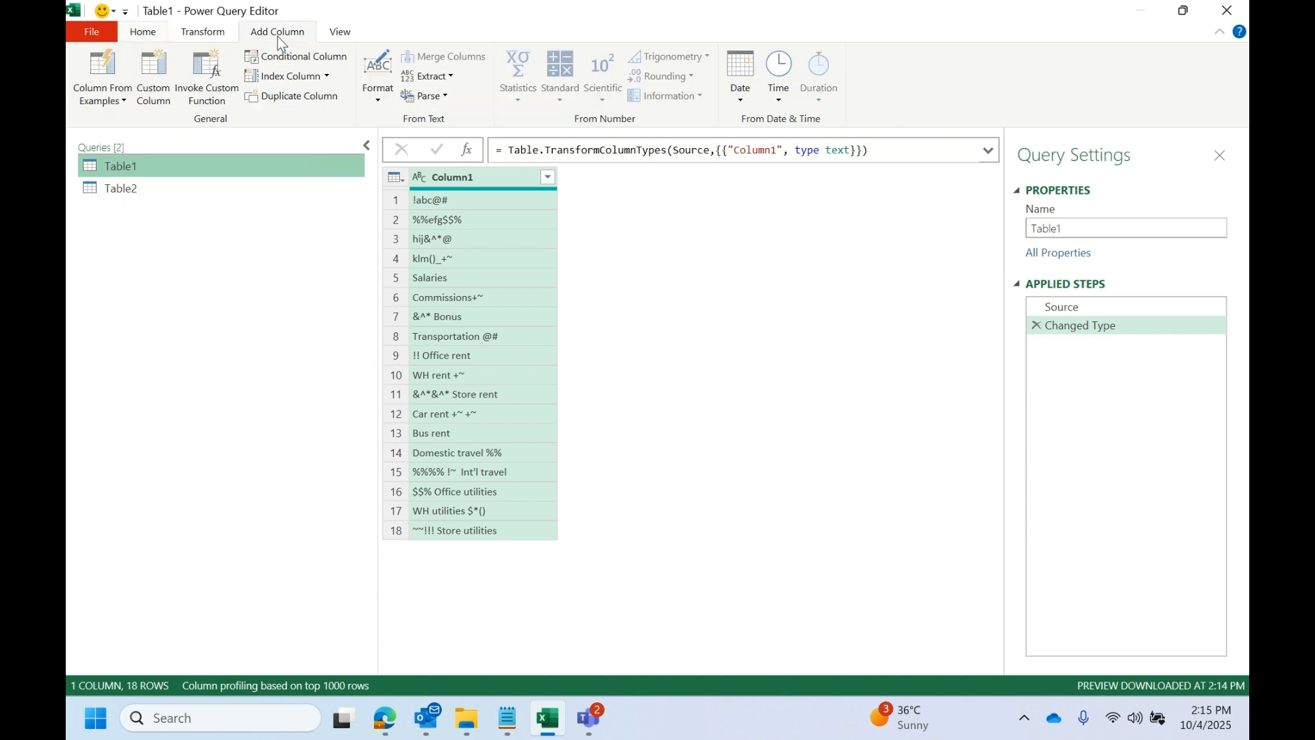
click(166, 96)
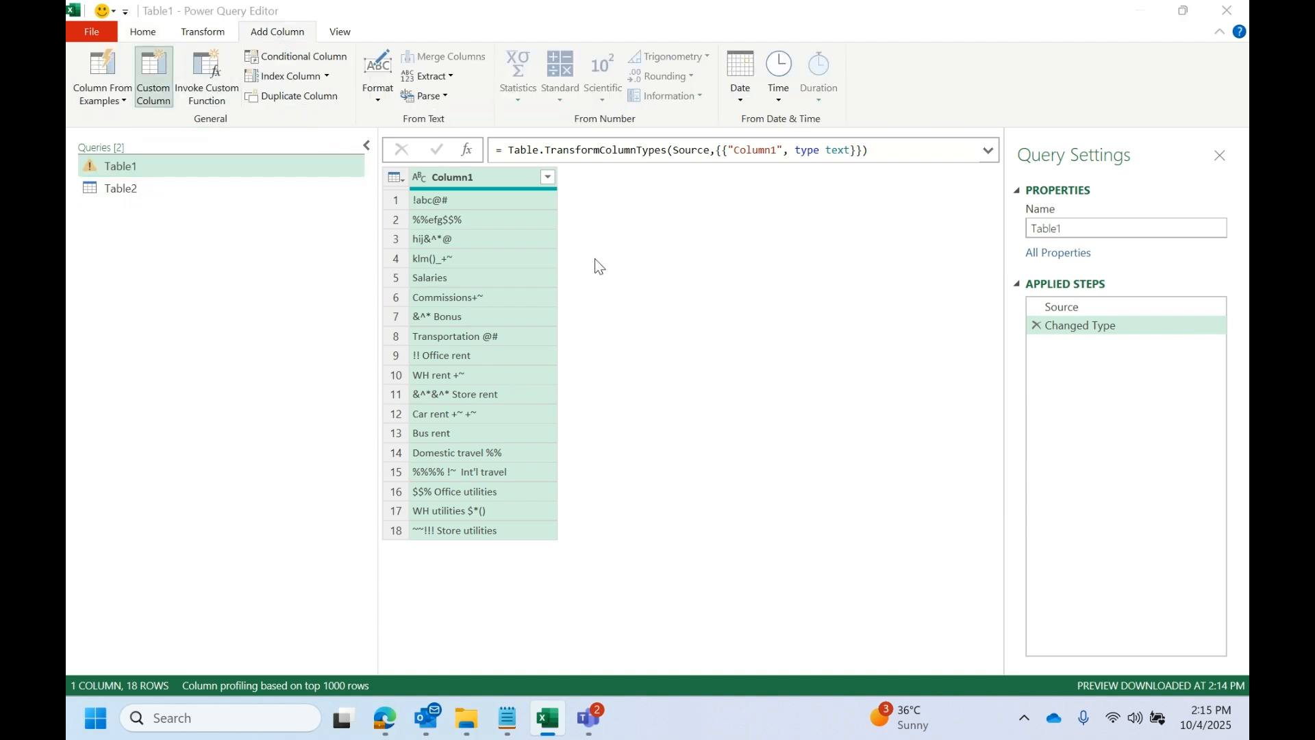
drag(538, 169, 806, 180)
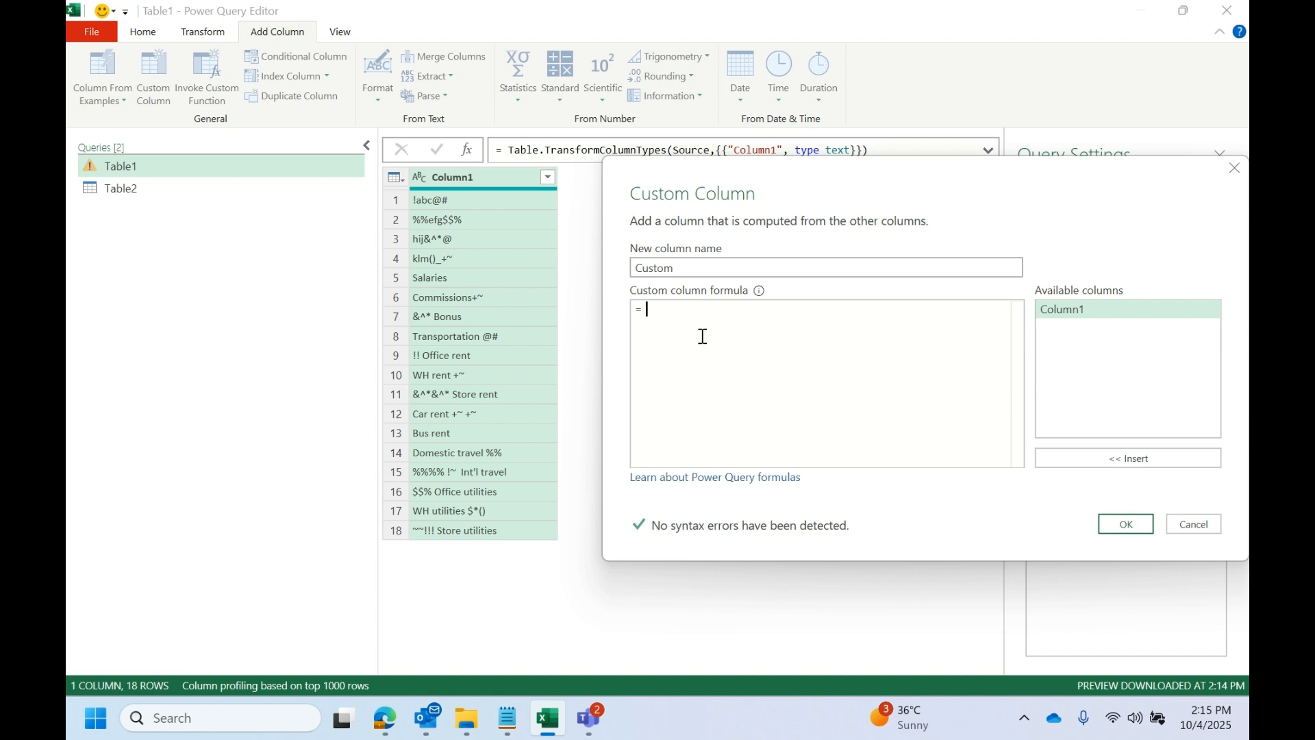
text(EXT.TRIM)
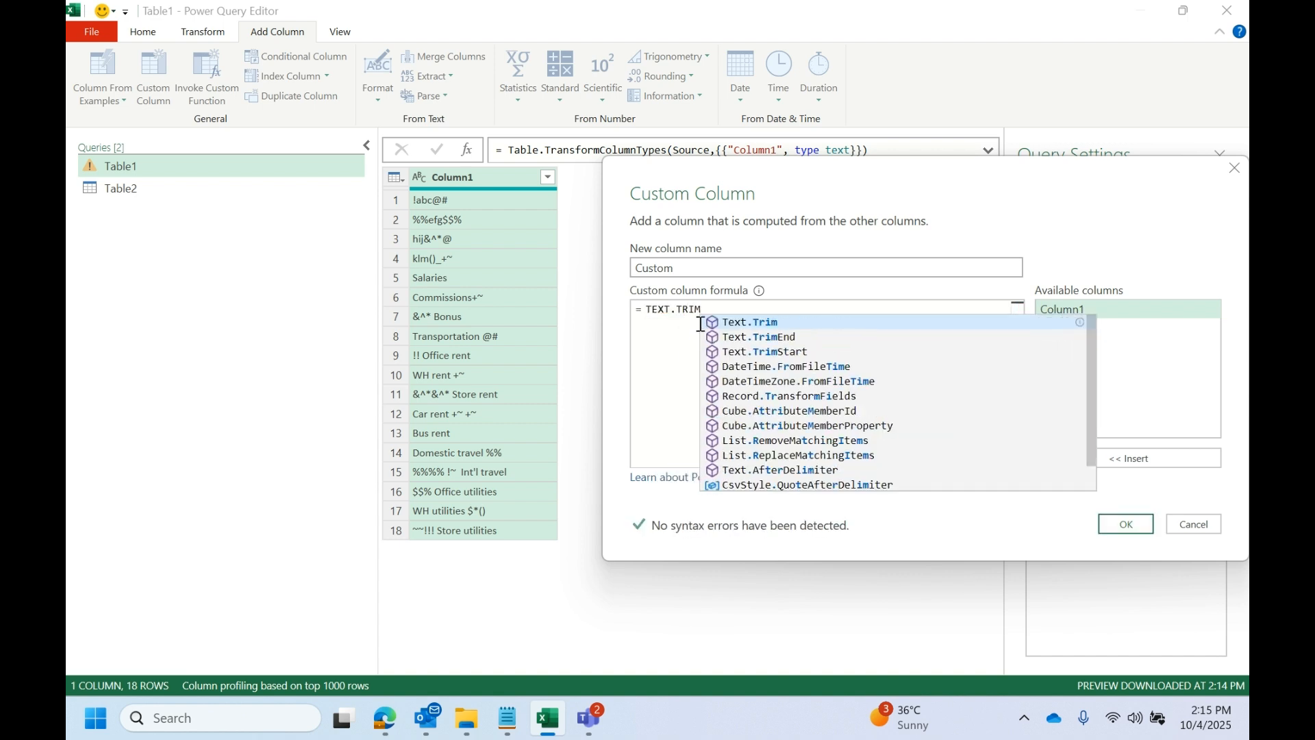
click(727, 322)
click(672, 310)
key(BackSpace)
key(BackSpace)
key(BackSpace)
key(BackSpace)
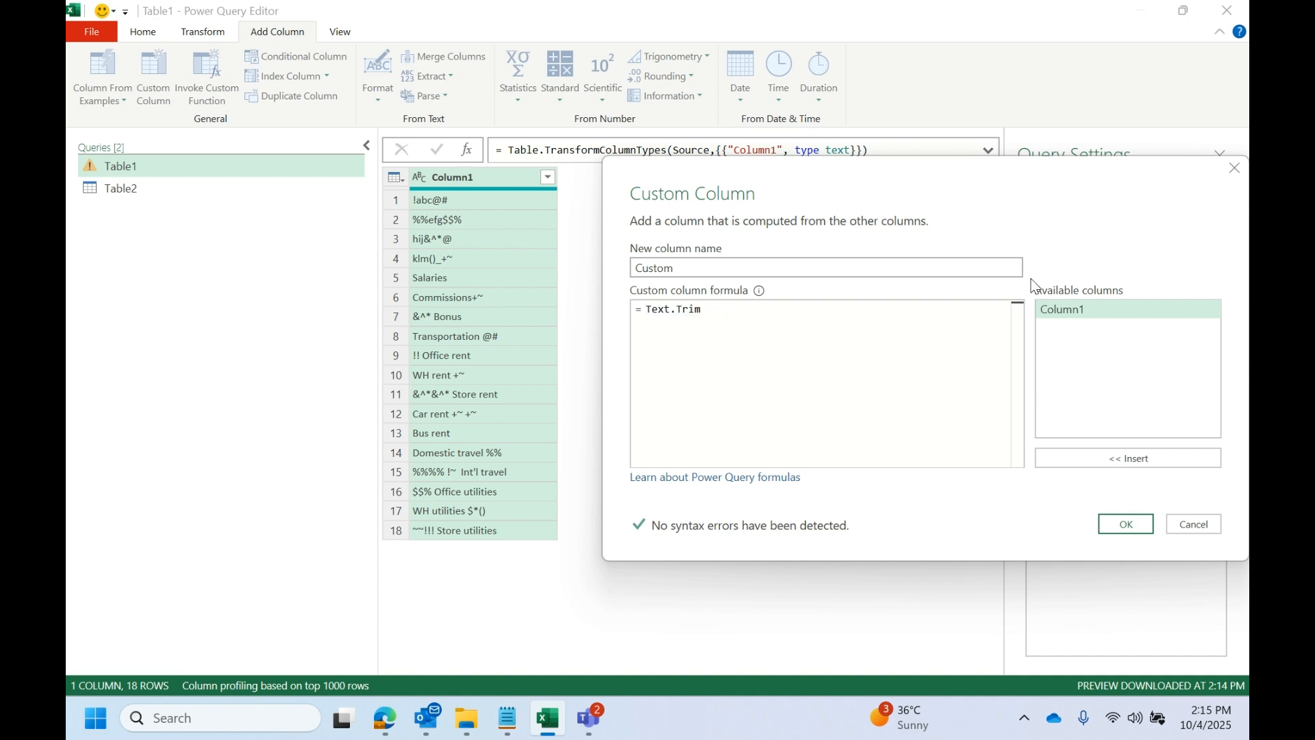
- Complete the custom column formula as Text.Trim([Column1],"!") and add the column
click(834, 309)
text(()
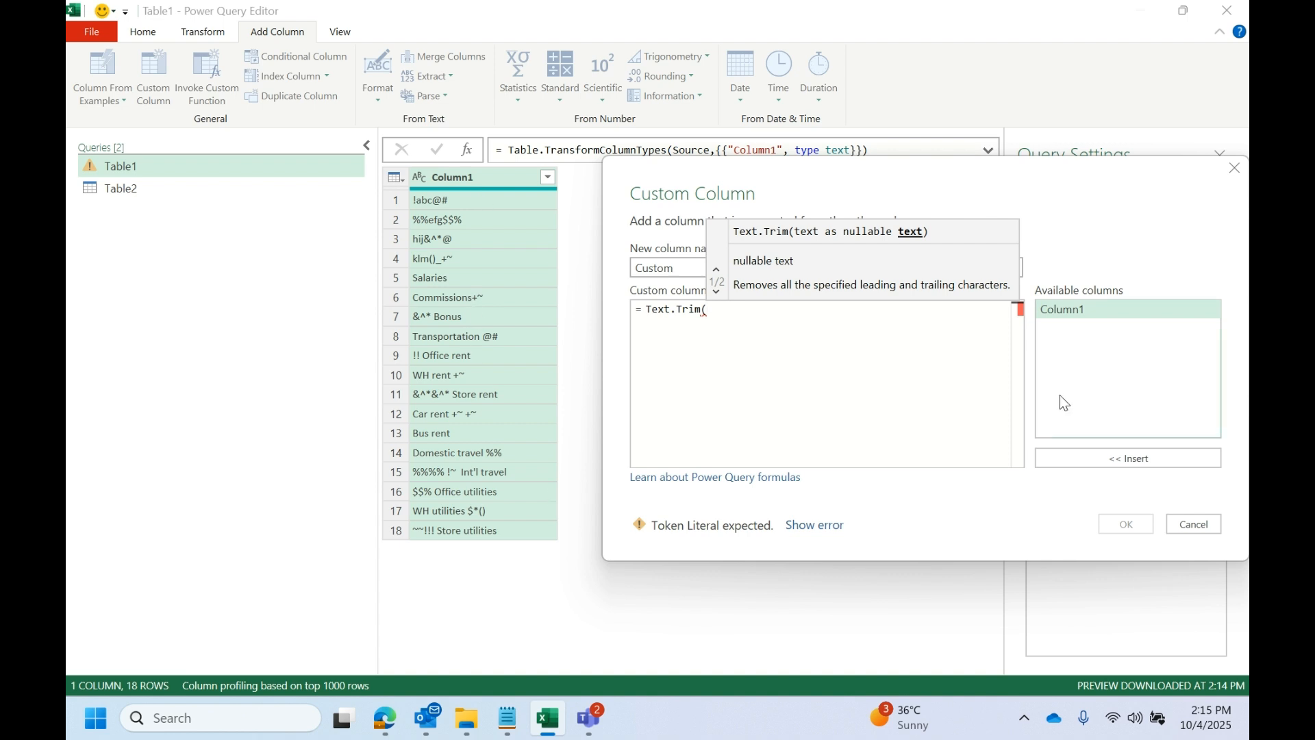
double_click(1088, 310)
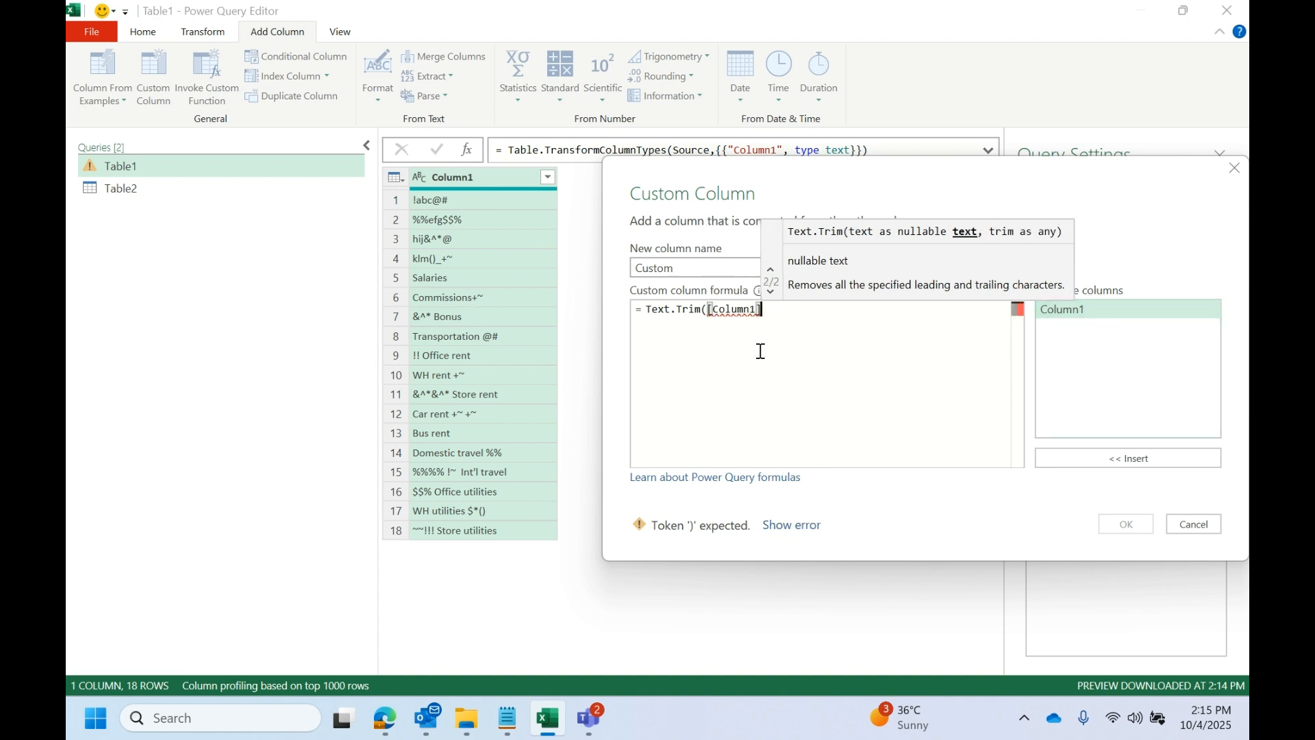
text(,)
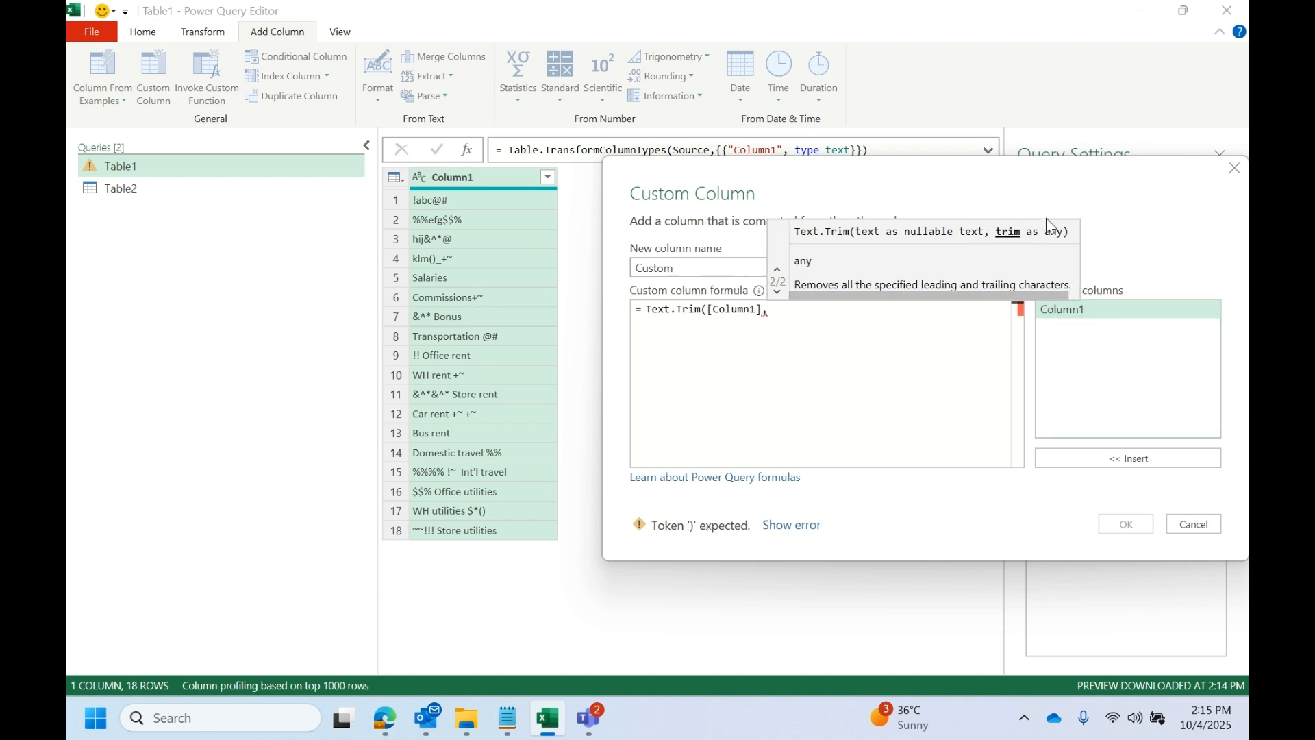
text(")
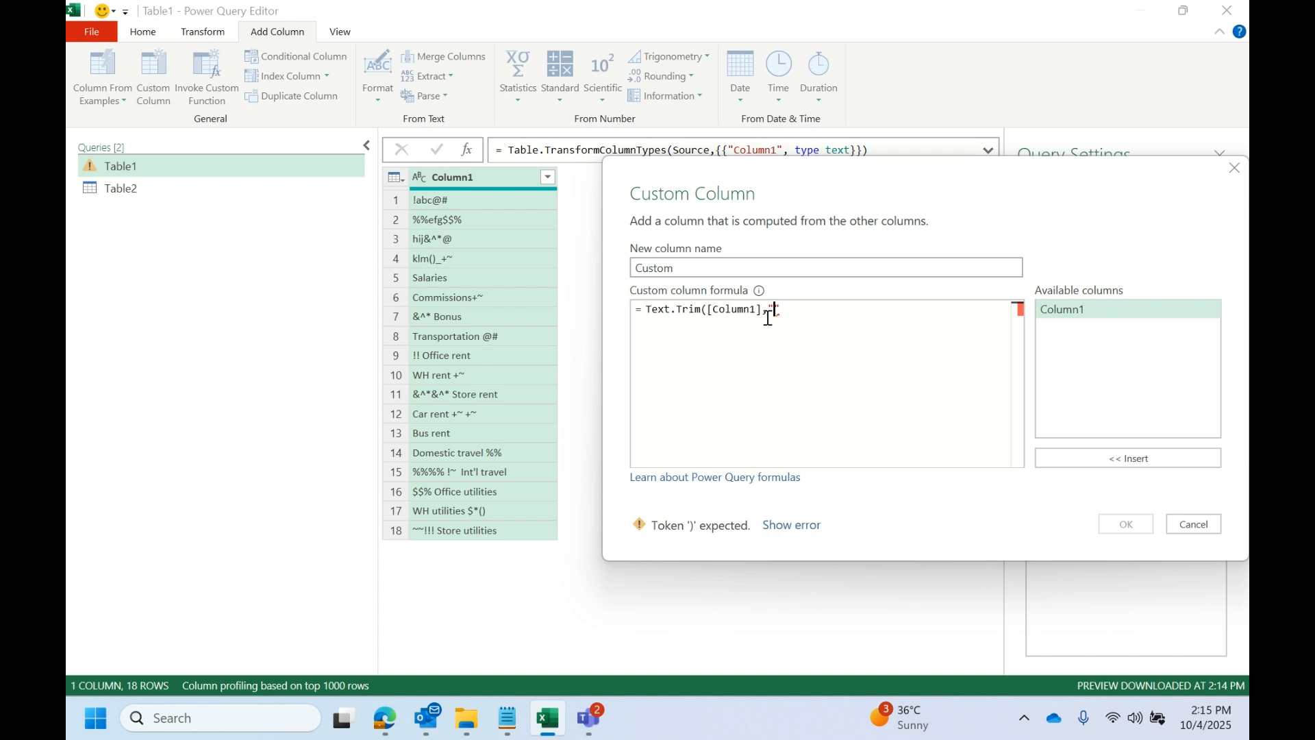
text(!"))
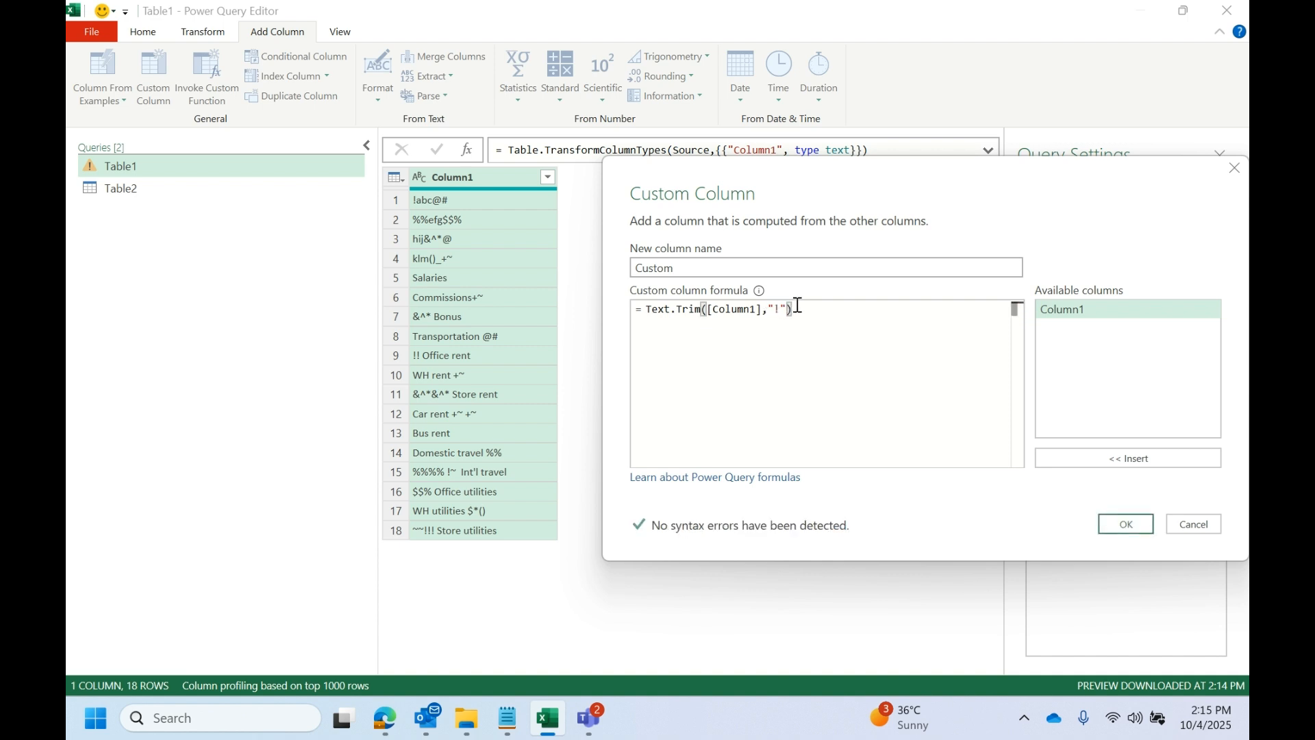
click(1126, 523)
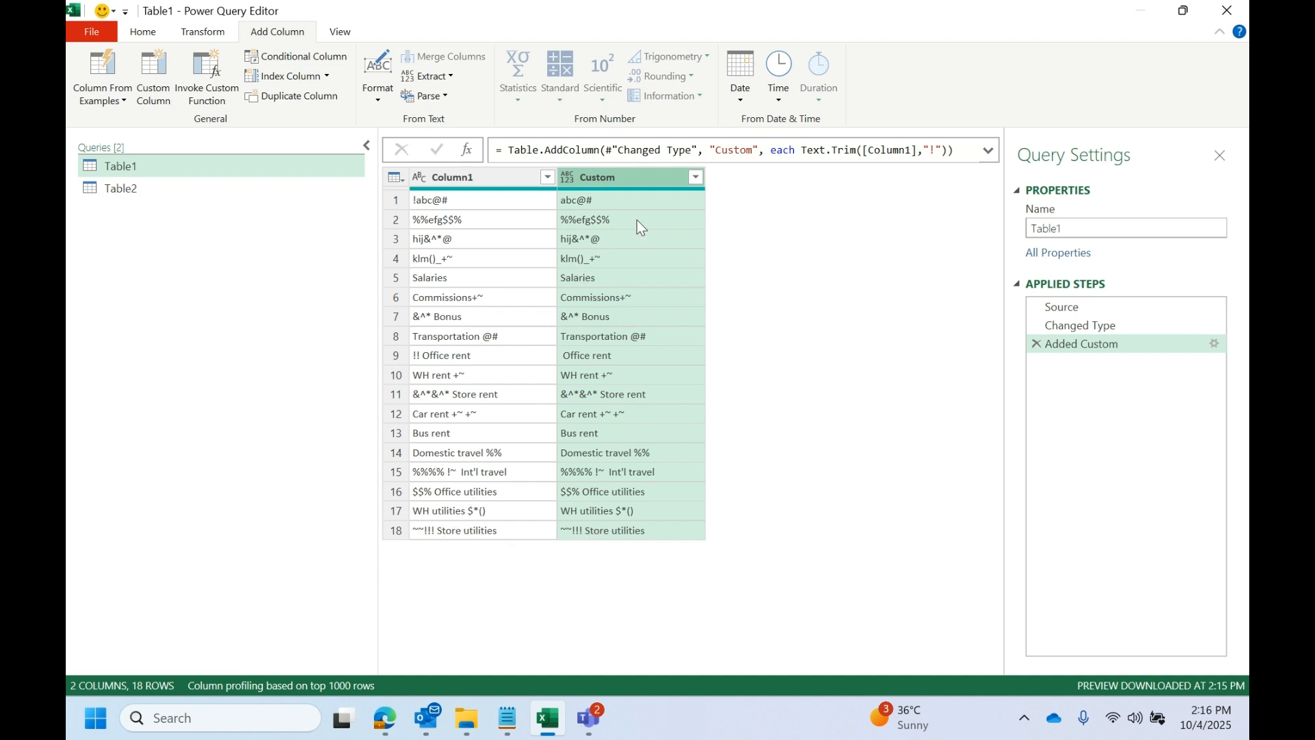
- Edit the Added Custom step so the trim argument is a list in braces holding "!" and an empty second entry
double_click(1089, 341)
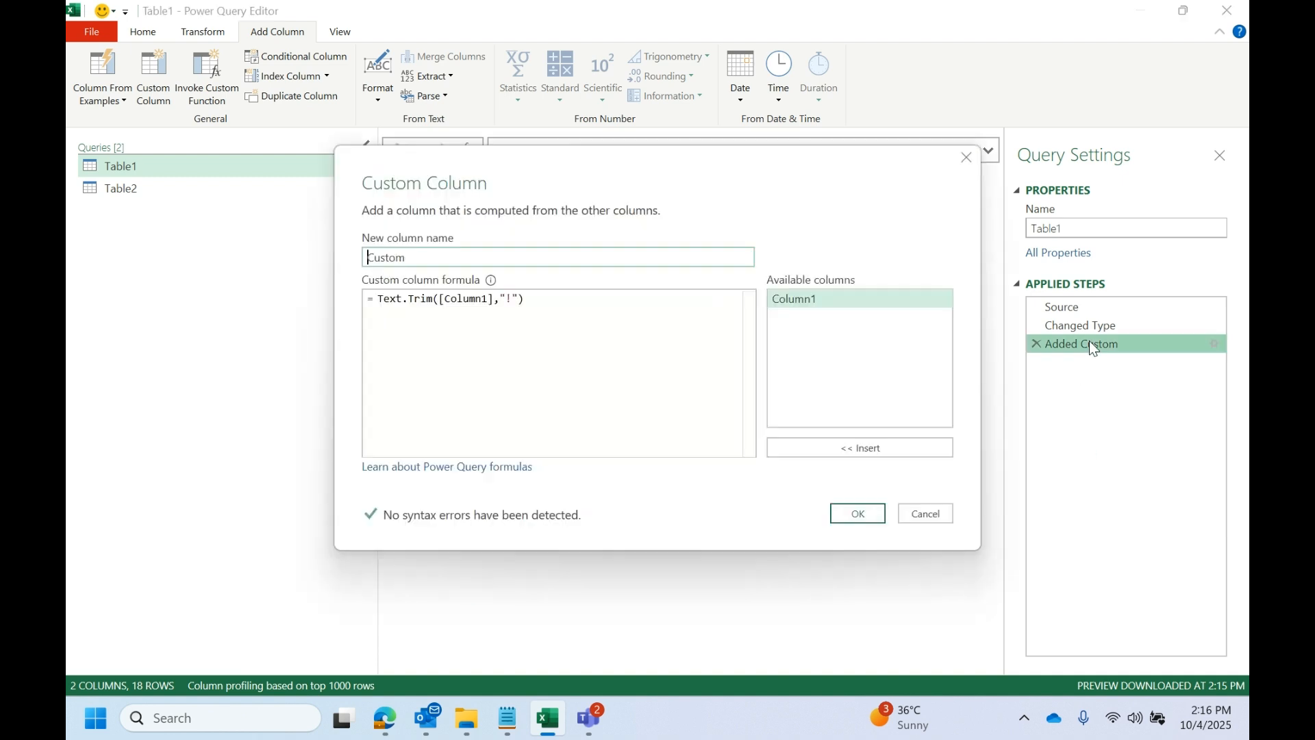
click(499, 300)
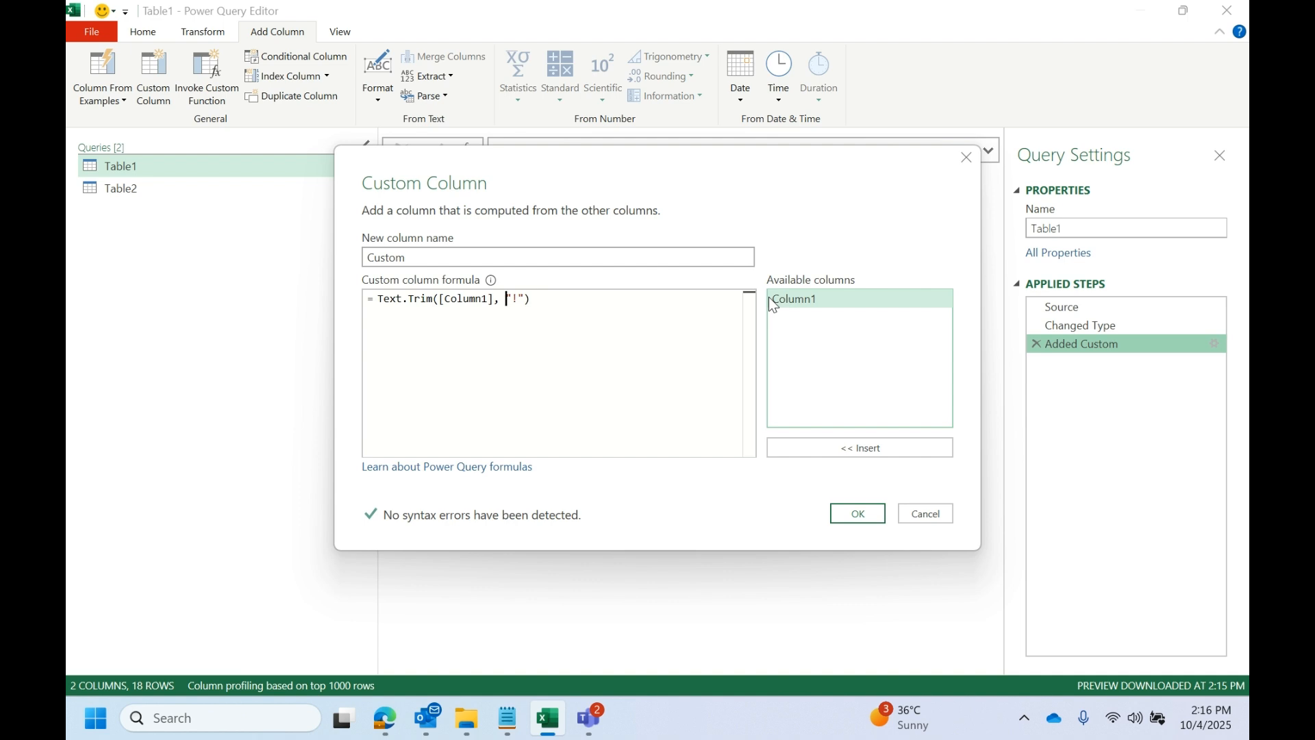
text({)
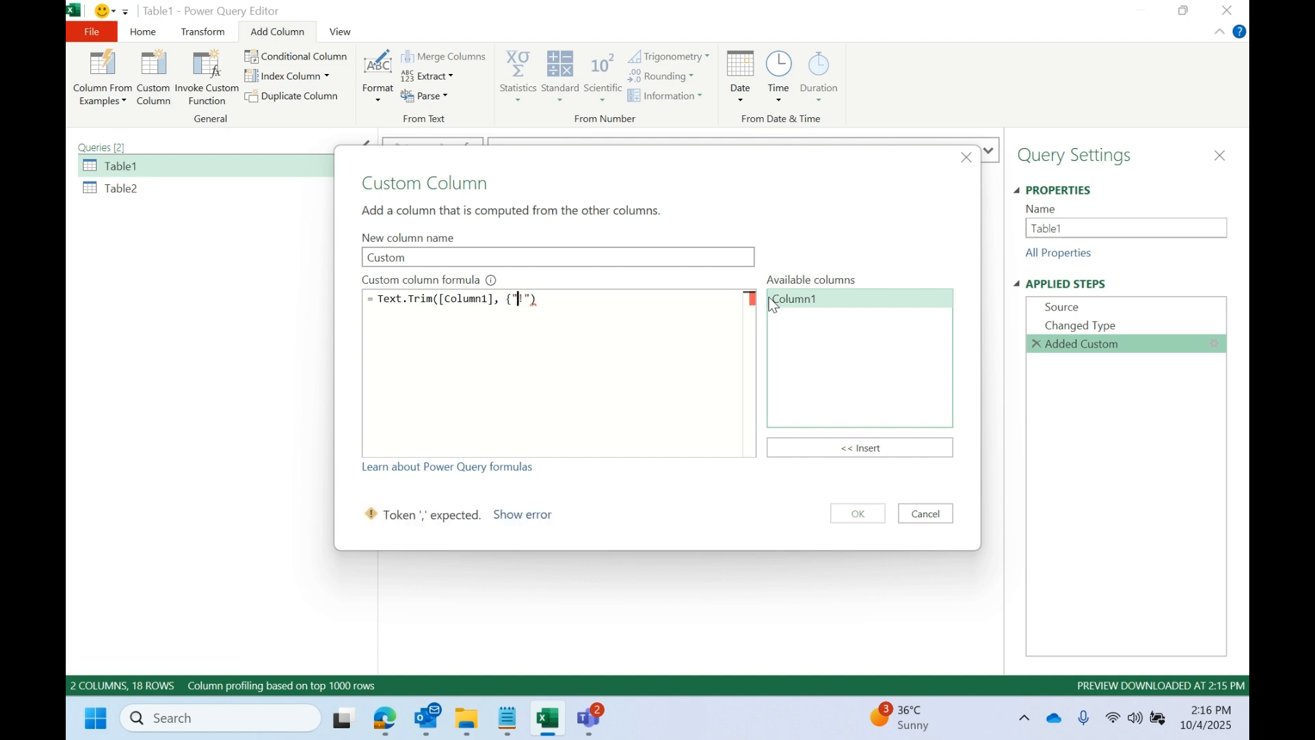
key(Right)
key(Right)
text(})
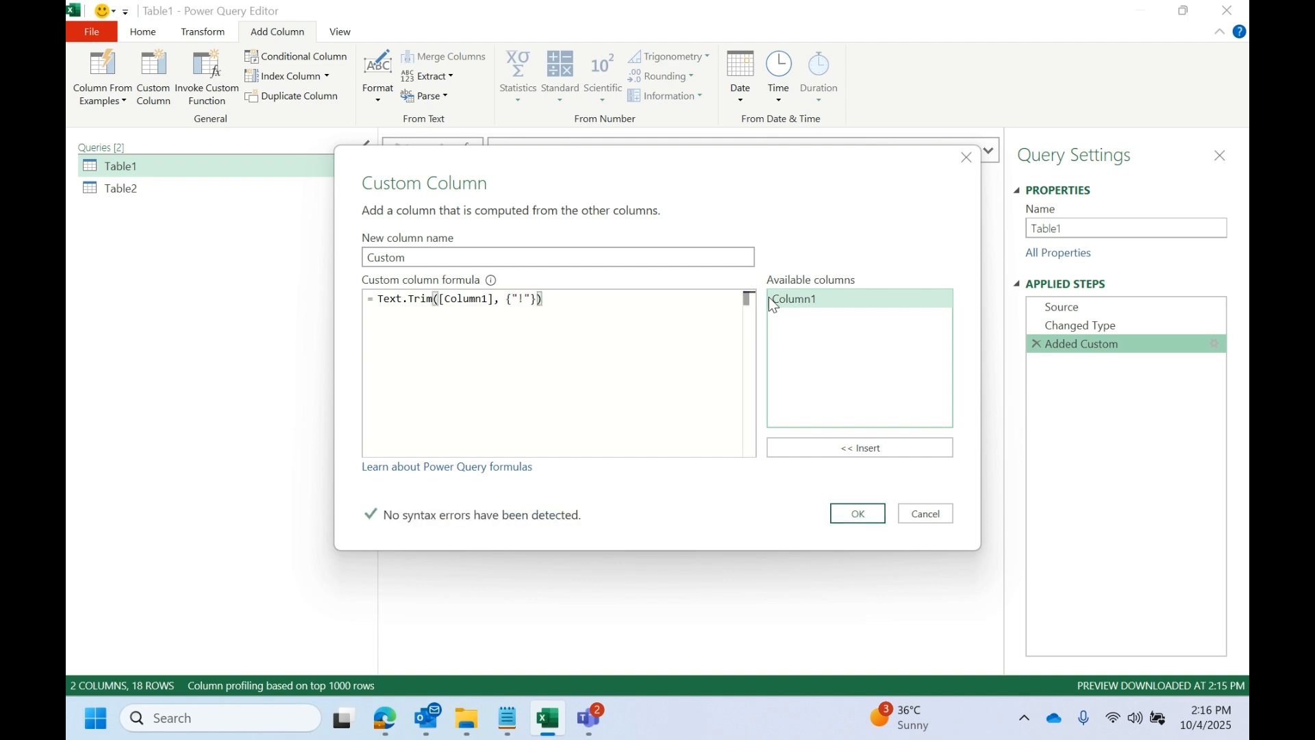
text(,")
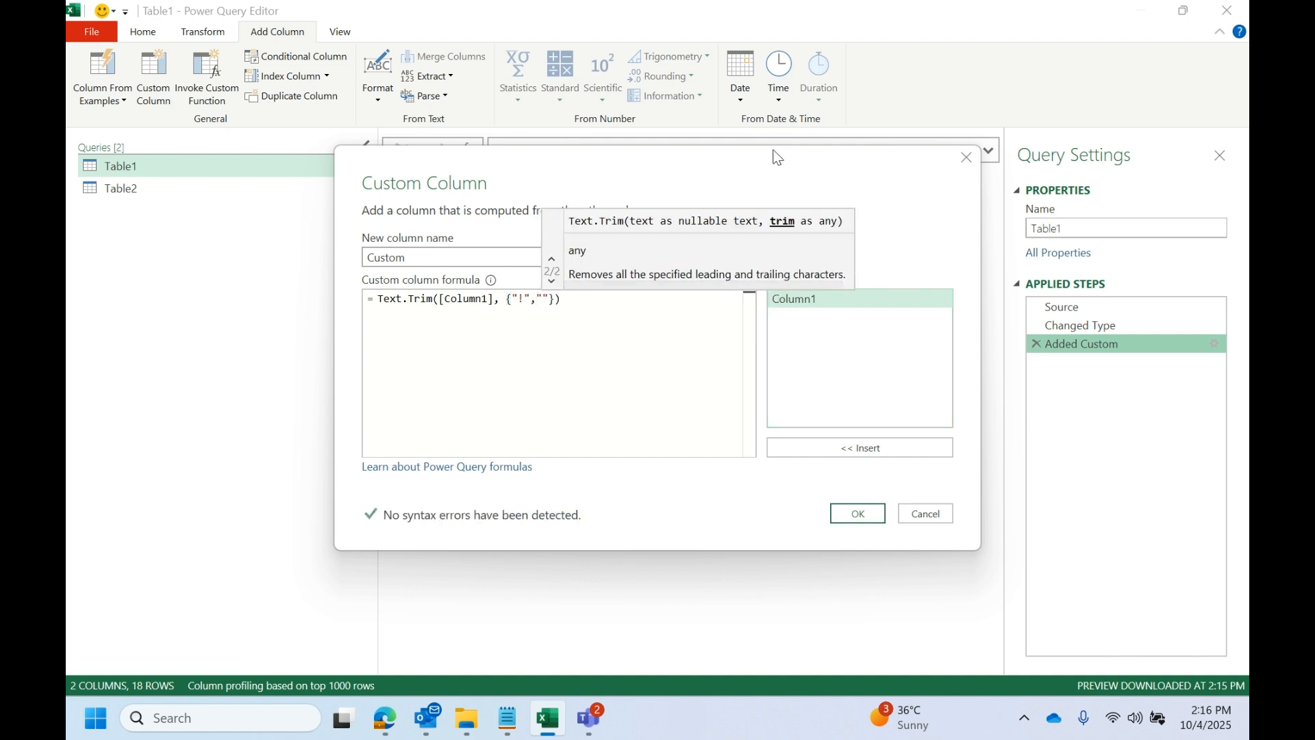
- Extend the trim list to {"!","%","~"} and apply the custom column formula
drag(781, 160, 976, 268)
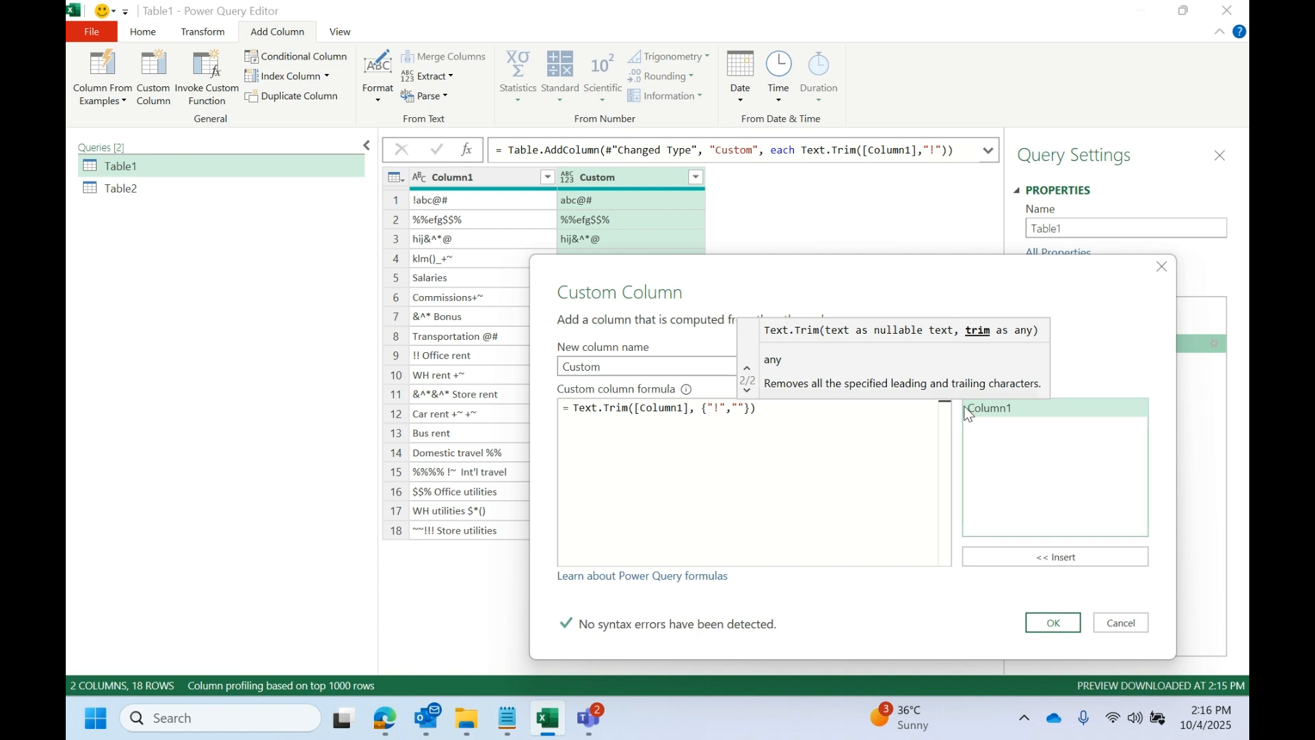
click(734, 409)
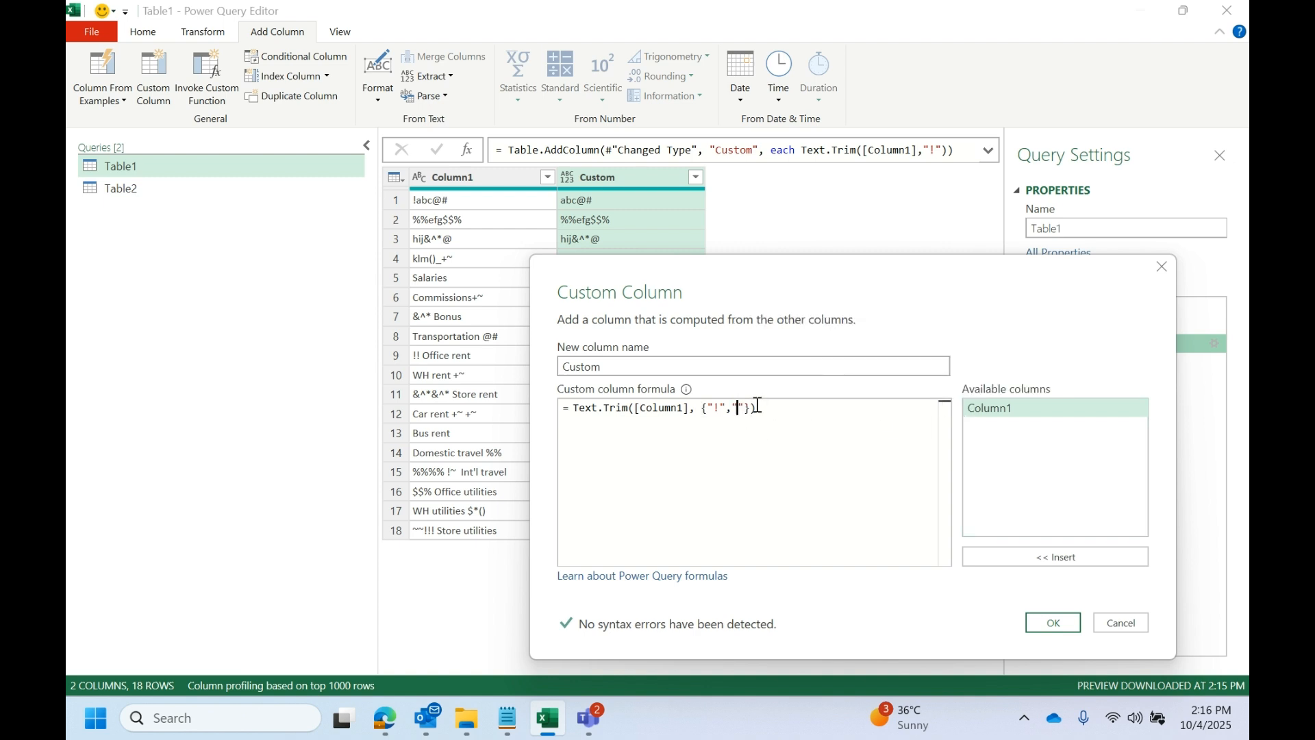
text(%)
key(Right)
text(,"%",")
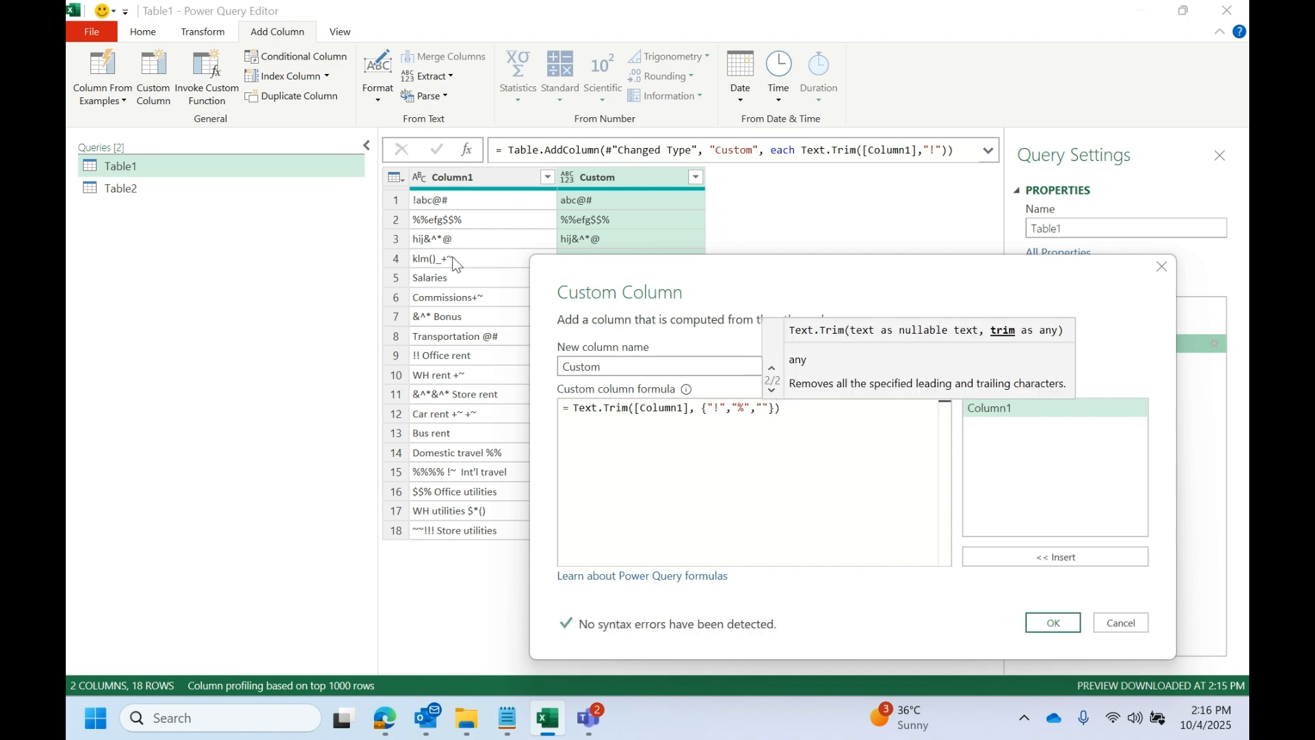
text(~)
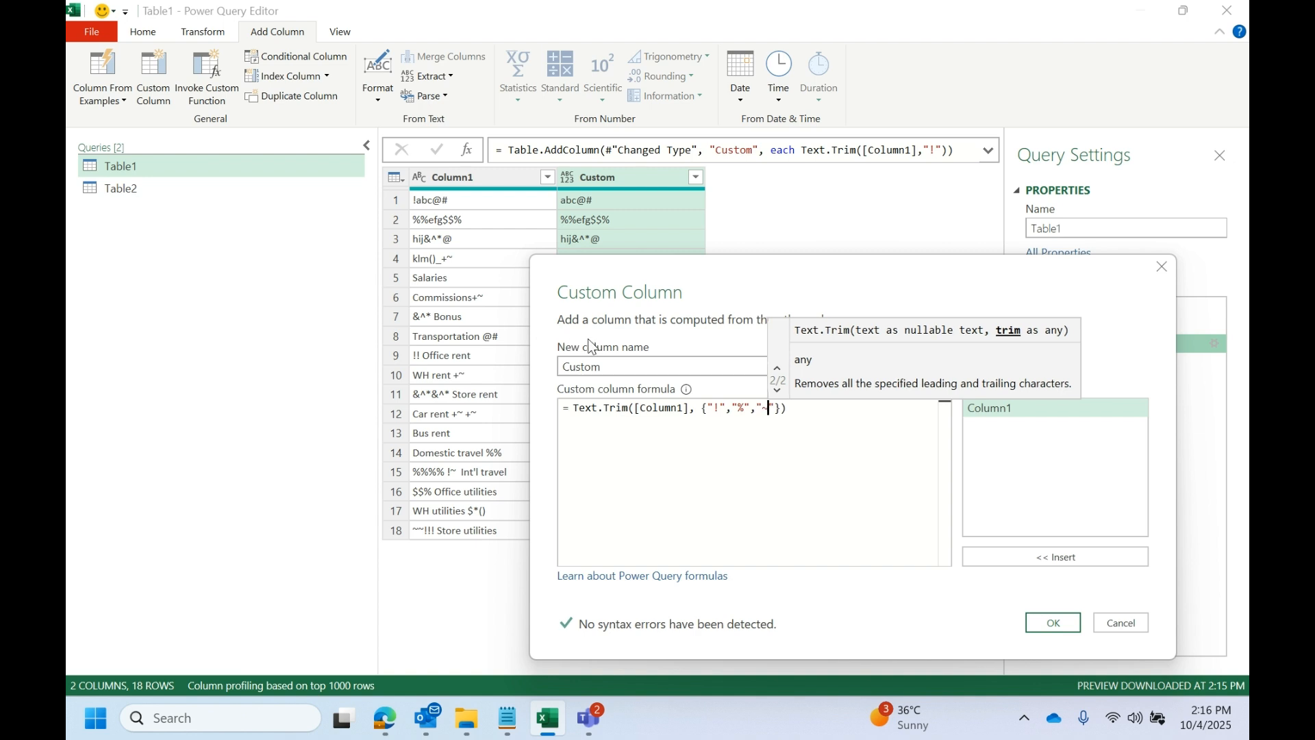
click(1053, 623)
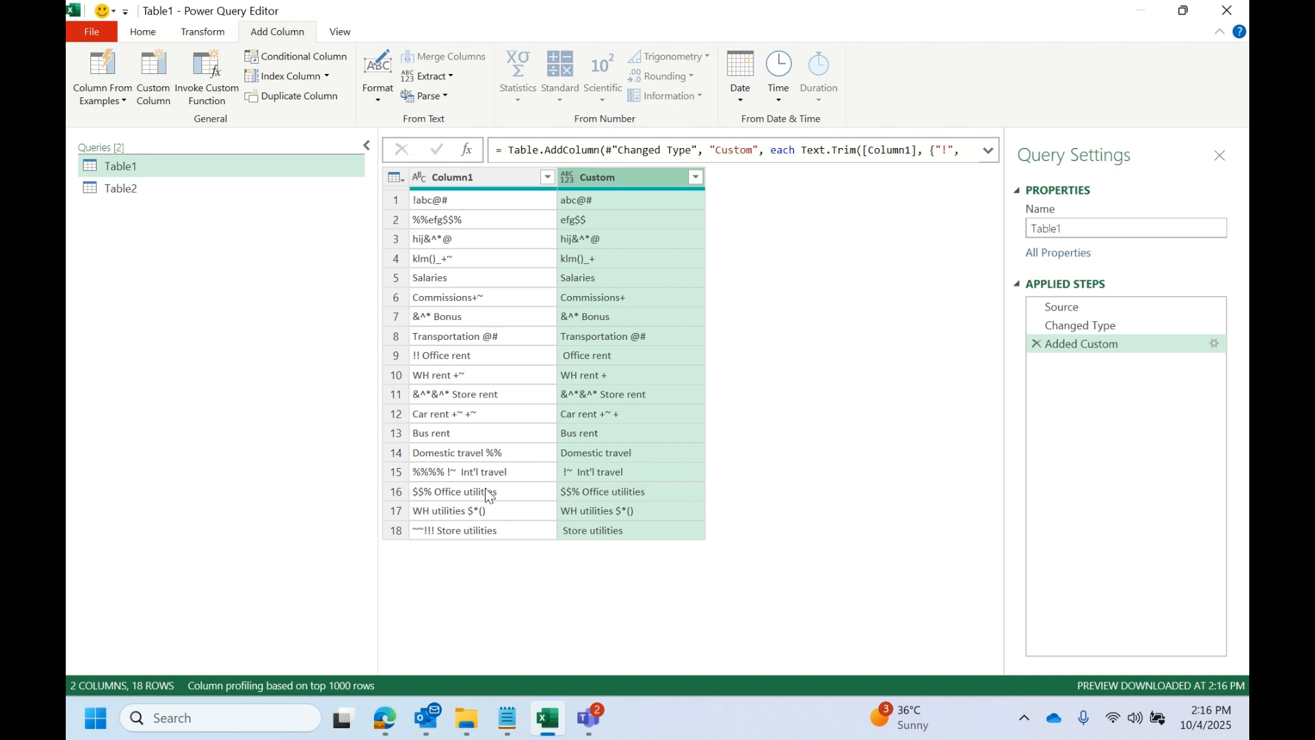
- Close the Power Query Editor and discard the changes made to the Table1 query
mouse_move(577, 7)
mouse_down()
mouse_move(571, 81)
mouse_move(616, 404)
mouse_move(841, 163)
mouse_move(716, 374)
mouse_move(725, 307)
mouse_move(829, 322)
mouse_move(568, 2)
mouse_up()
double_click(996, 10)
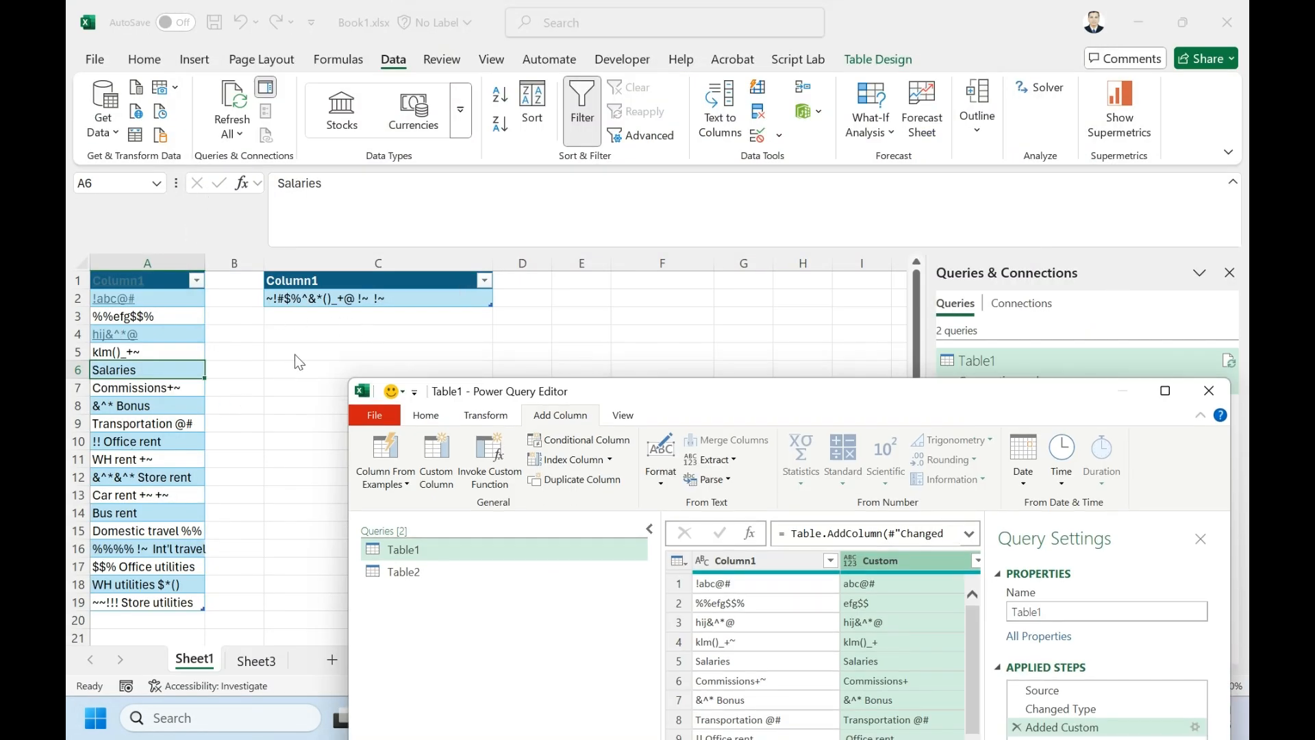
click(1208, 391)
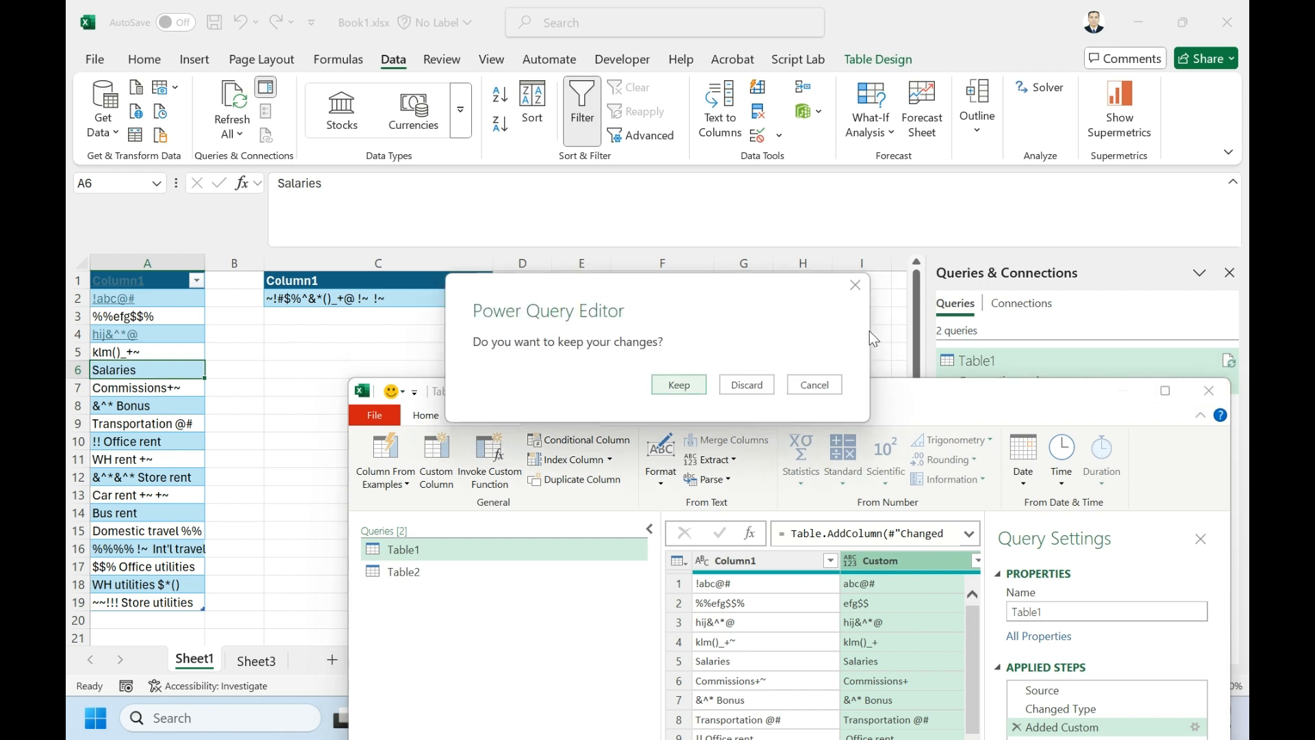
click(734, 386)
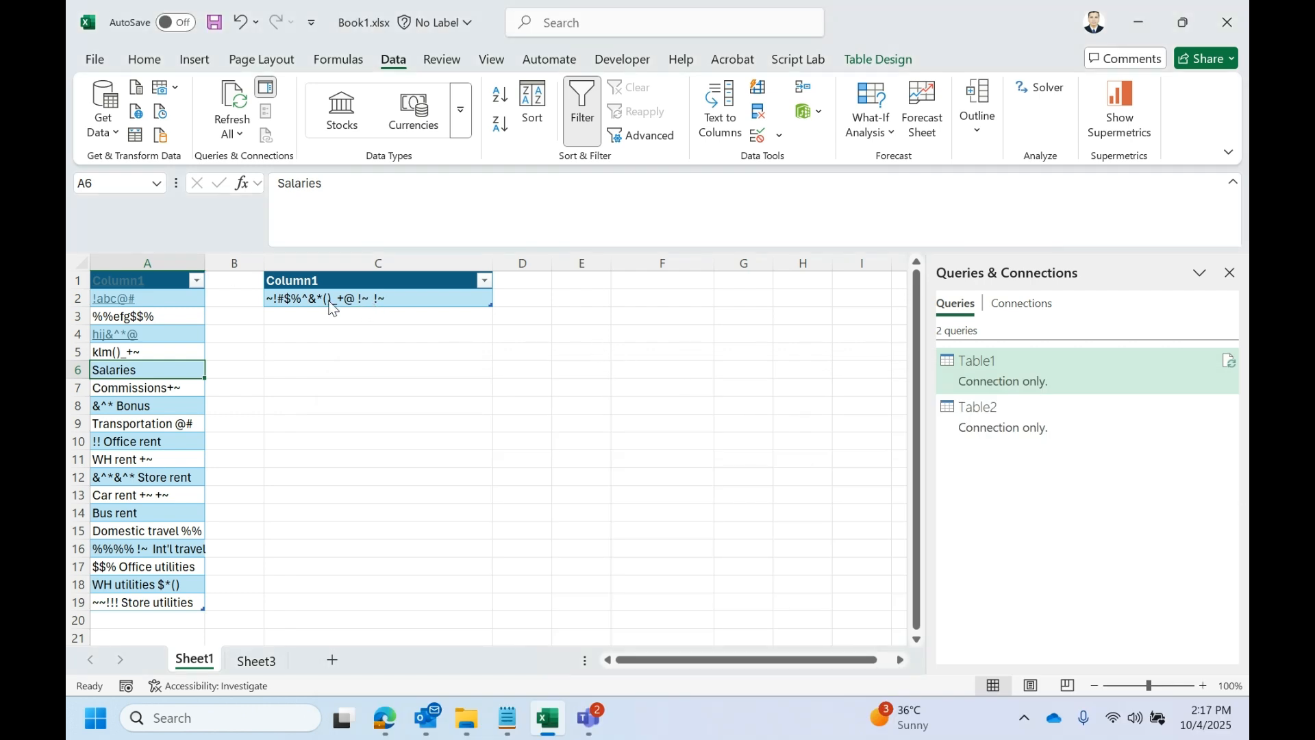
- Examine the special-character string in cell C2 of Table2 alongside the entries in column A
click(376, 299)
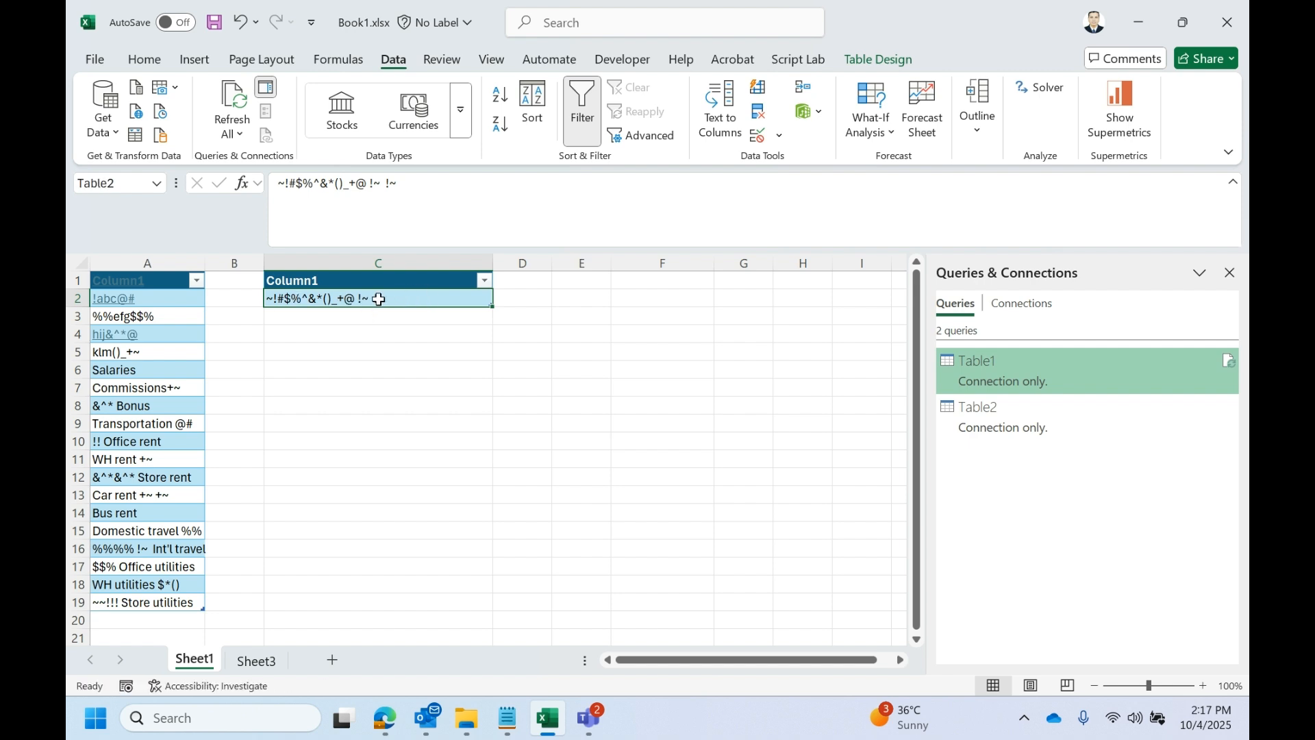
click(161, 262)
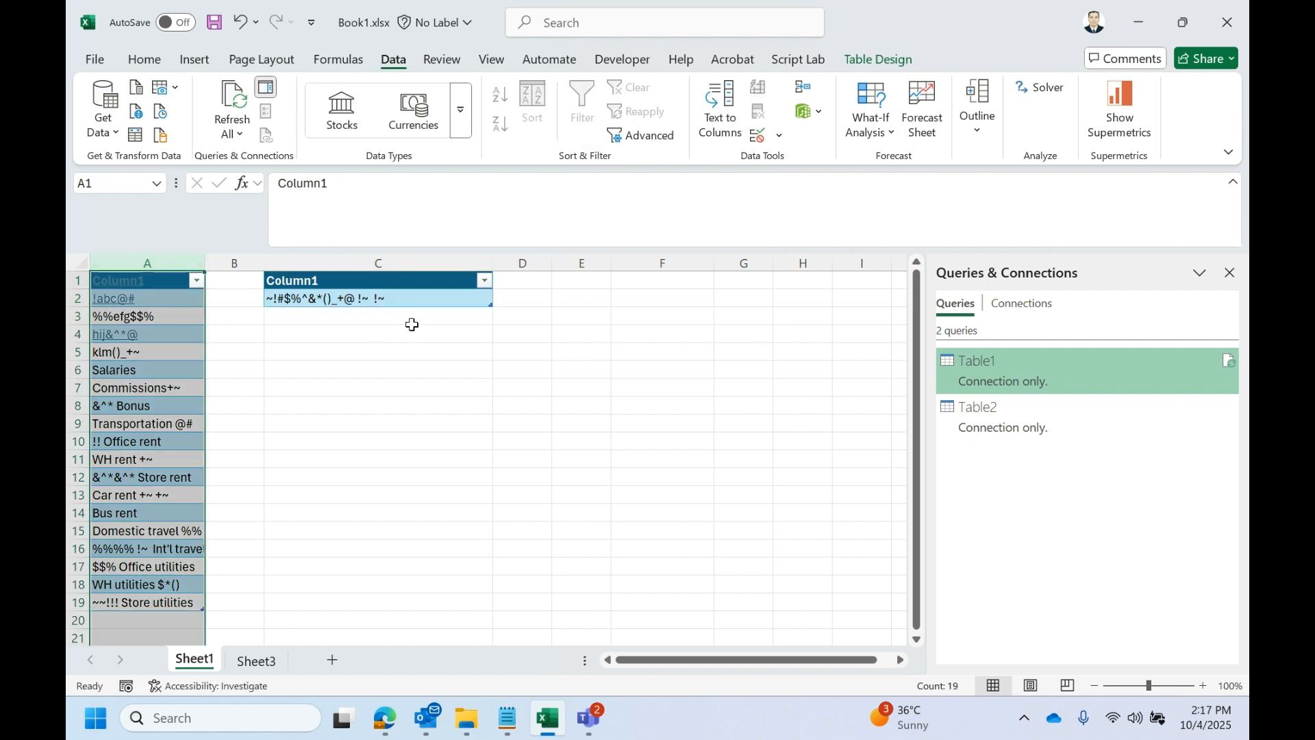
click(413, 302)
double_click(419, 300)
drag(420, 299, 255, 290)
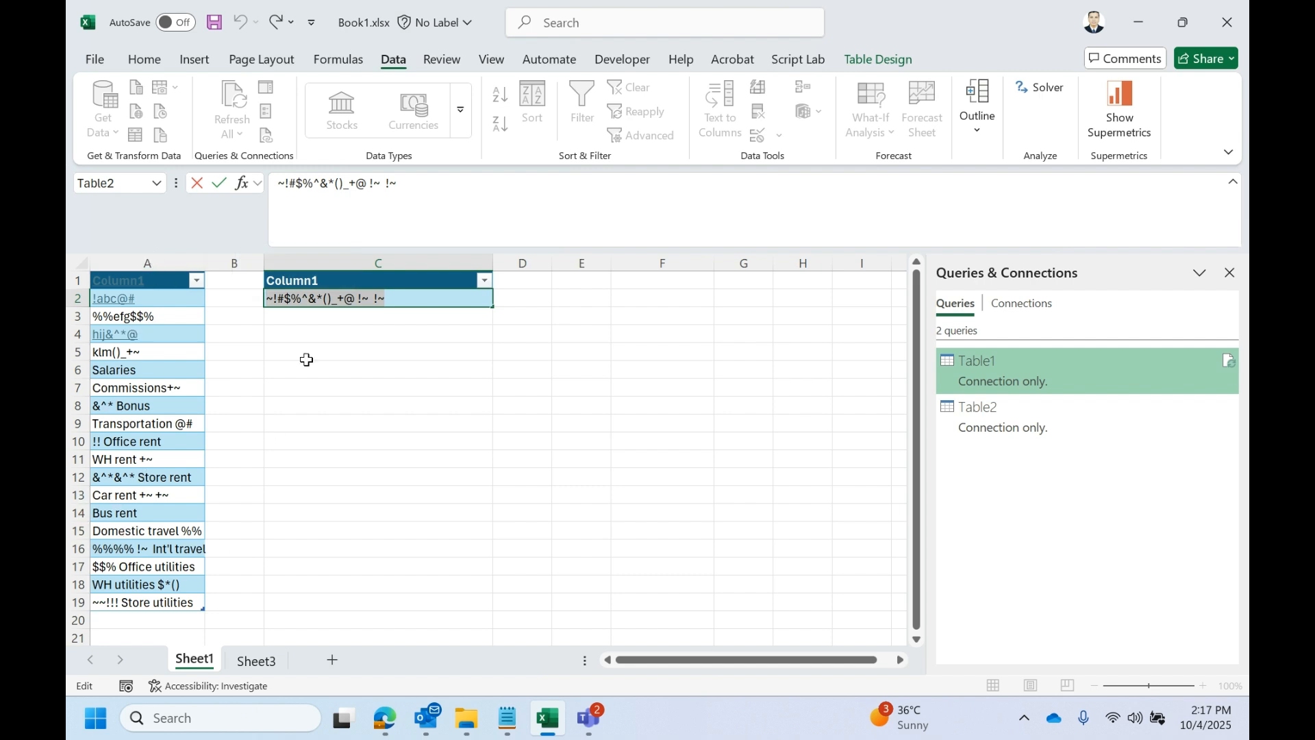
click(400, 300)
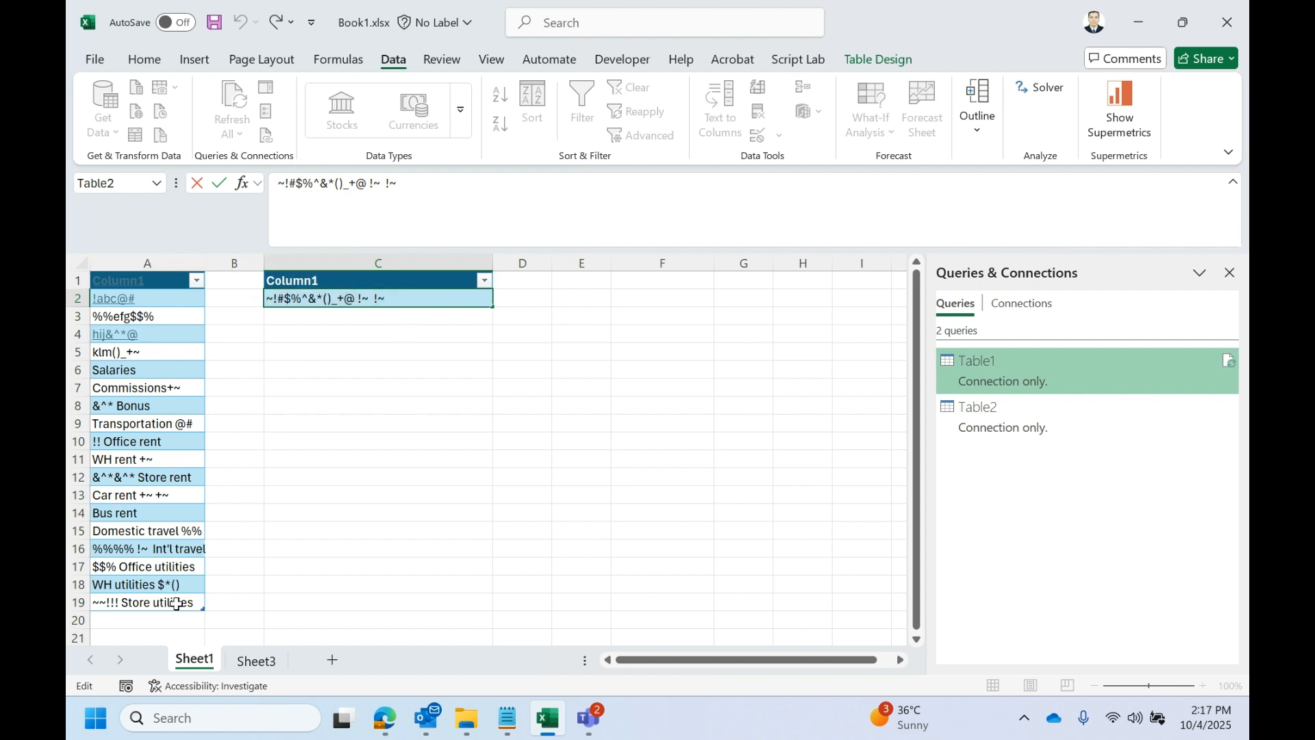
- Add the entry "Store" in cell A20, directly below the last row of Table1
scroll(162, 555, down, 2)
click(153, 515)
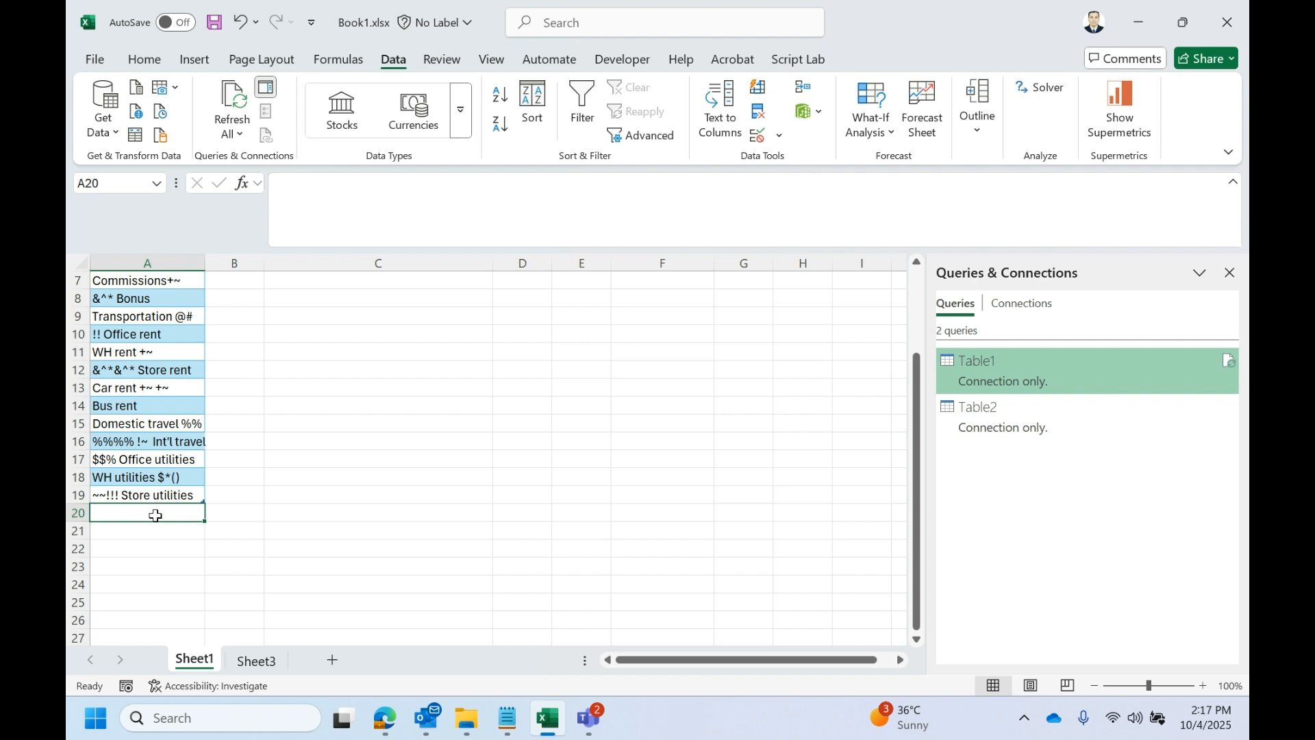
text(STOR)
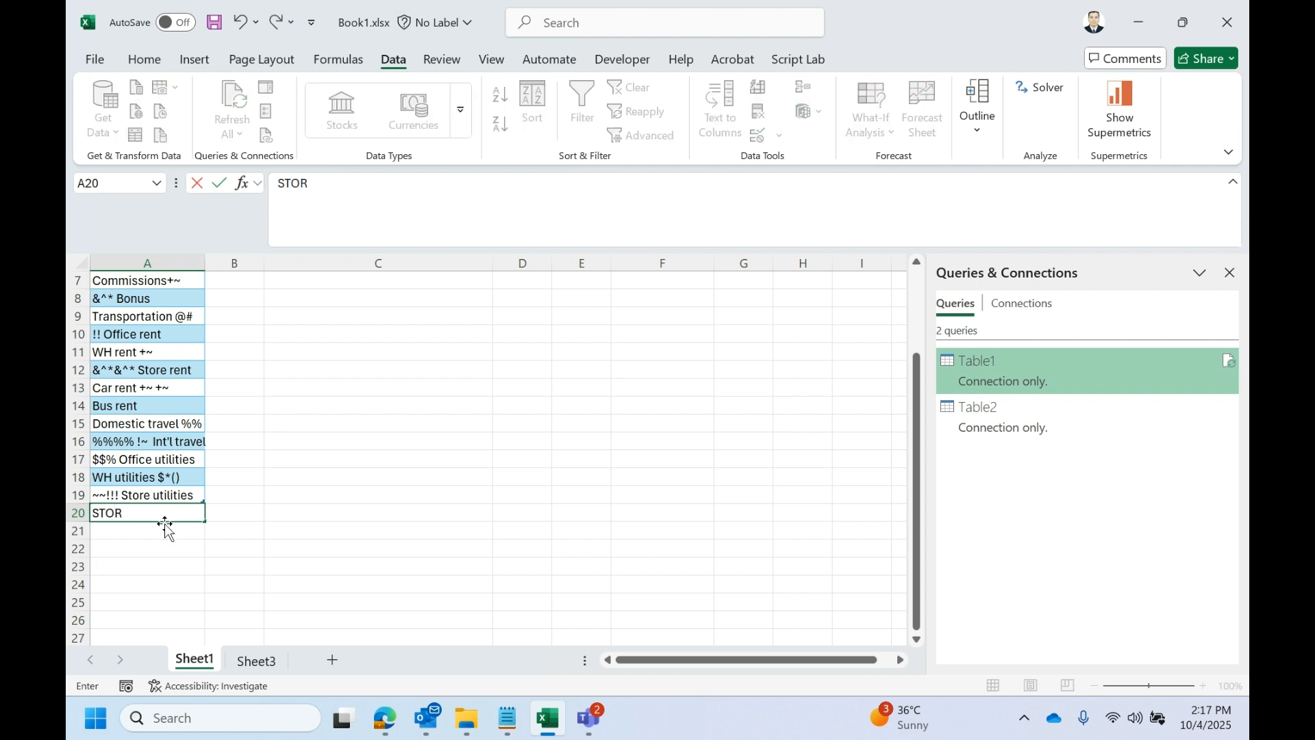
key(BackSpace)
key(BackSpace)
key(BackSpace)
key(Caps_Lock)
text(tore)
key(Return)
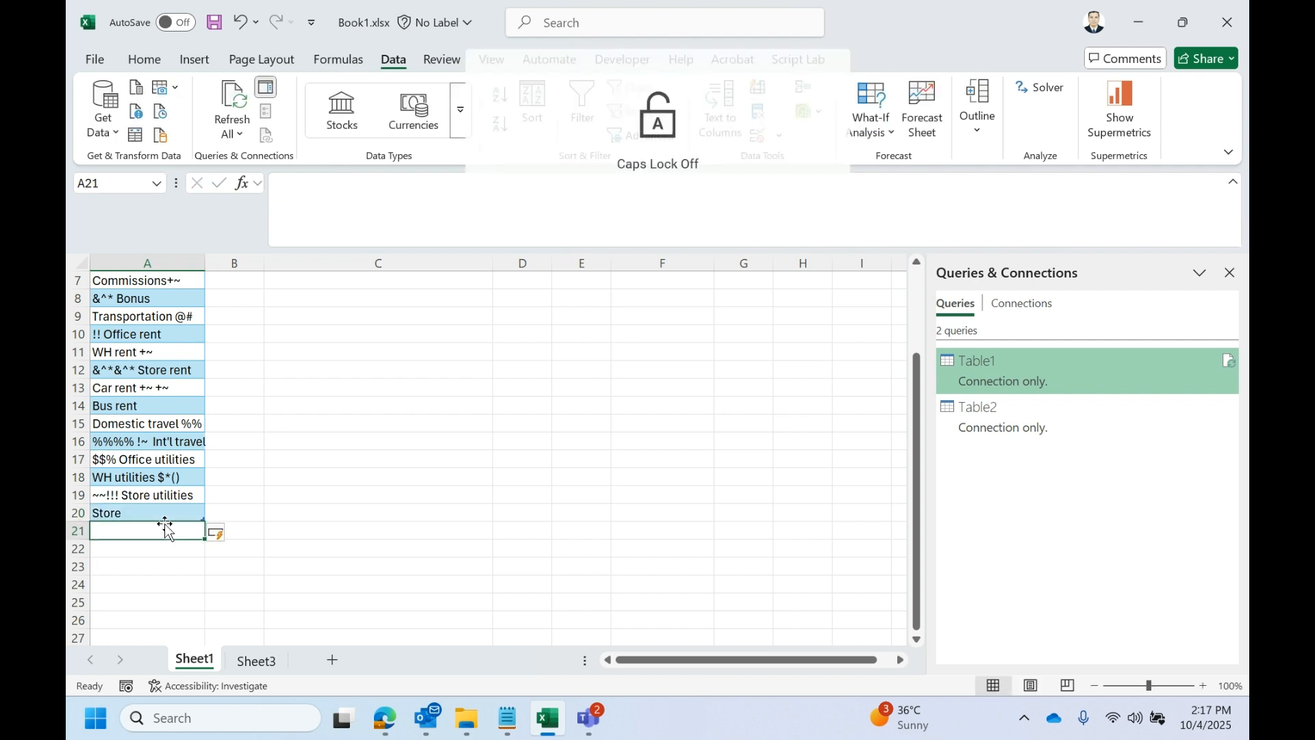
- Append the special characters !!@@ to the Store entry in cell A20
double_click(163, 513)
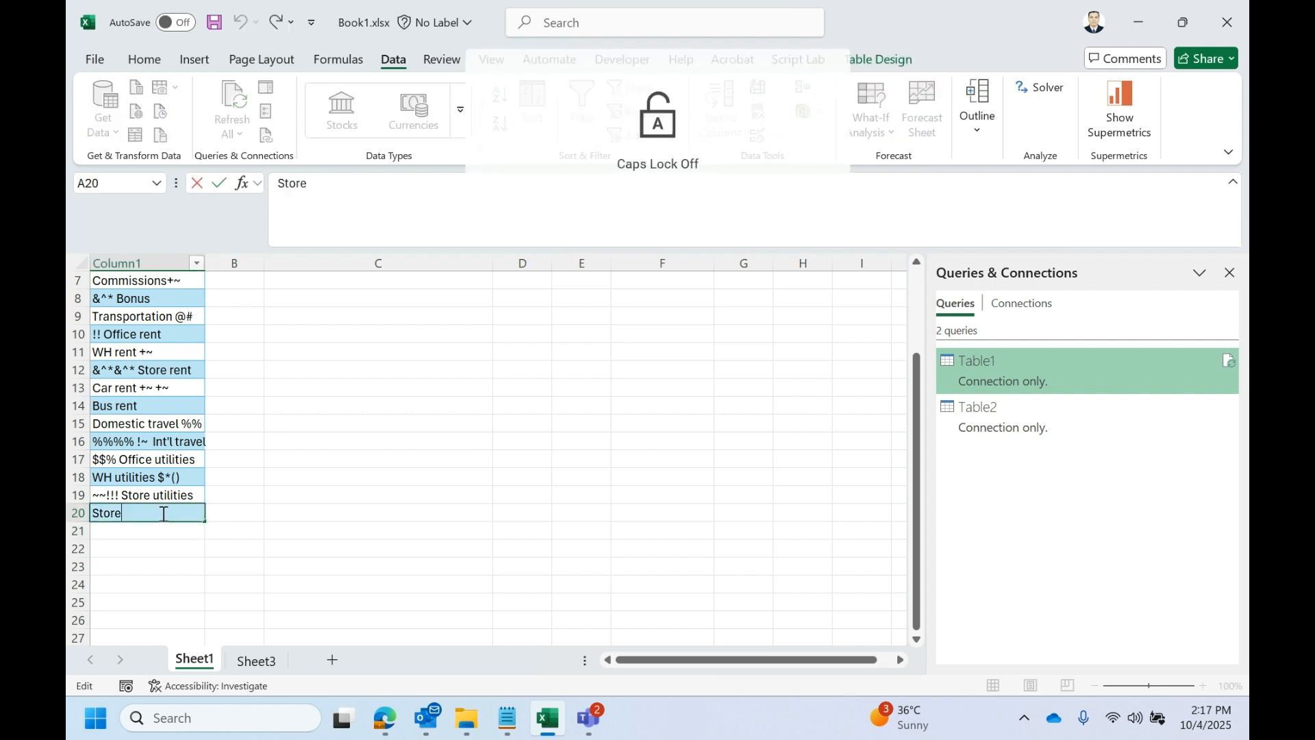
text(!!)
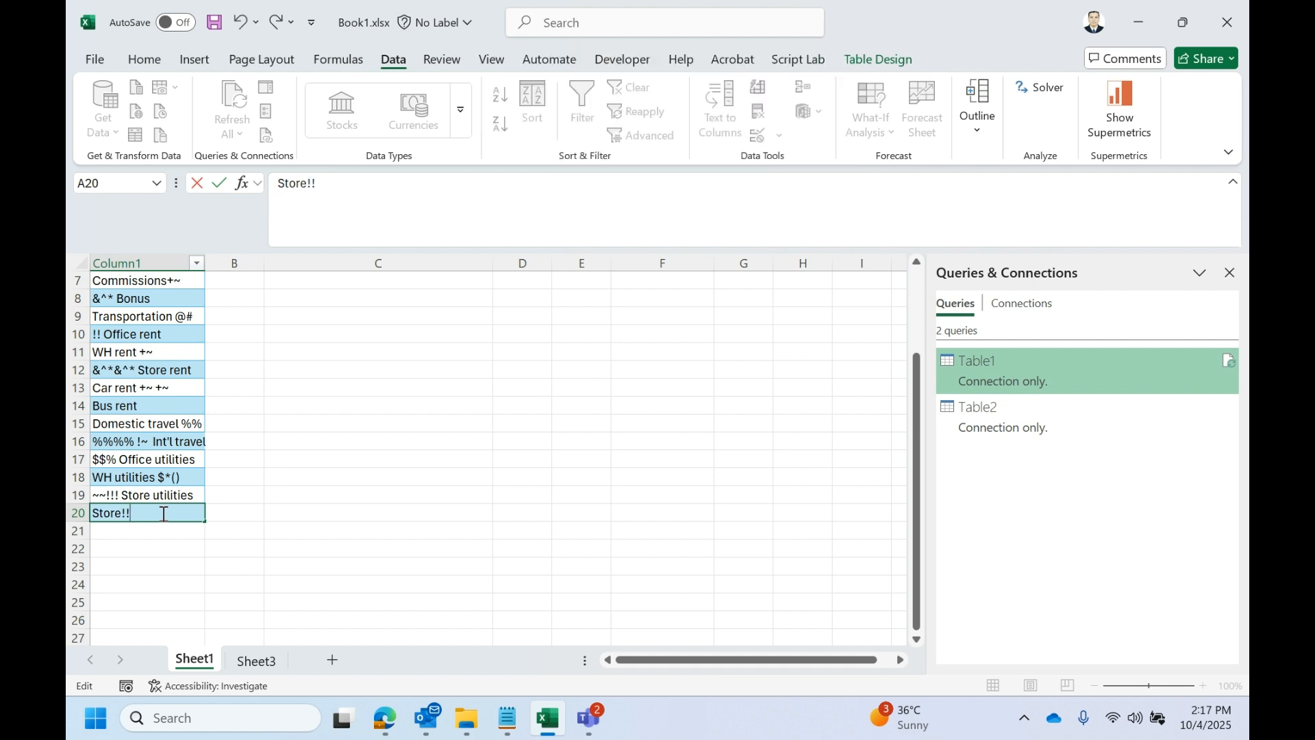
text(@@)
click(315, 465)
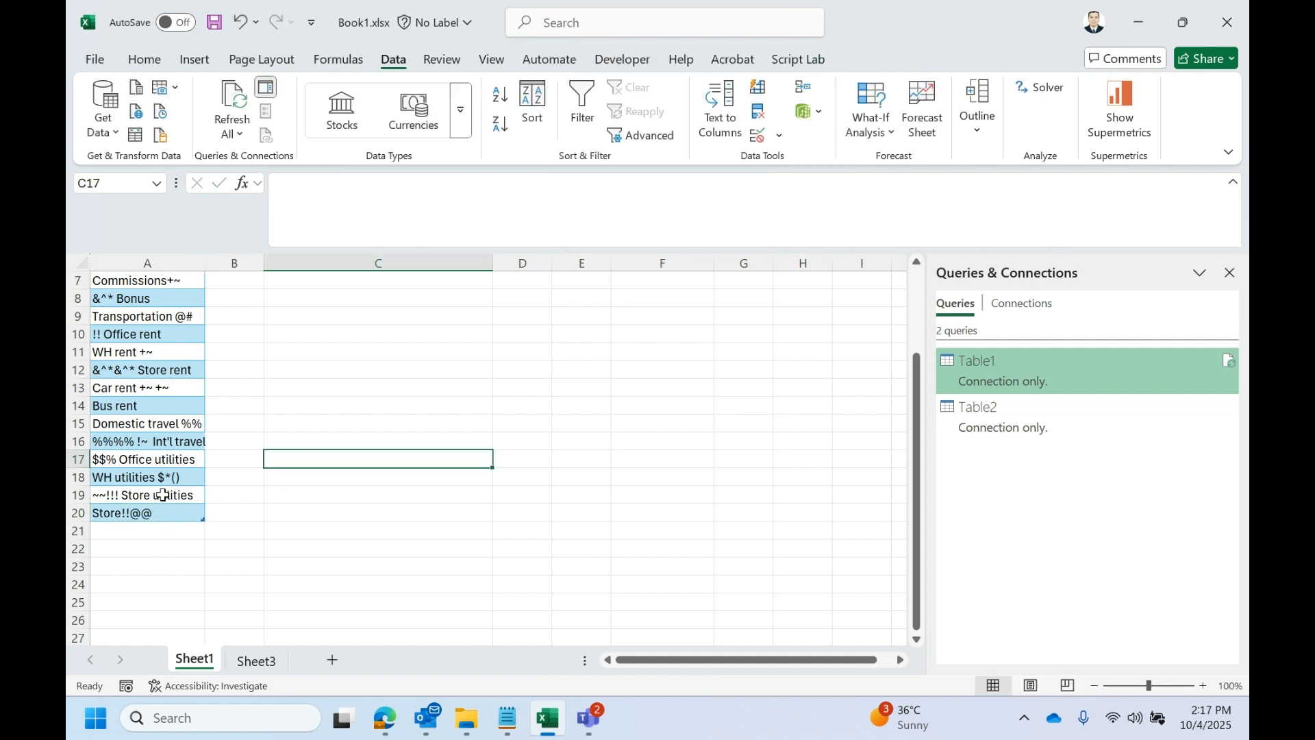
- Review the entries of Table1 down to row 20 and the full special-character string in cell C2
scroll(209, 548, up, 2)
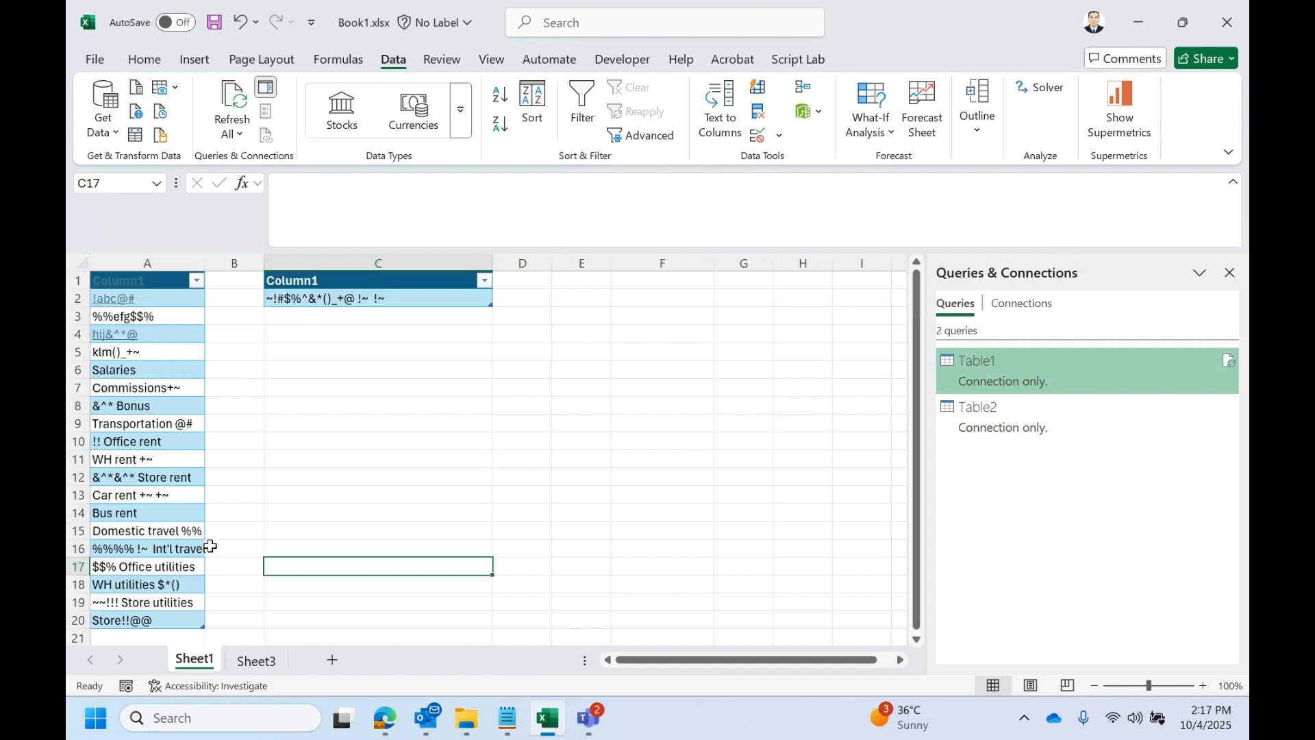
scroll(152, 502, down, 2)
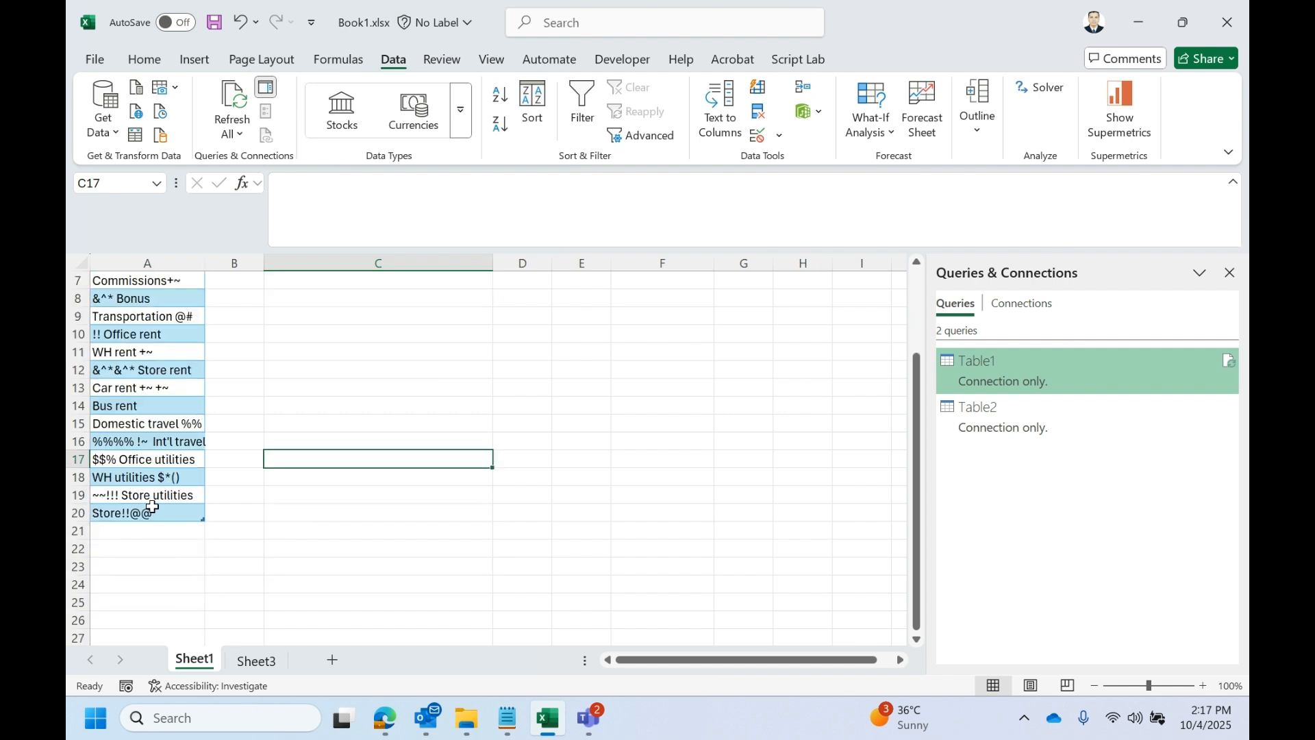
click(162, 510)
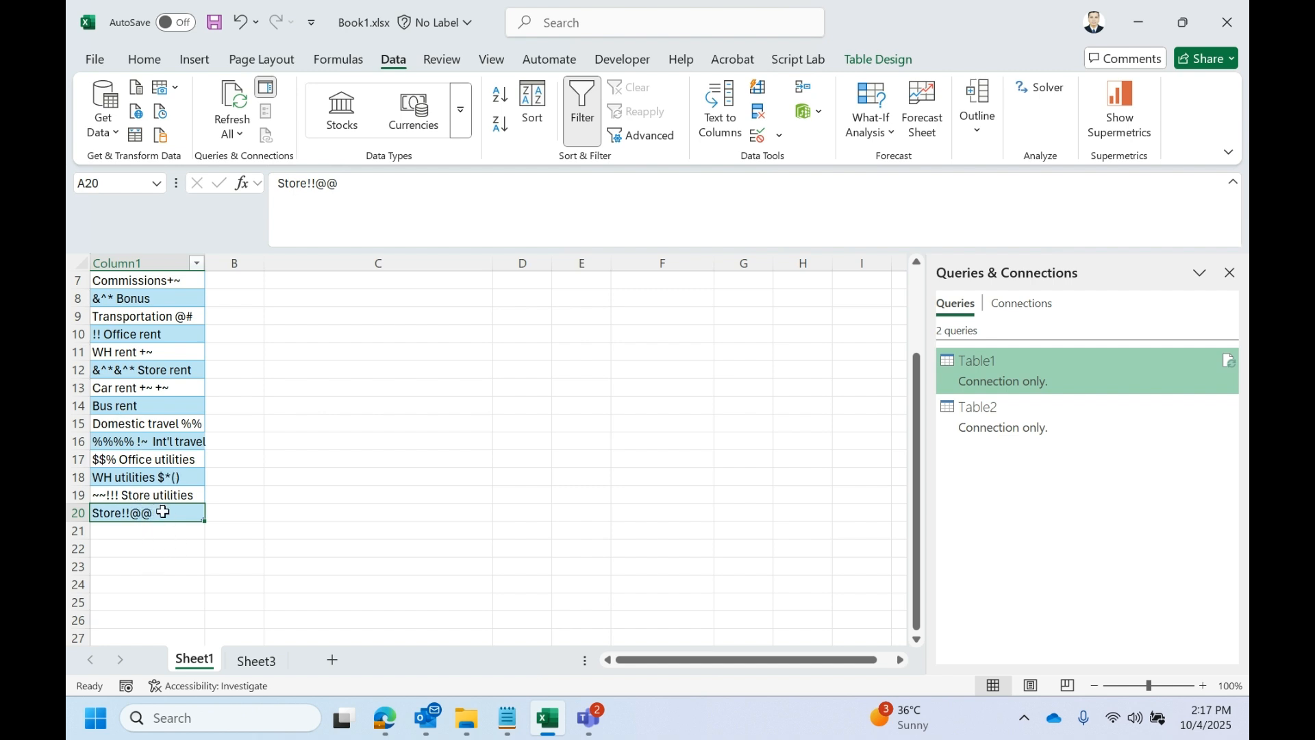
scroll(161, 541, up, 2)
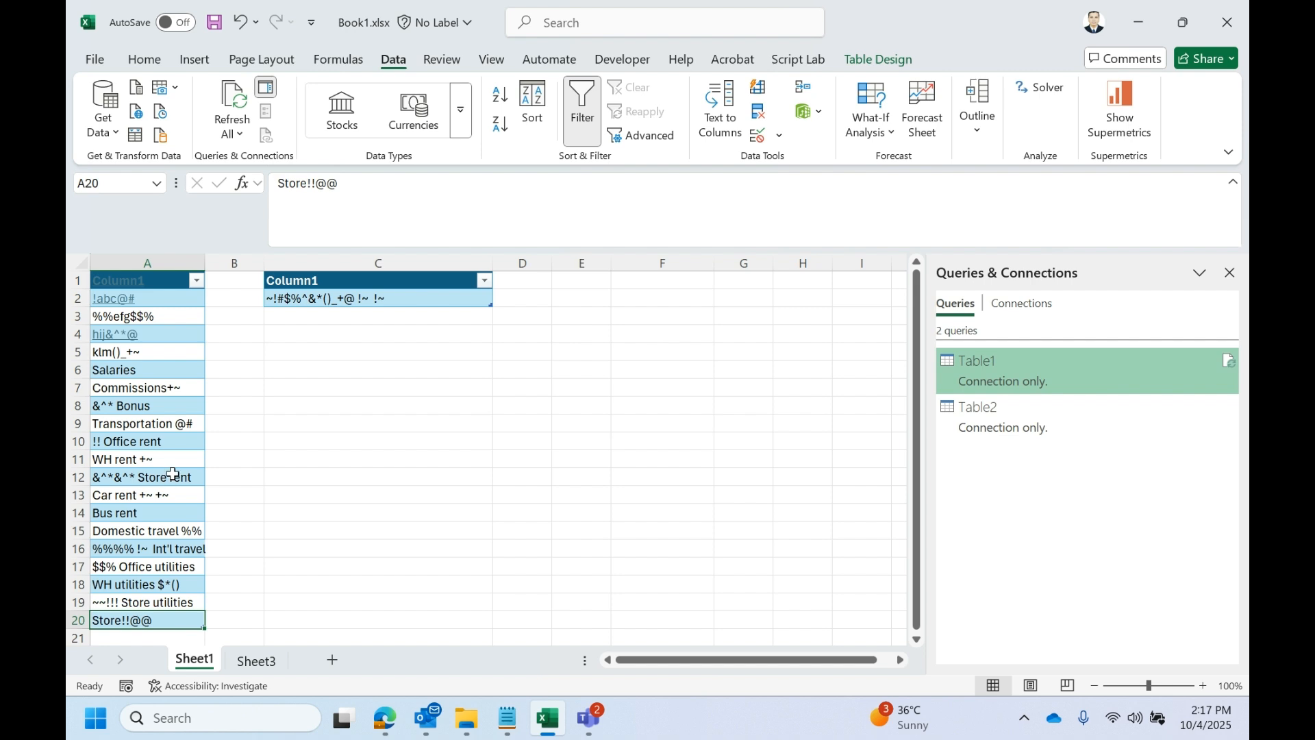
click(394, 301)
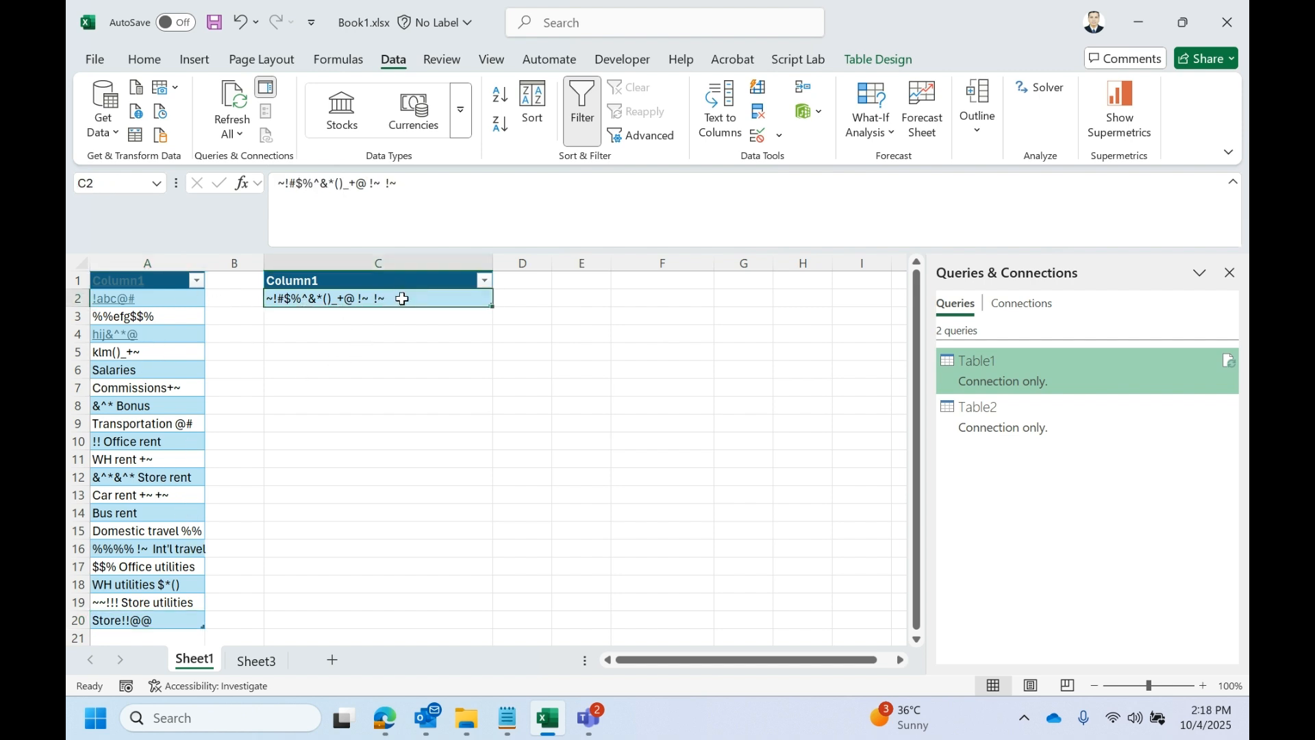
double_click(403, 298)
drag(402, 297, 226, 296)
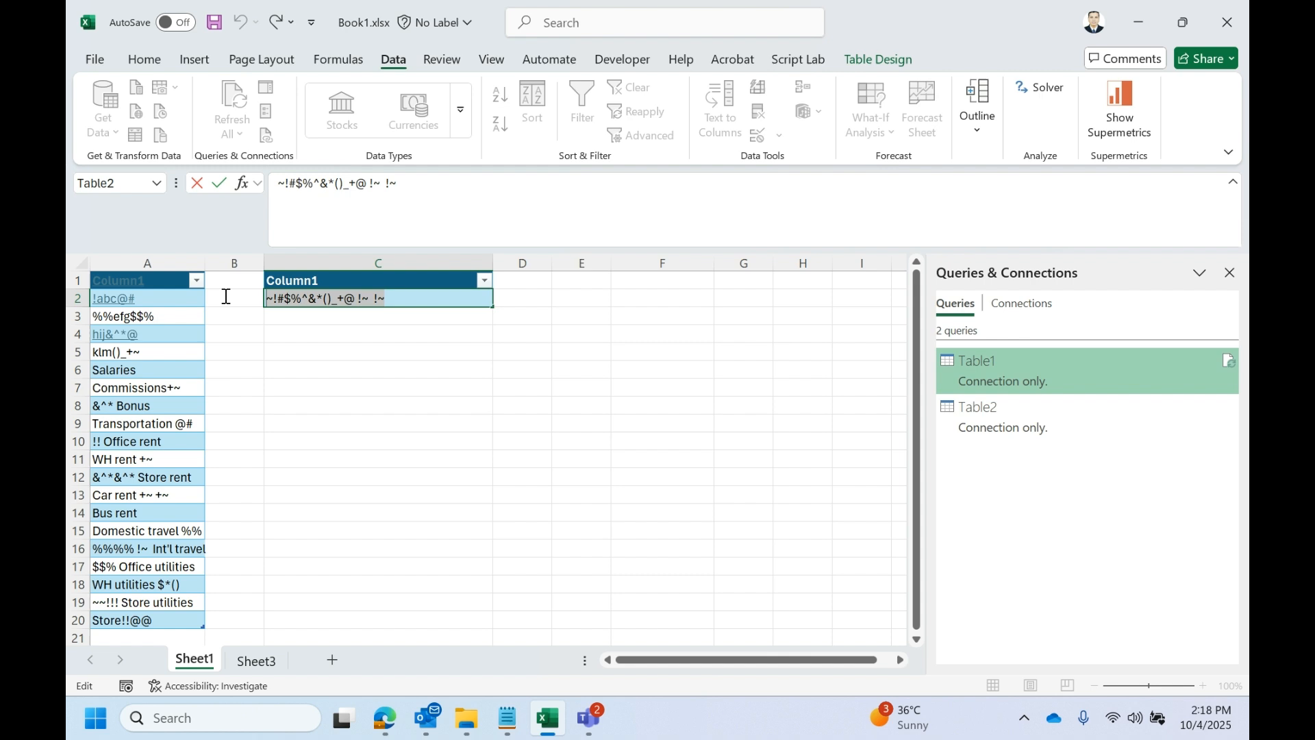
click(388, 295)
drag(379, 298, 229, 302)
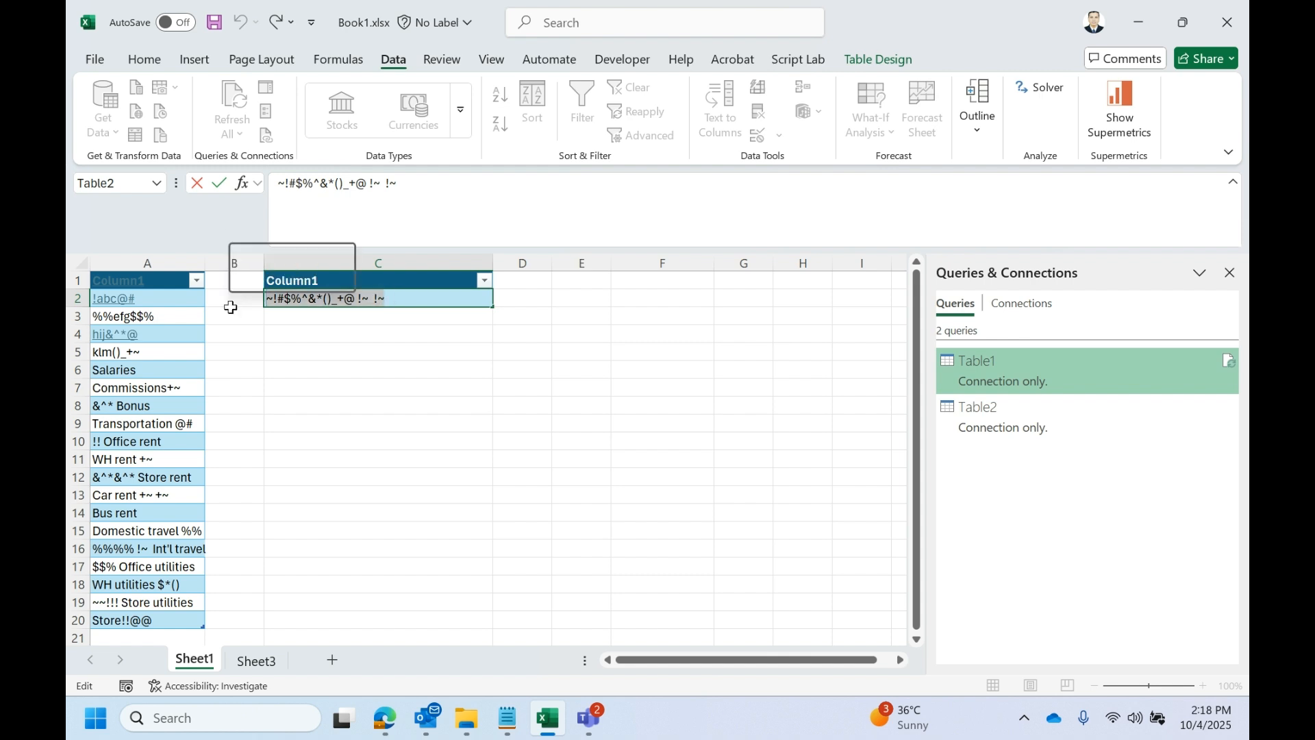
click(491, 370)
click(373, 297)
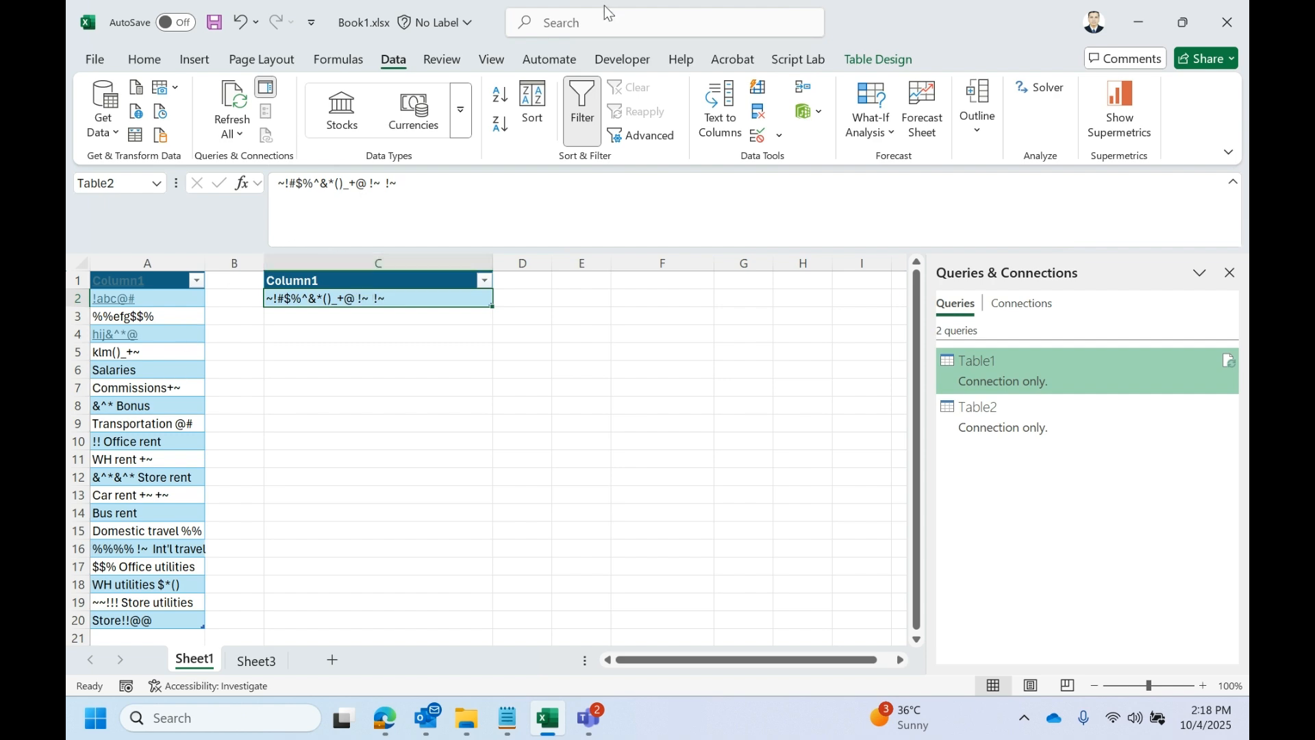
drag(605, 11, 593, 183)
double_click(865, 186)
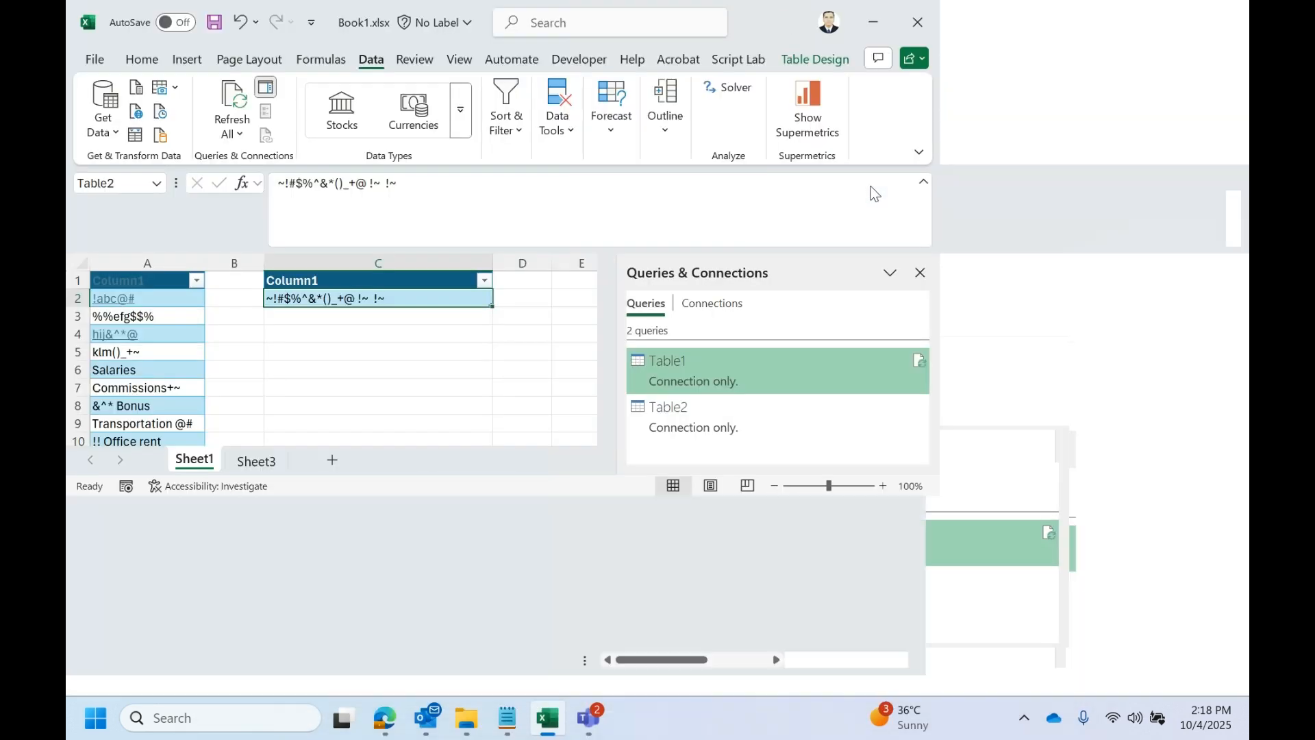
double_click(420, 298)
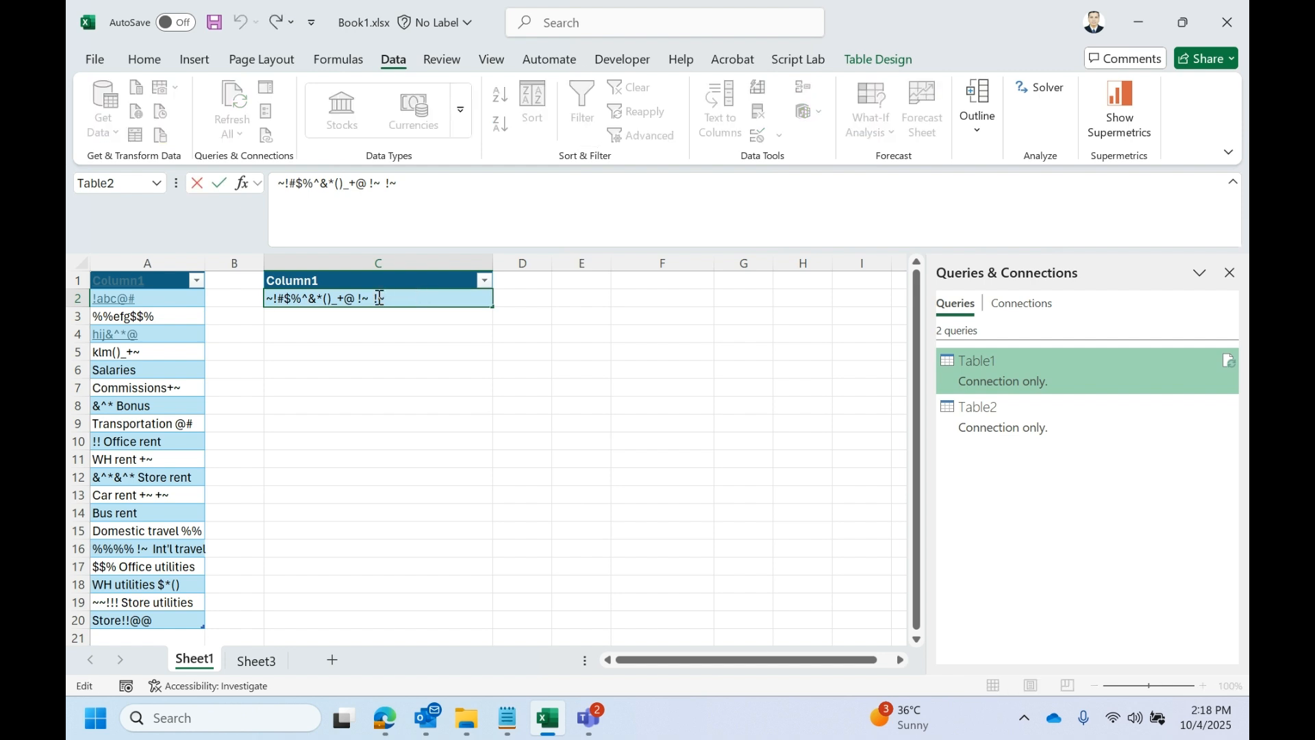
drag(383, 298, 229, 307)
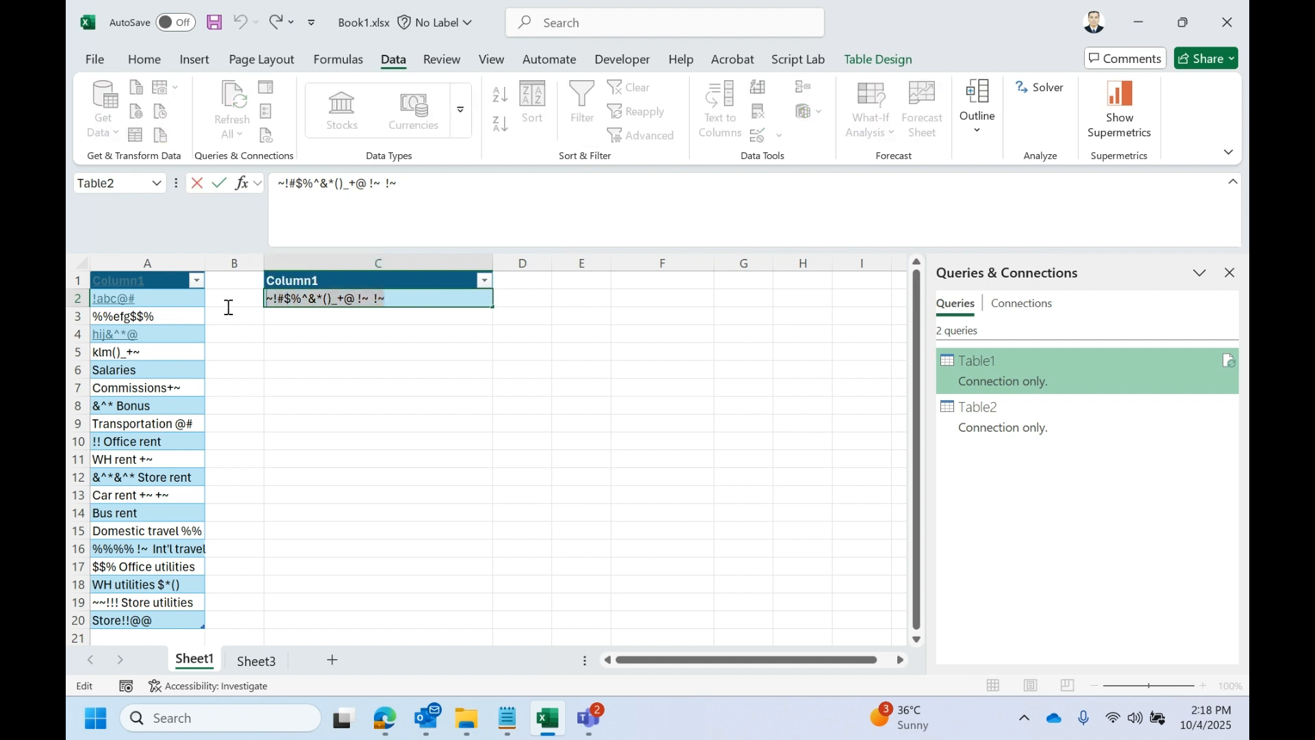
drag(411, 297, 264, 305)
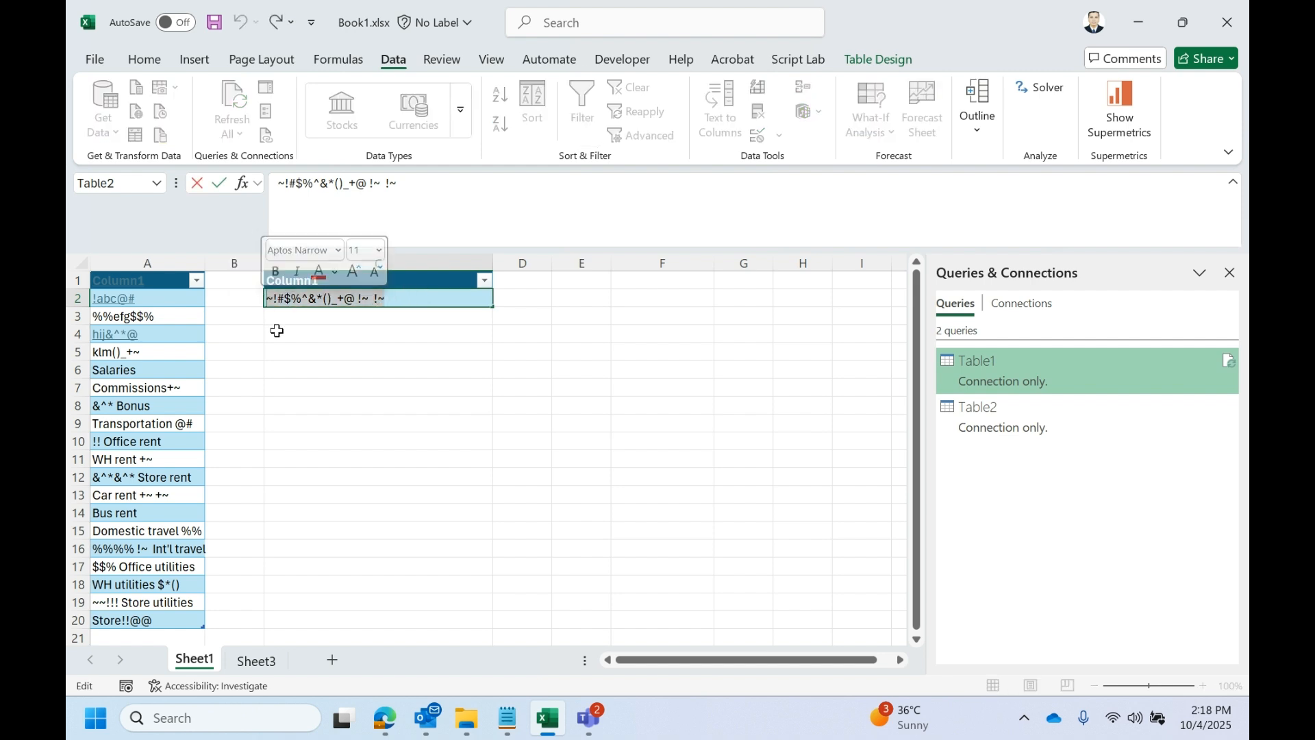
click(612, 387)
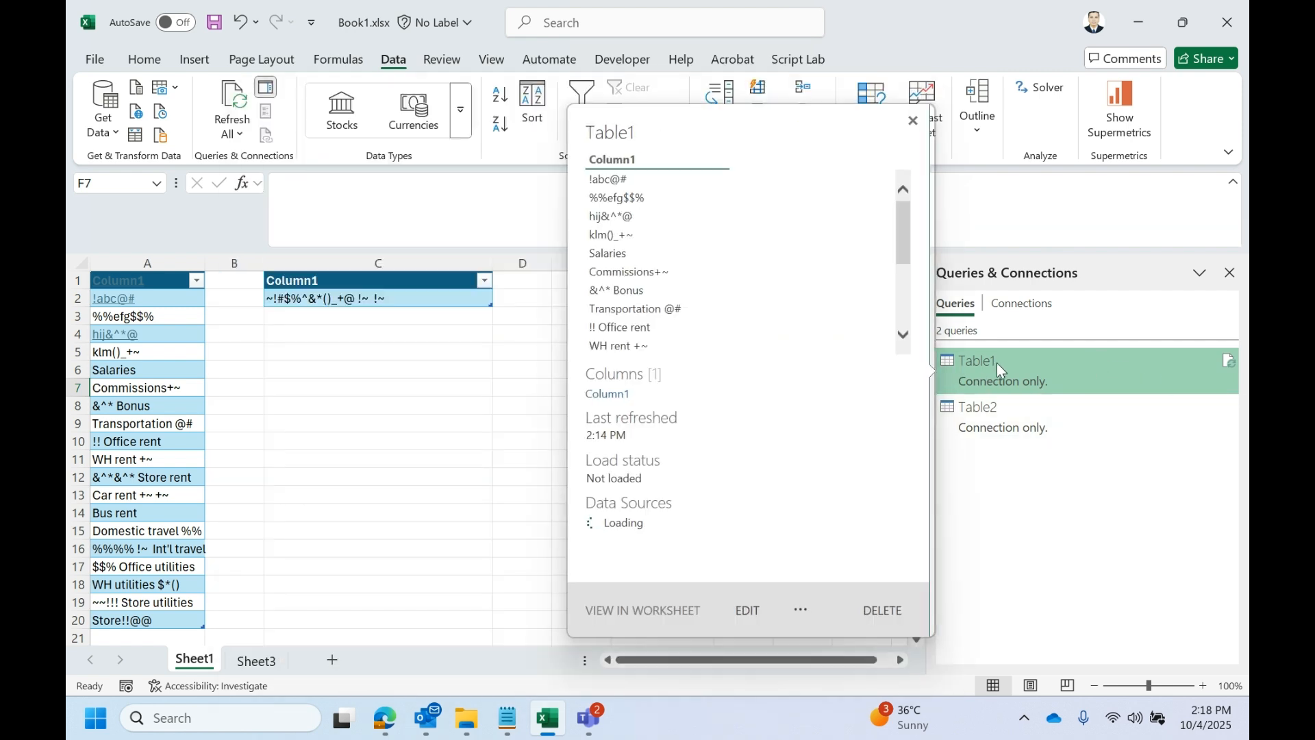
- Reopen the Power Query Editor from the Table1 query and display the Table2 query
double_click(999, 370)
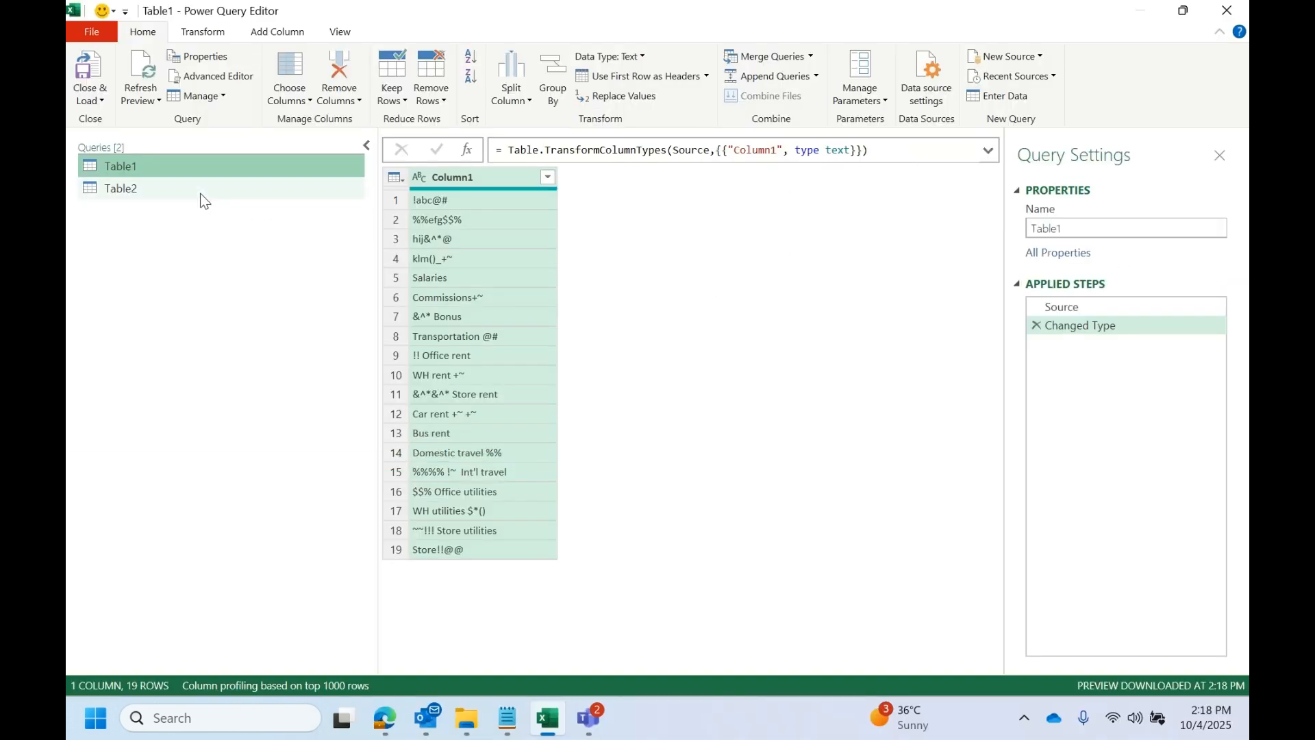
click(200, 193)
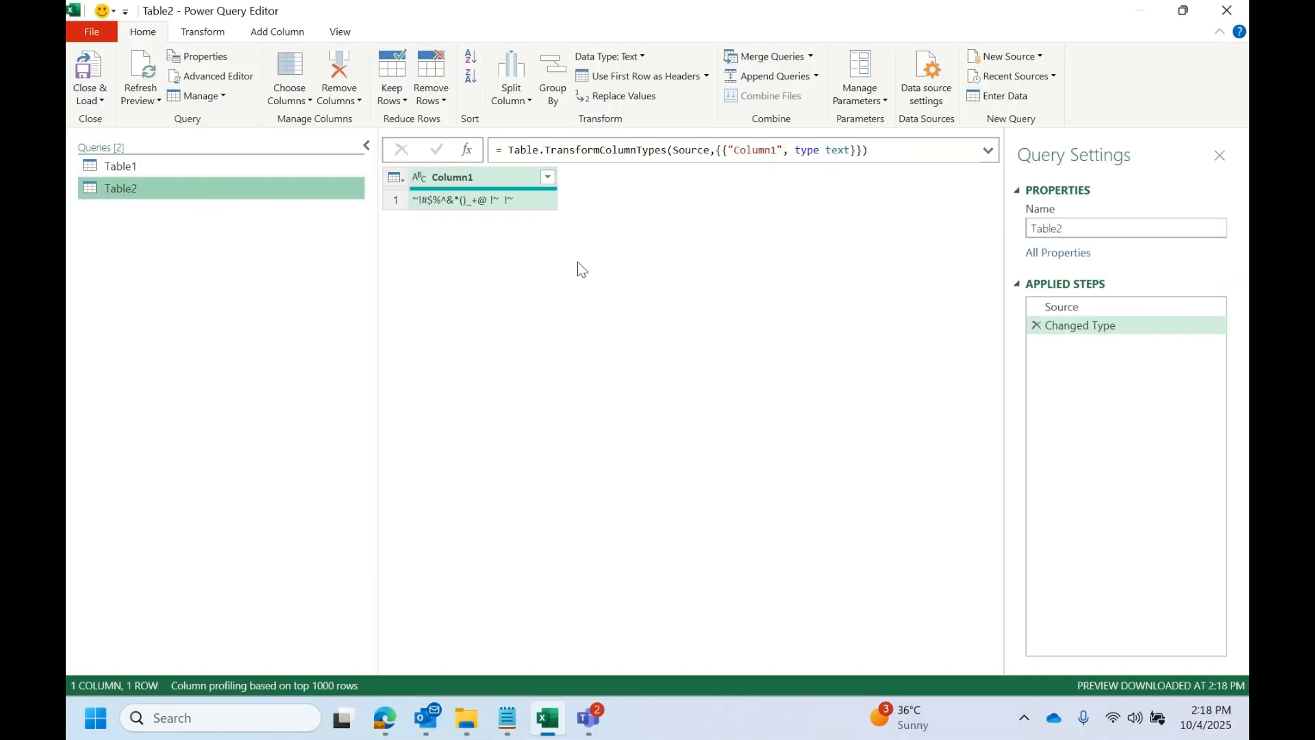
click(983, 153)
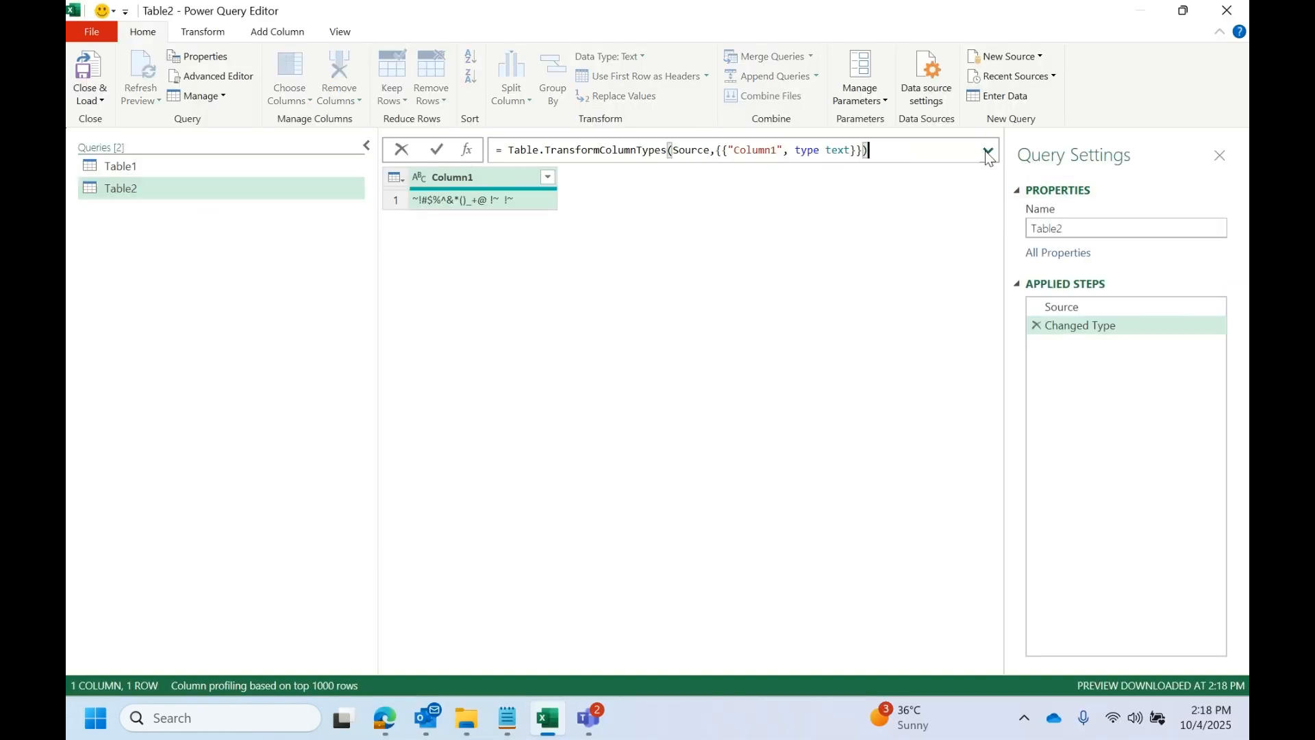
- Compare the Source and Changed Type steps of the Table2 query and delete the Changed Type step
click(1071, 304)
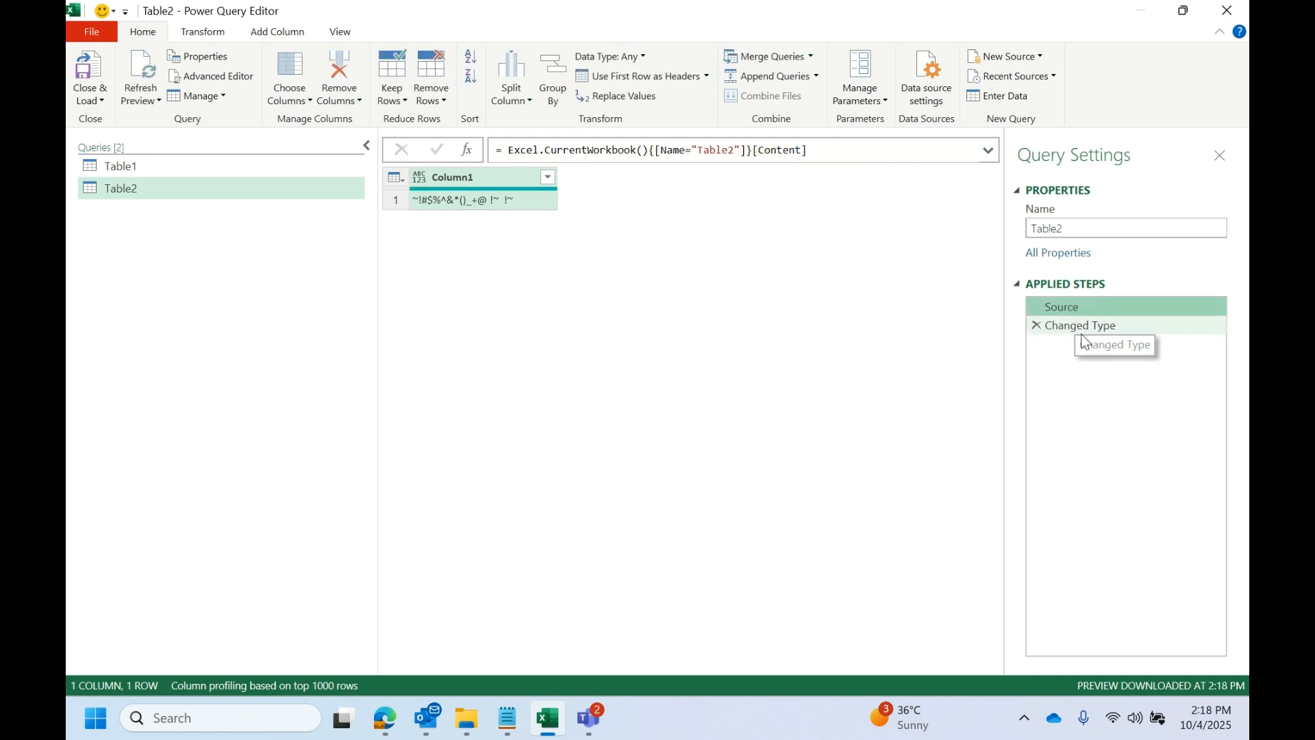
click(1082, 333)
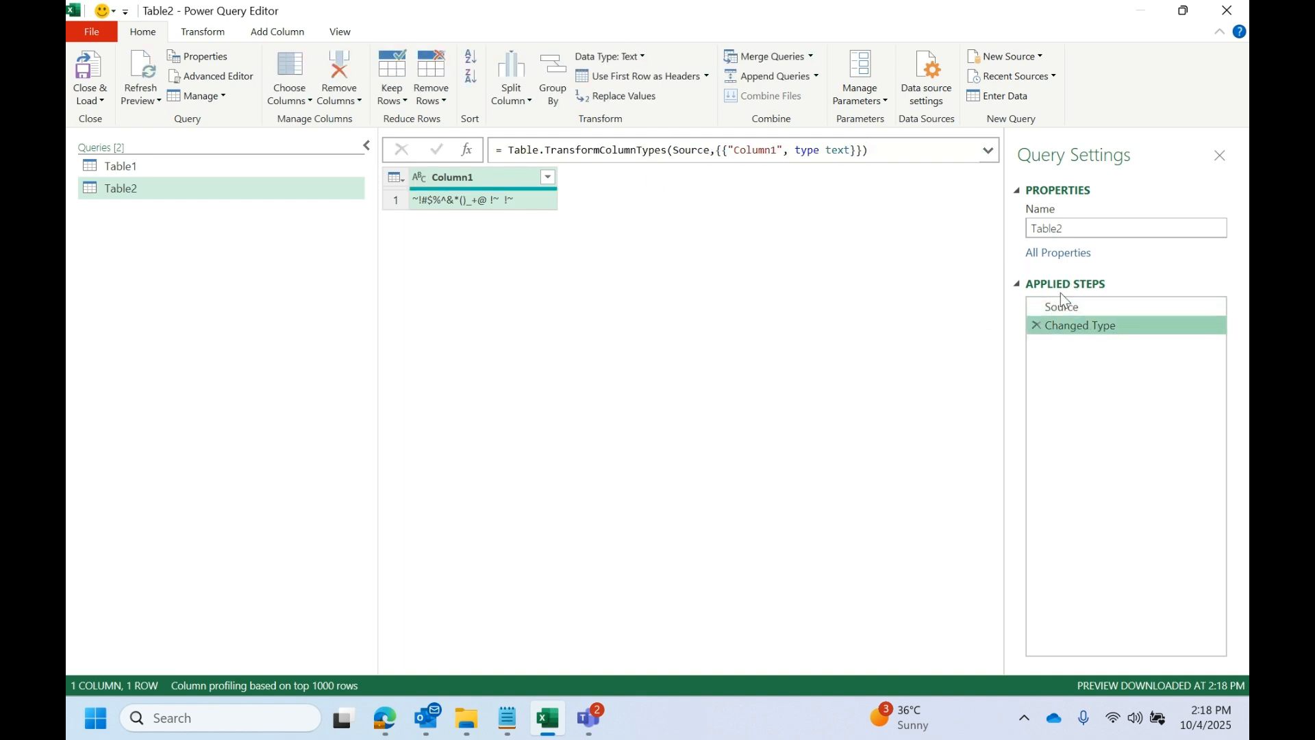
click(1074, 309)
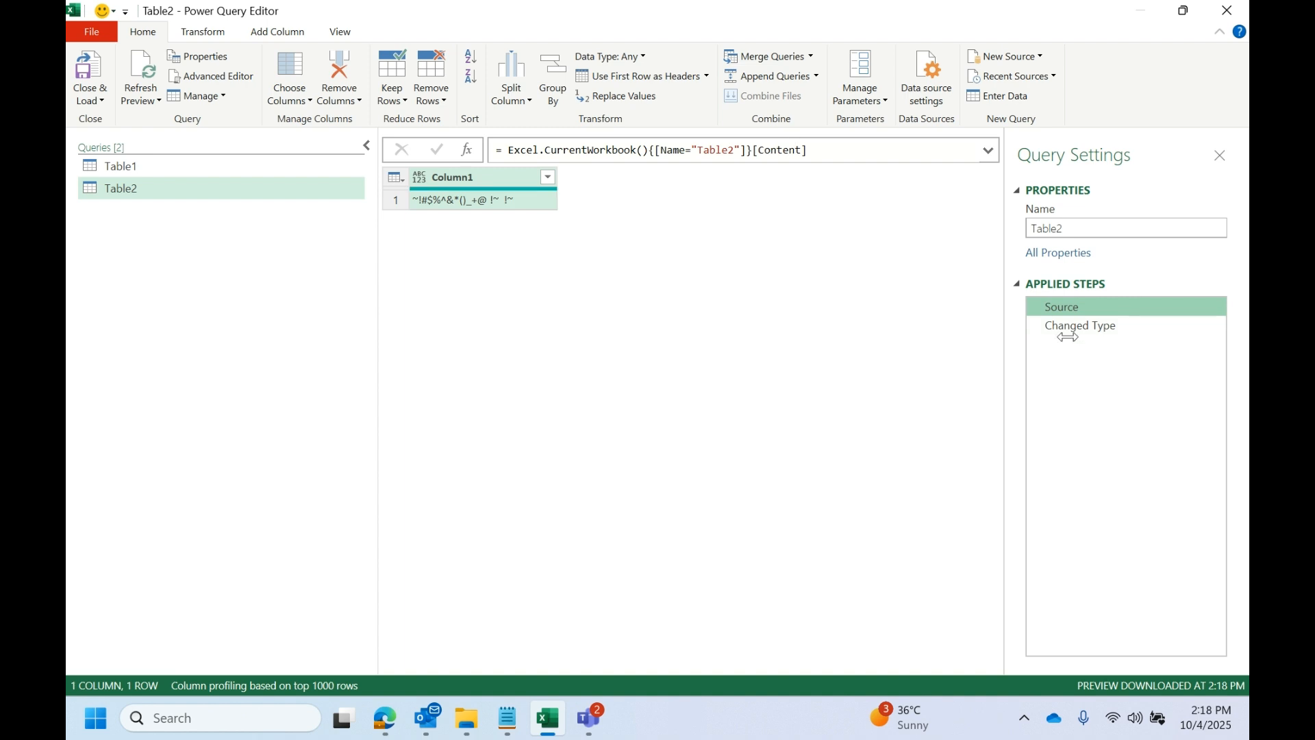
click(1150, 326)
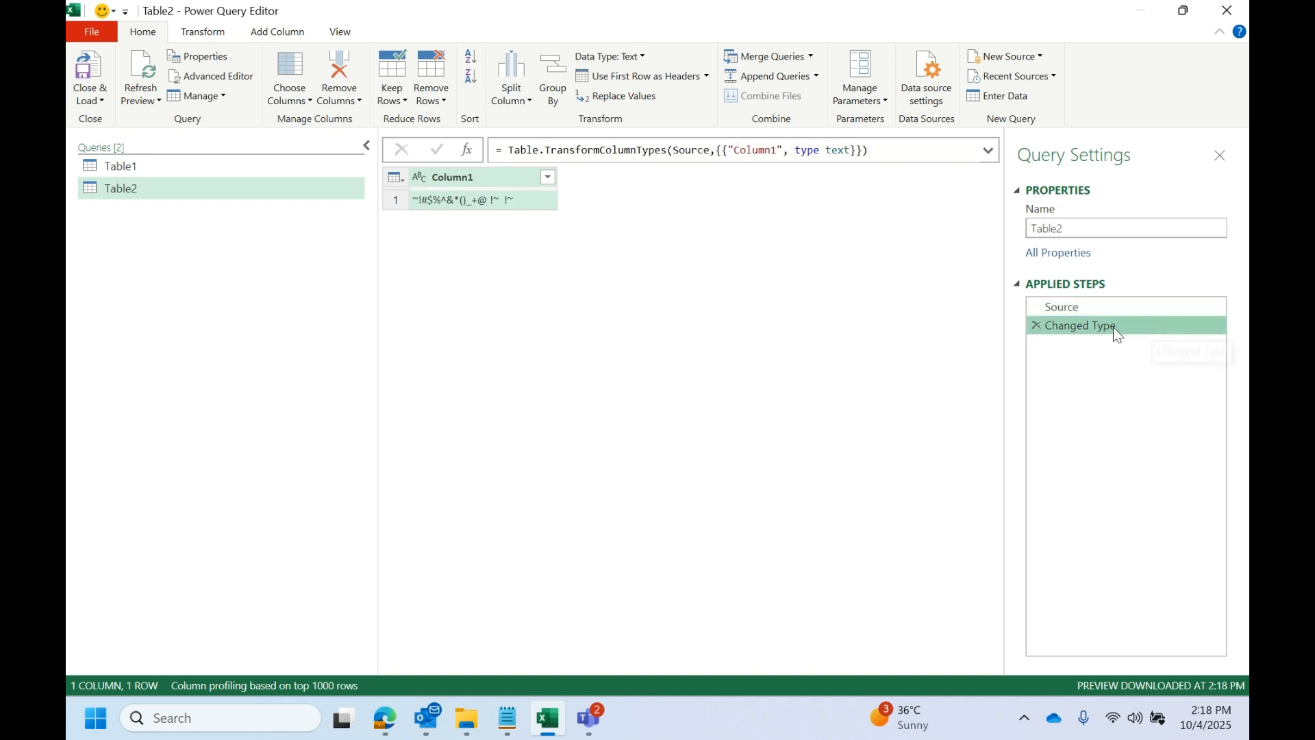
click(1037, 326)
- Drill down into the special-character cell of Column1 in Table2 and check the extracted text string
click(501, 203)
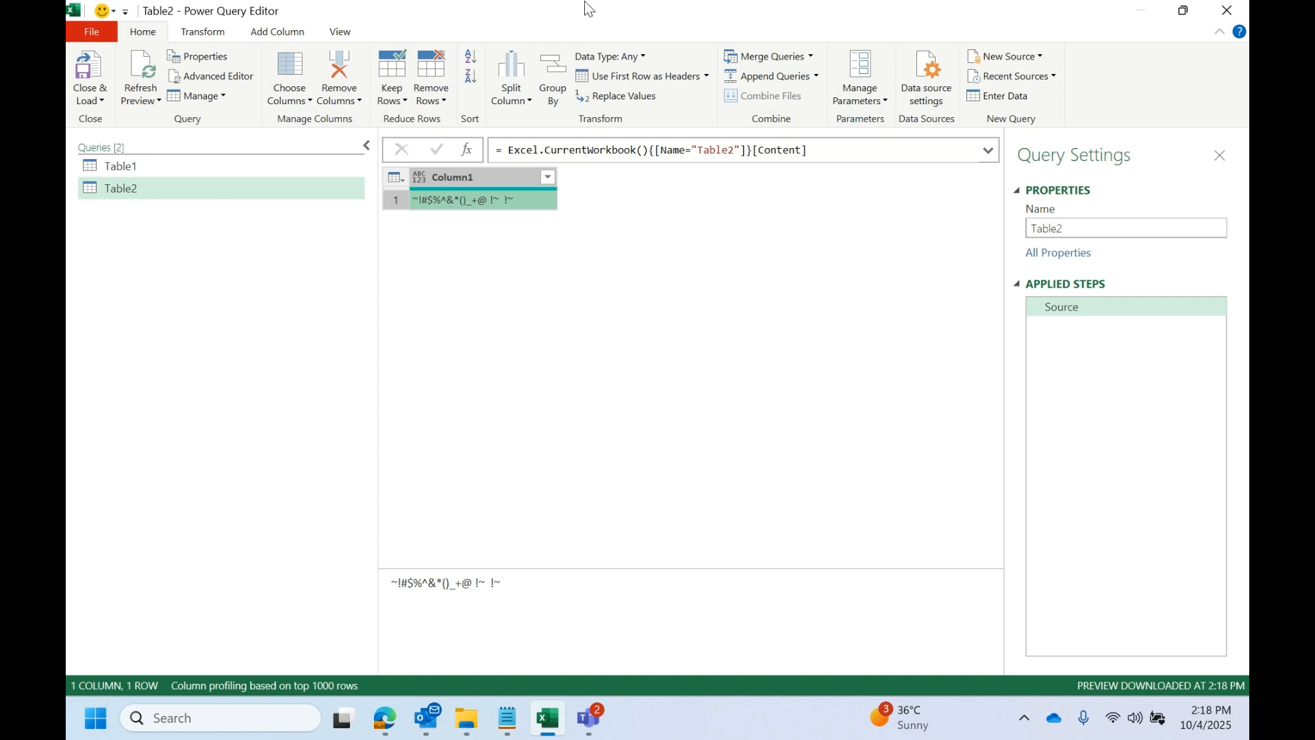
right_click(517, 202)
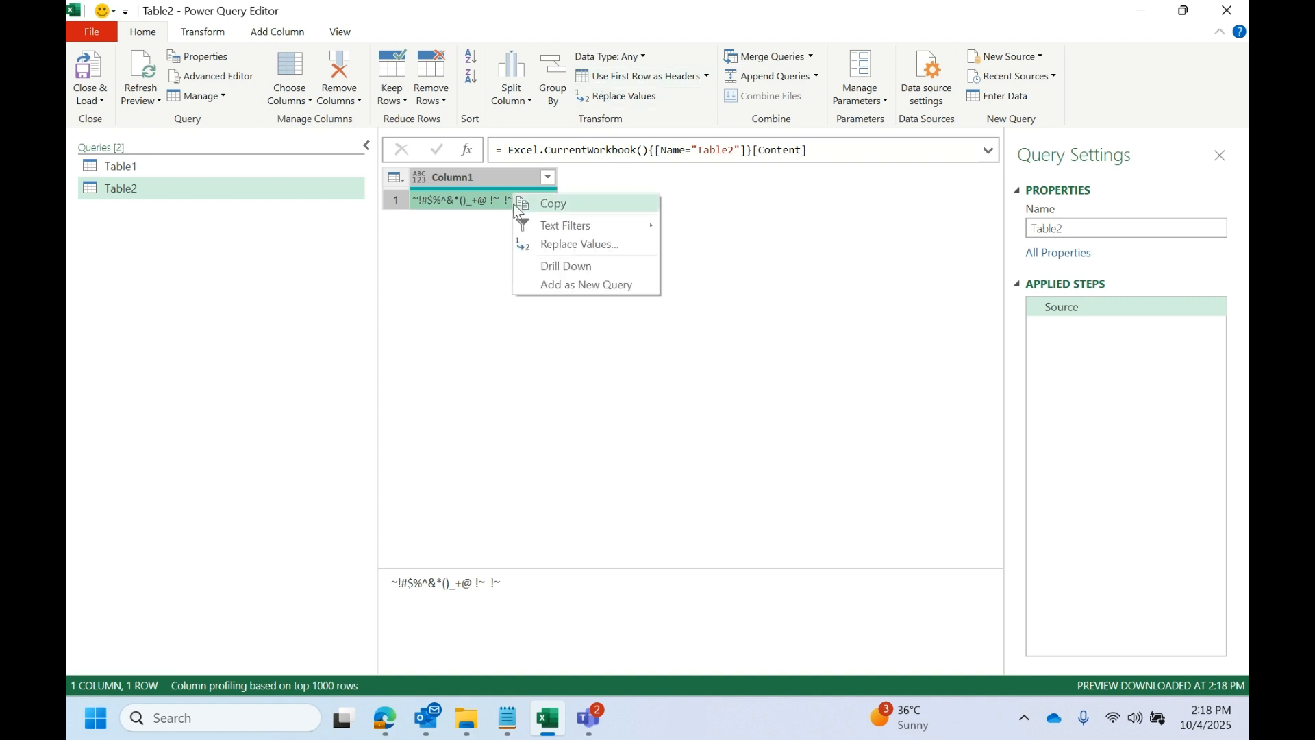
click(552, 265)
drag(515, 180, 322, 184)
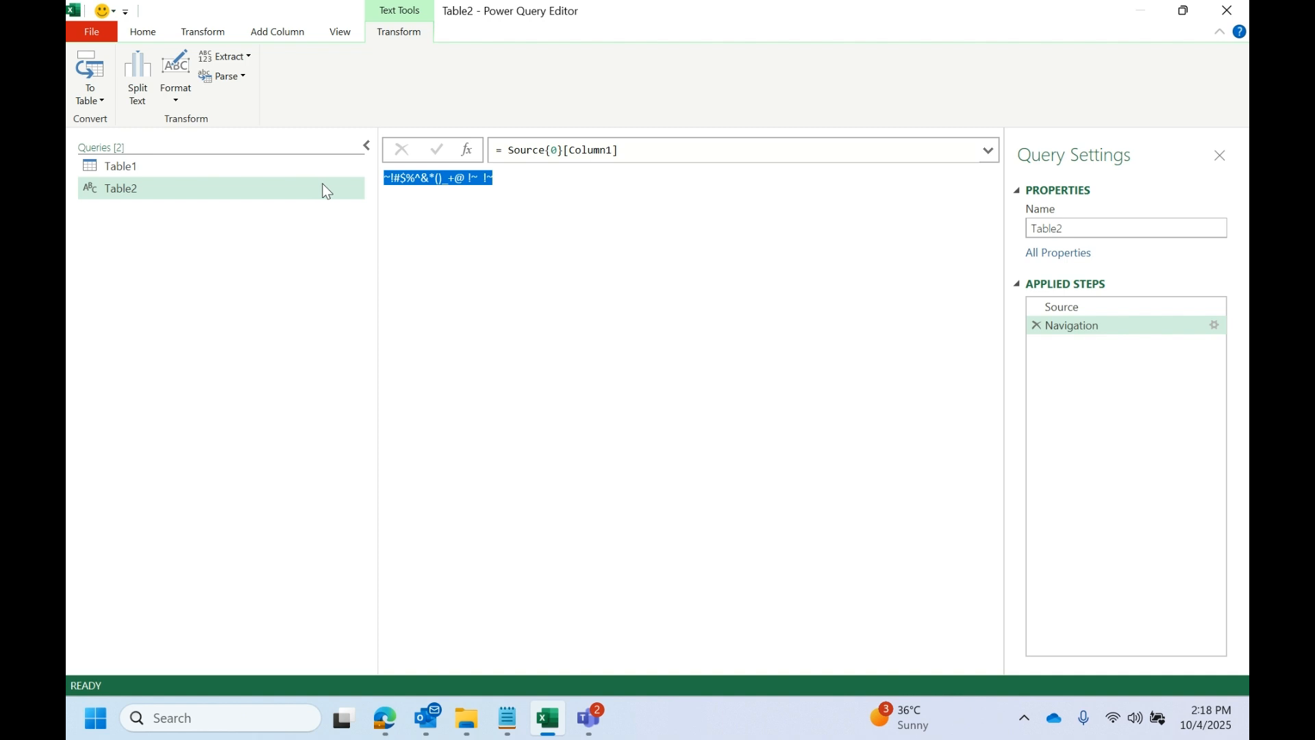
click(581, 219)
drag(524, 188, 217, 196)
- Delete Table2's Navigation step and append its {0}[Column1] reference to the end of the Source step's formula
click(1062, 306)
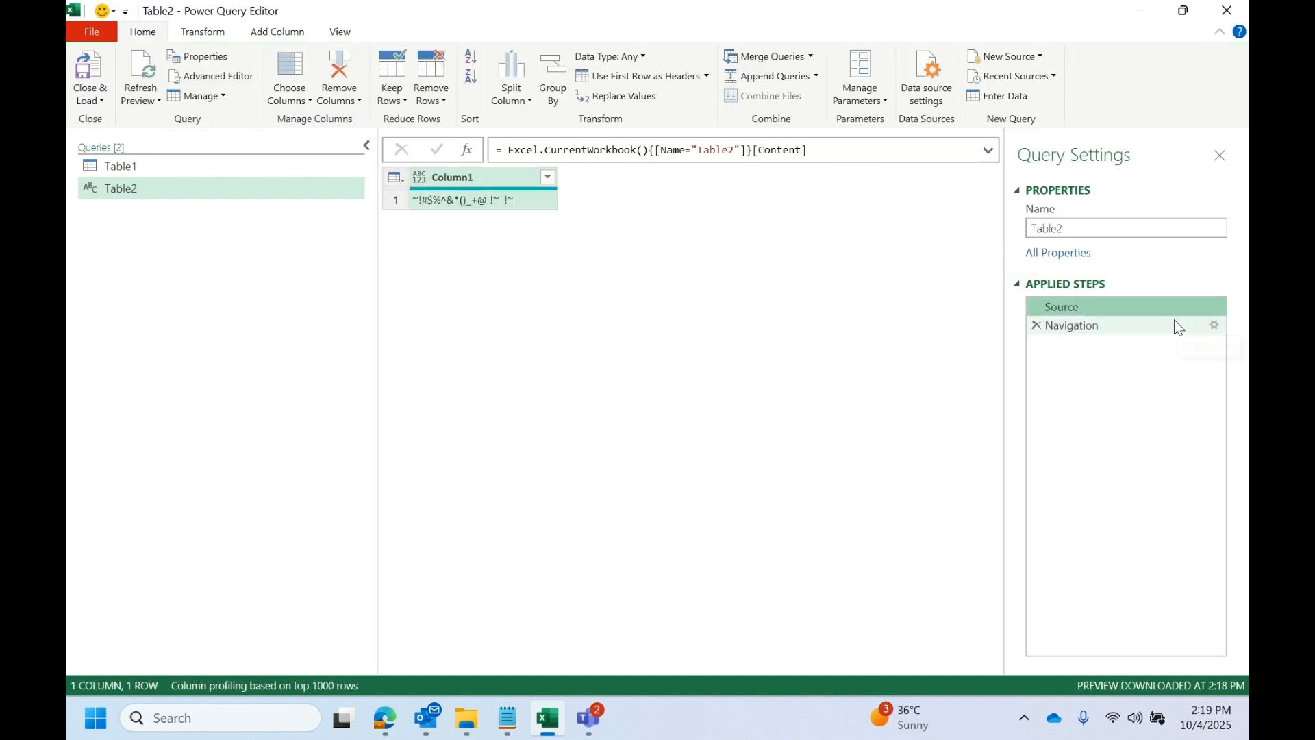
click(1116, 326)
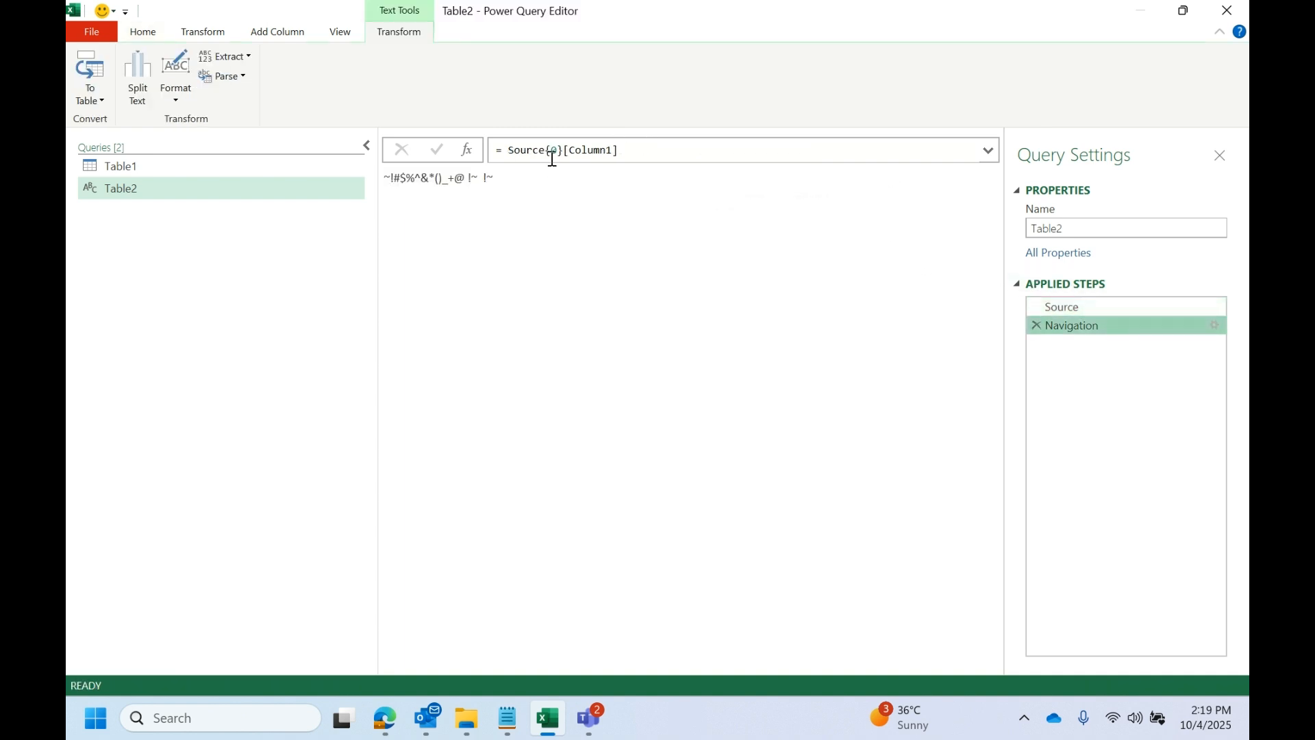
drag(548, 151, 619, 150)
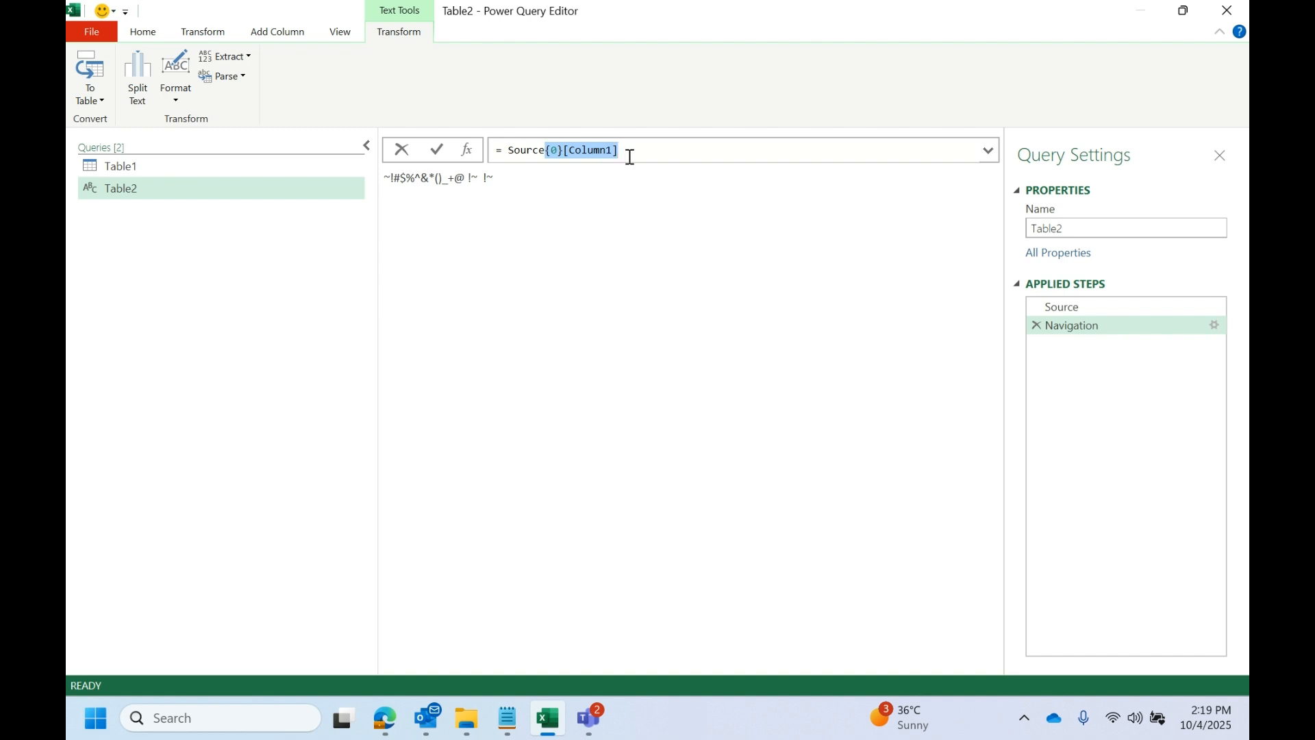
click(1037, 326)
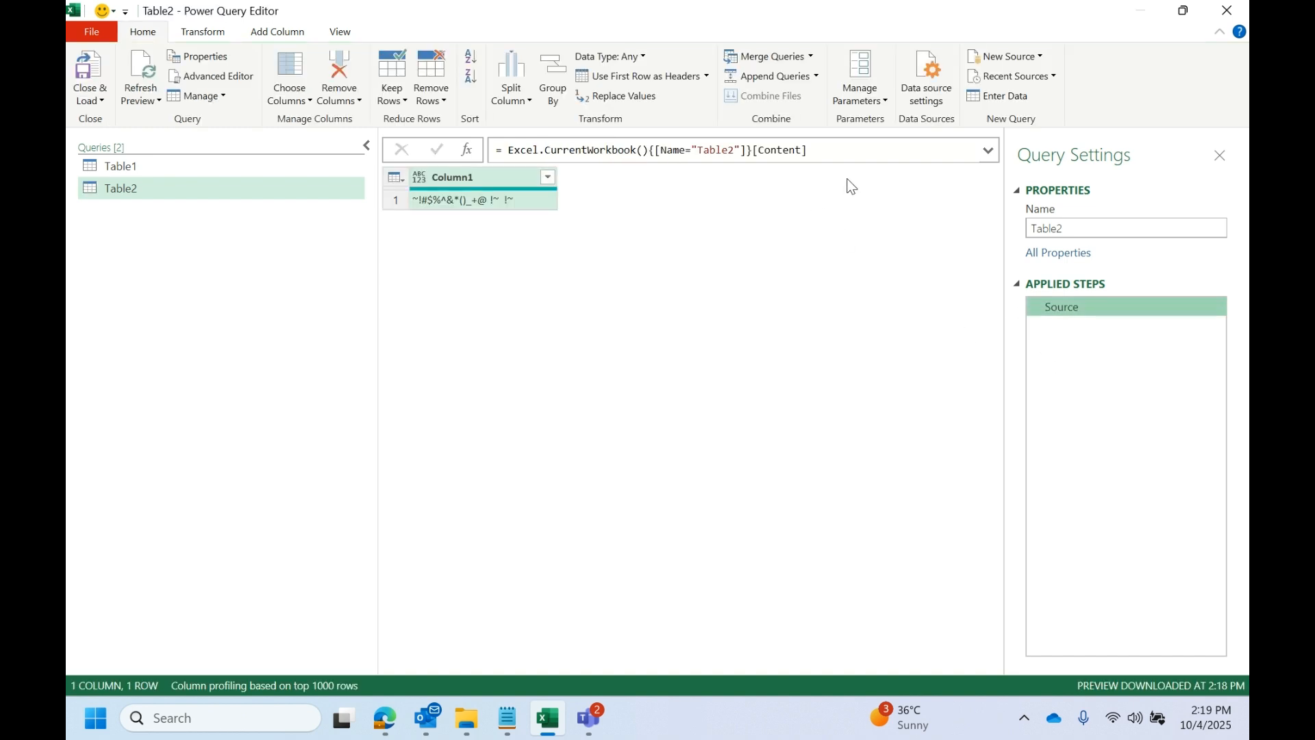
click(839, 147)
text({0}[Column1])
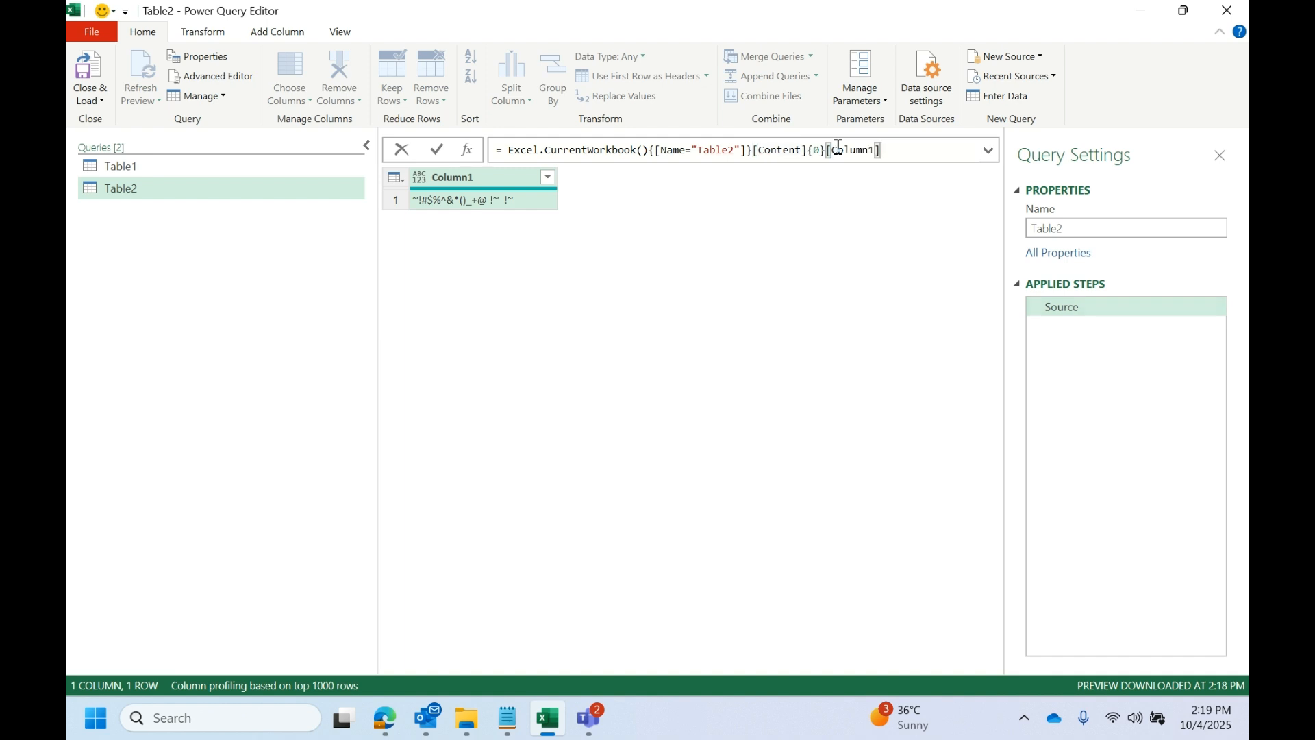
key(Return)
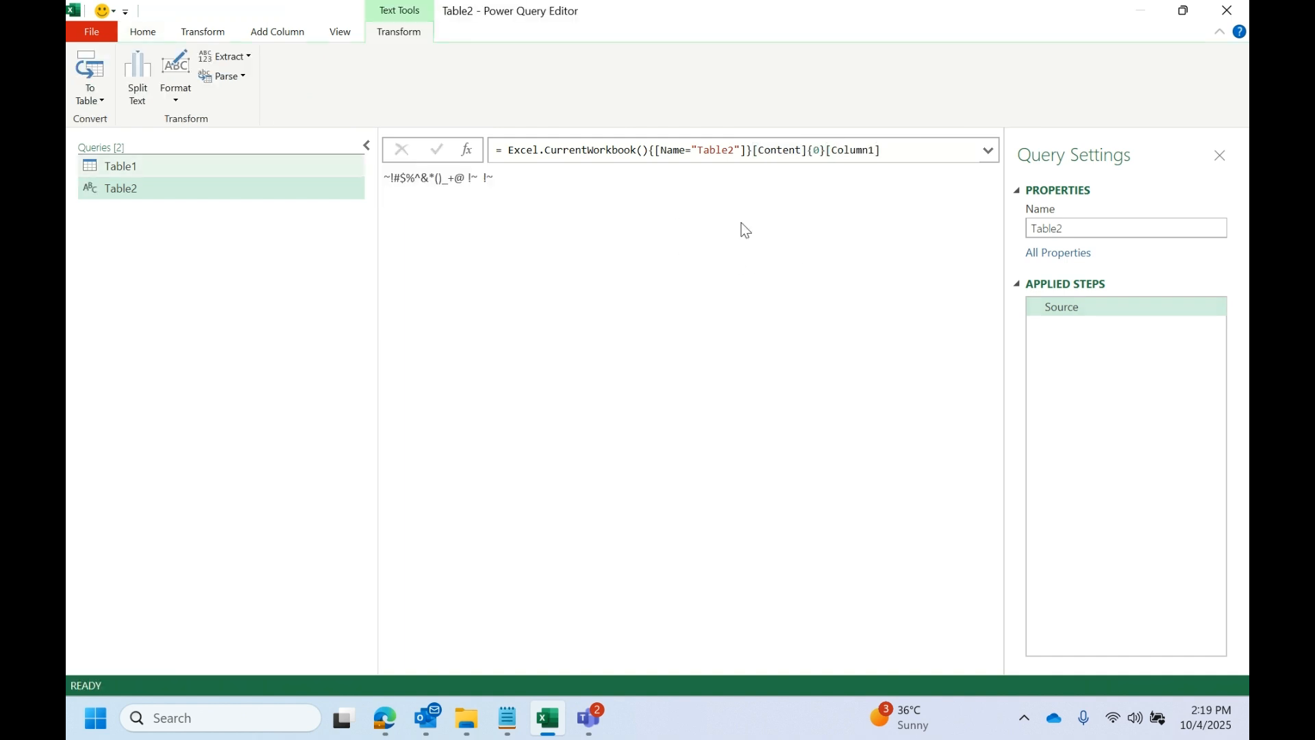
- Examine the {0} row index in Table2's Source formula and the text string it returns
double_click(814, 150)
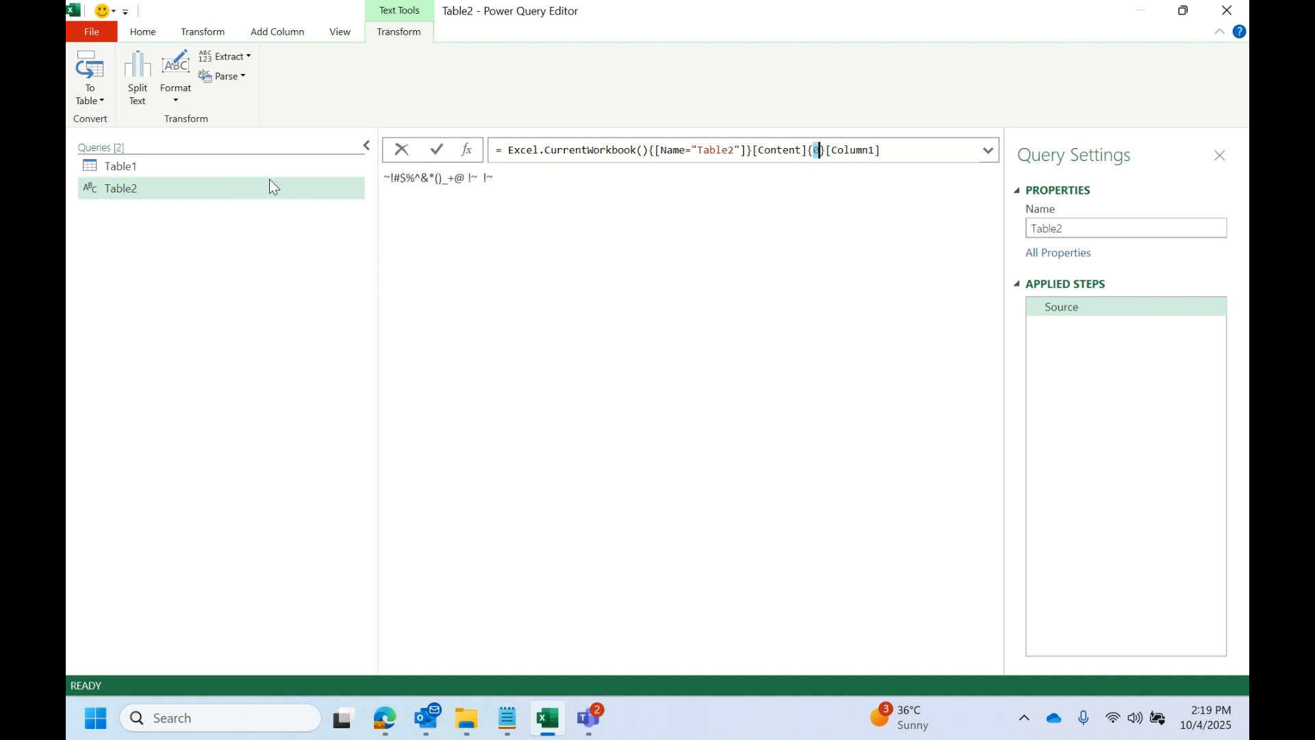
click(901, 240)
drag(519, 180, 369, 192)
click(536, 200)
drag(528, 197, 391, 194)
drag(604, 199, 408, 196)
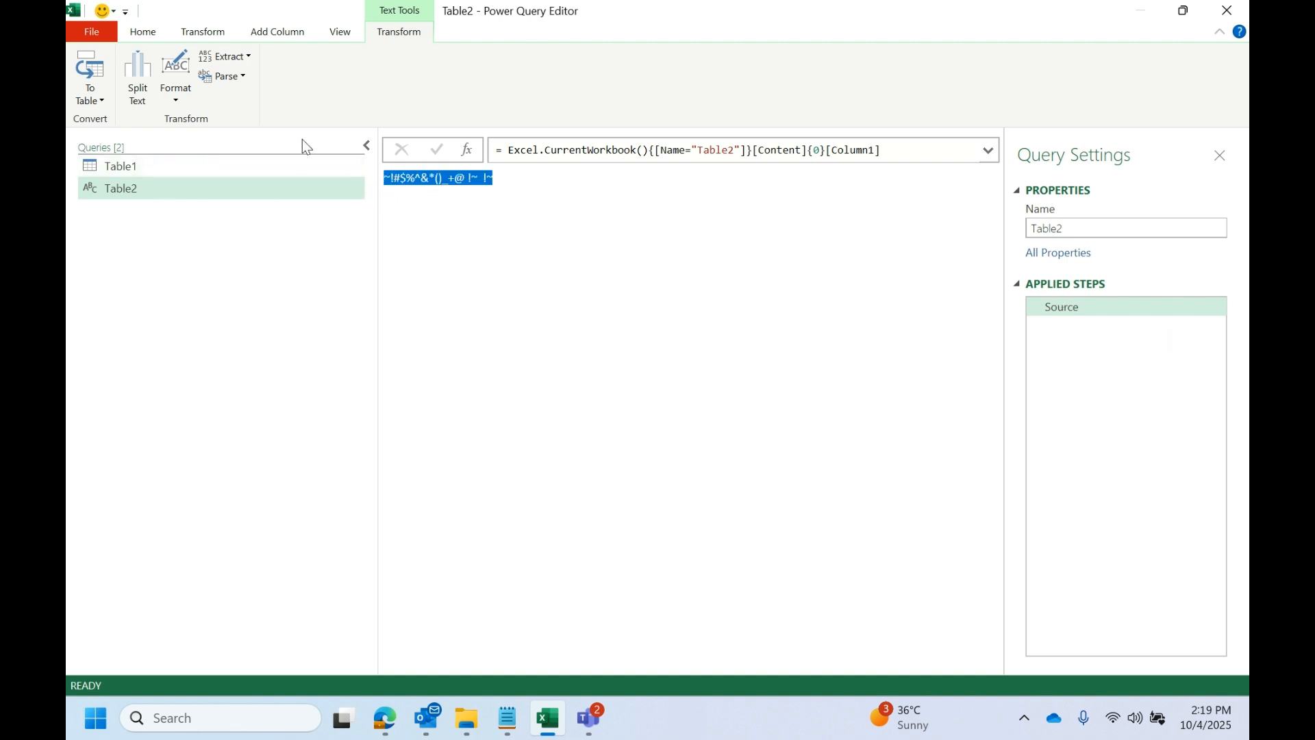
drag(543, 199, 336, 198)
- Add a custom column named Custom to Table1 with the formula = Table2, and widen the new column
click(139, 168)
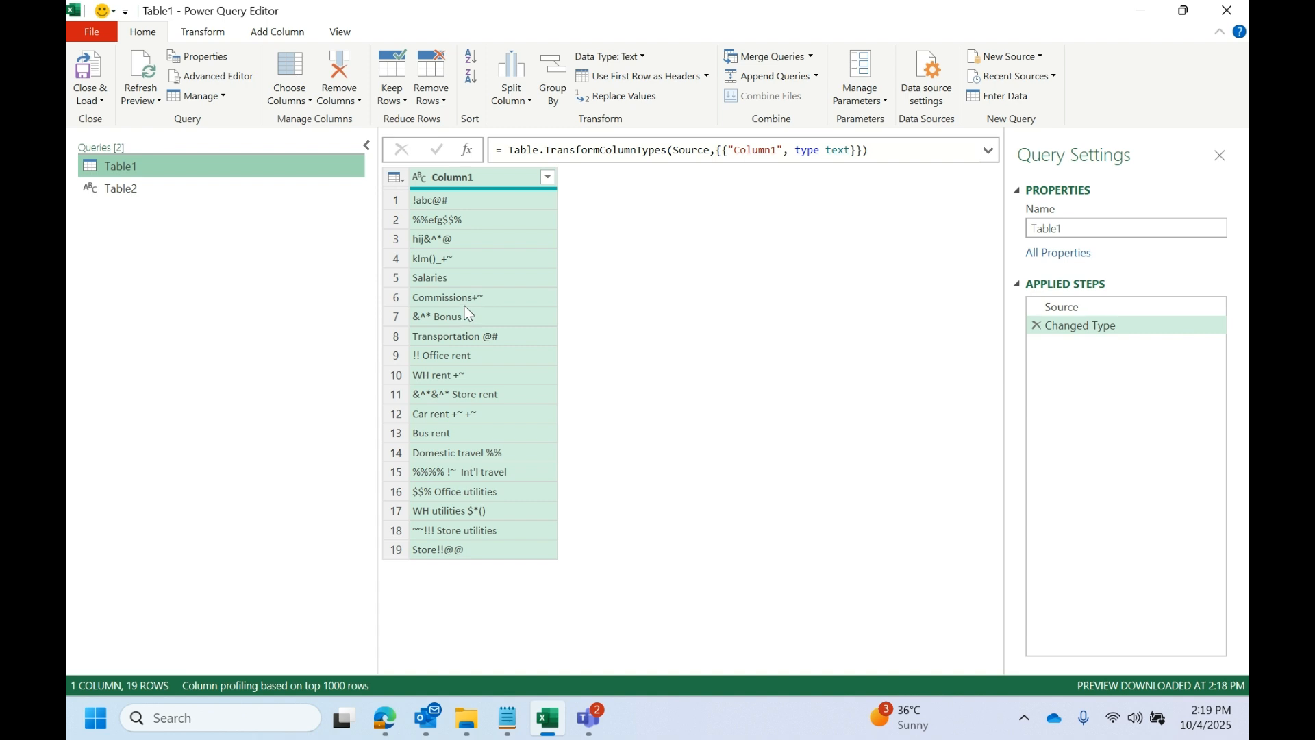
click(268, 32)
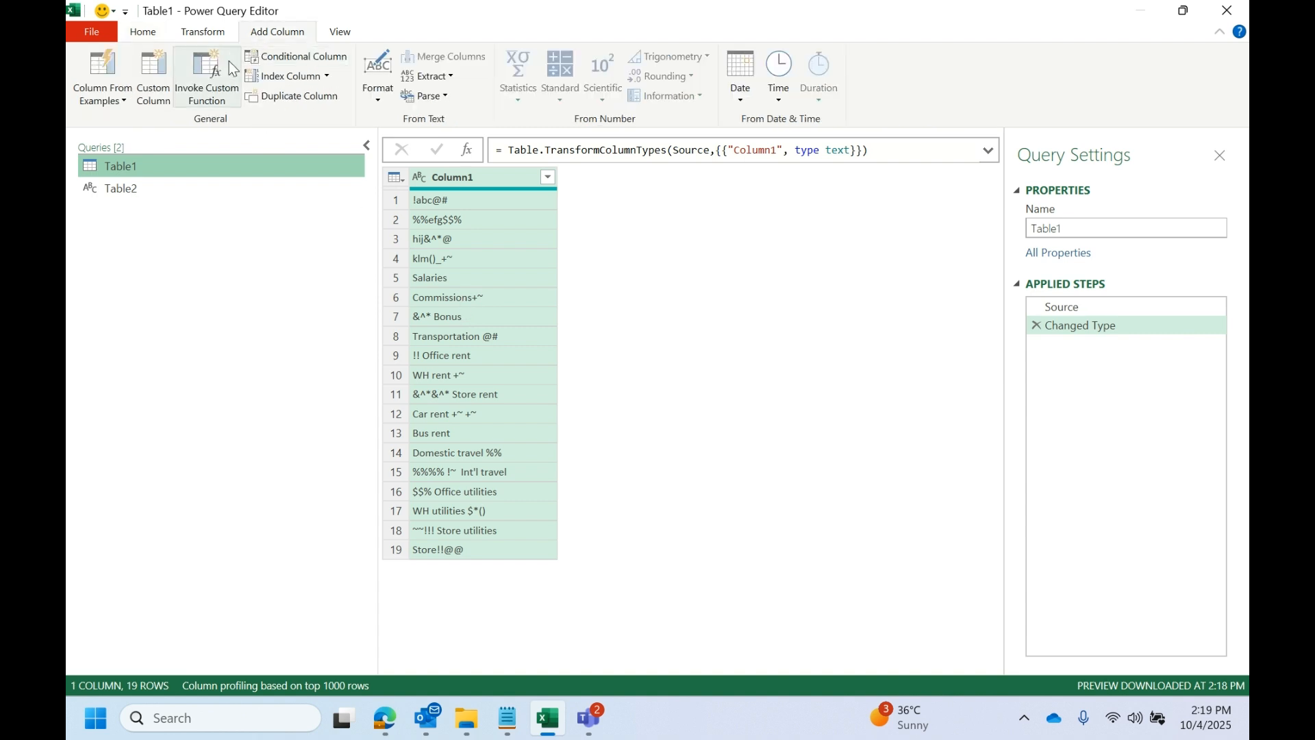
click(153, 76)
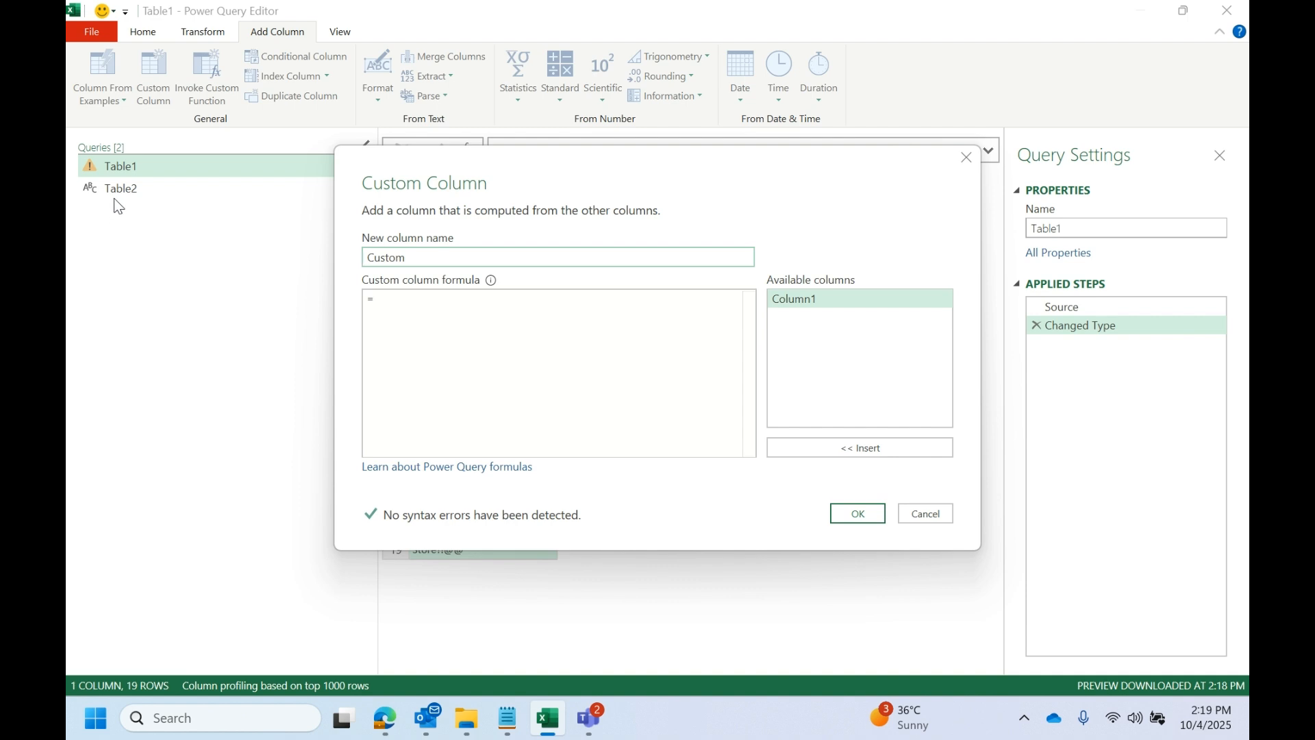
click(455, 298)
text(t)
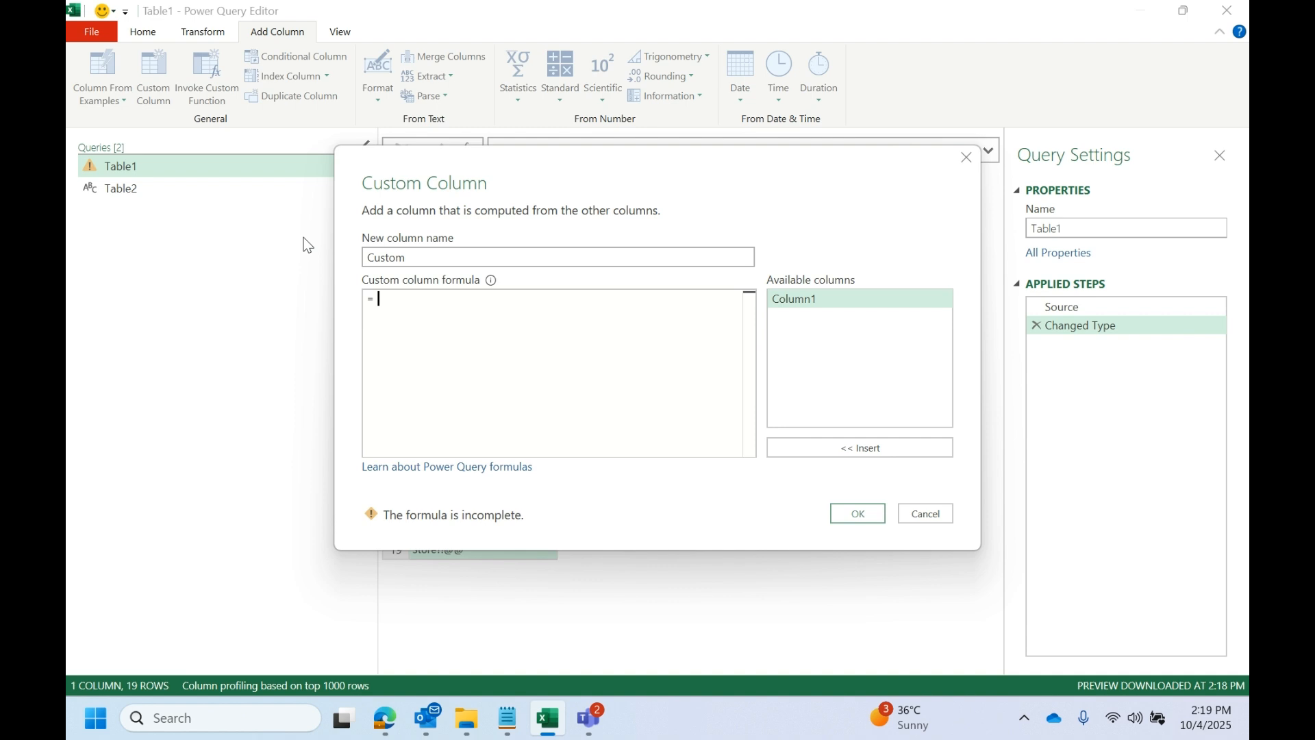
text(able2)
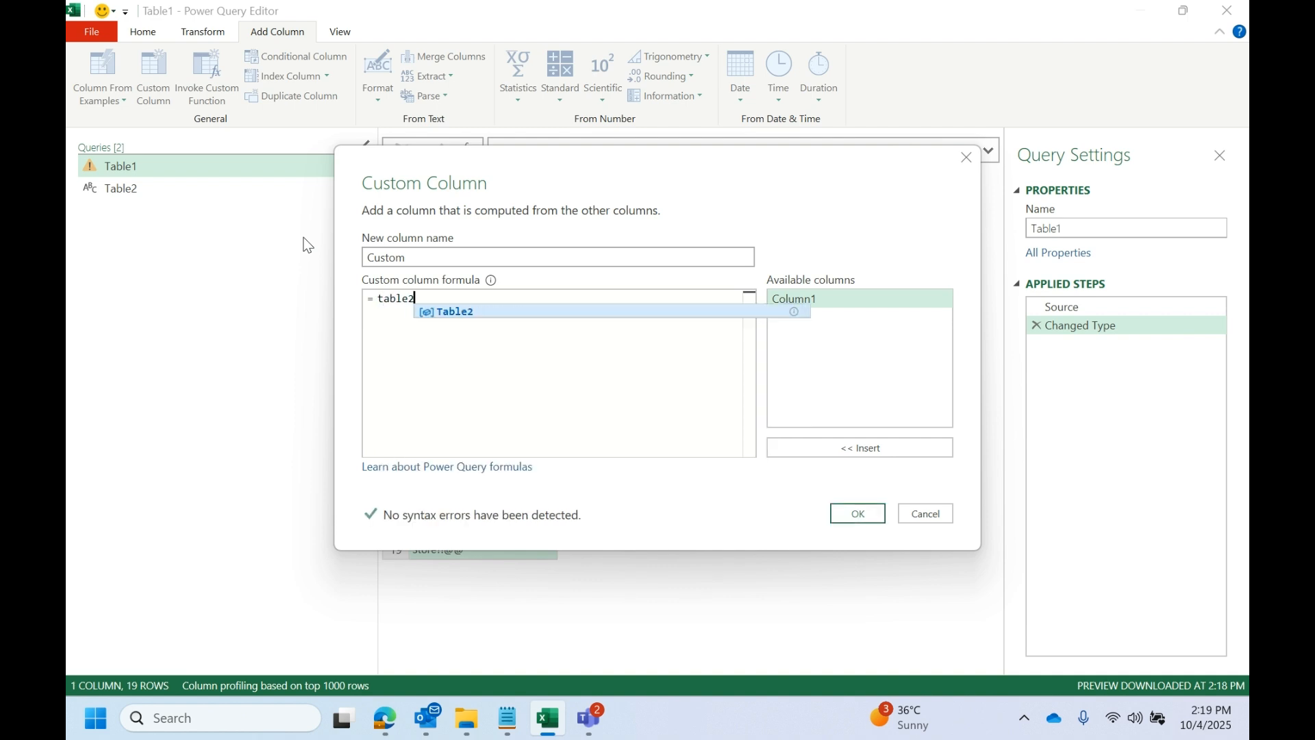
click(438, 307)
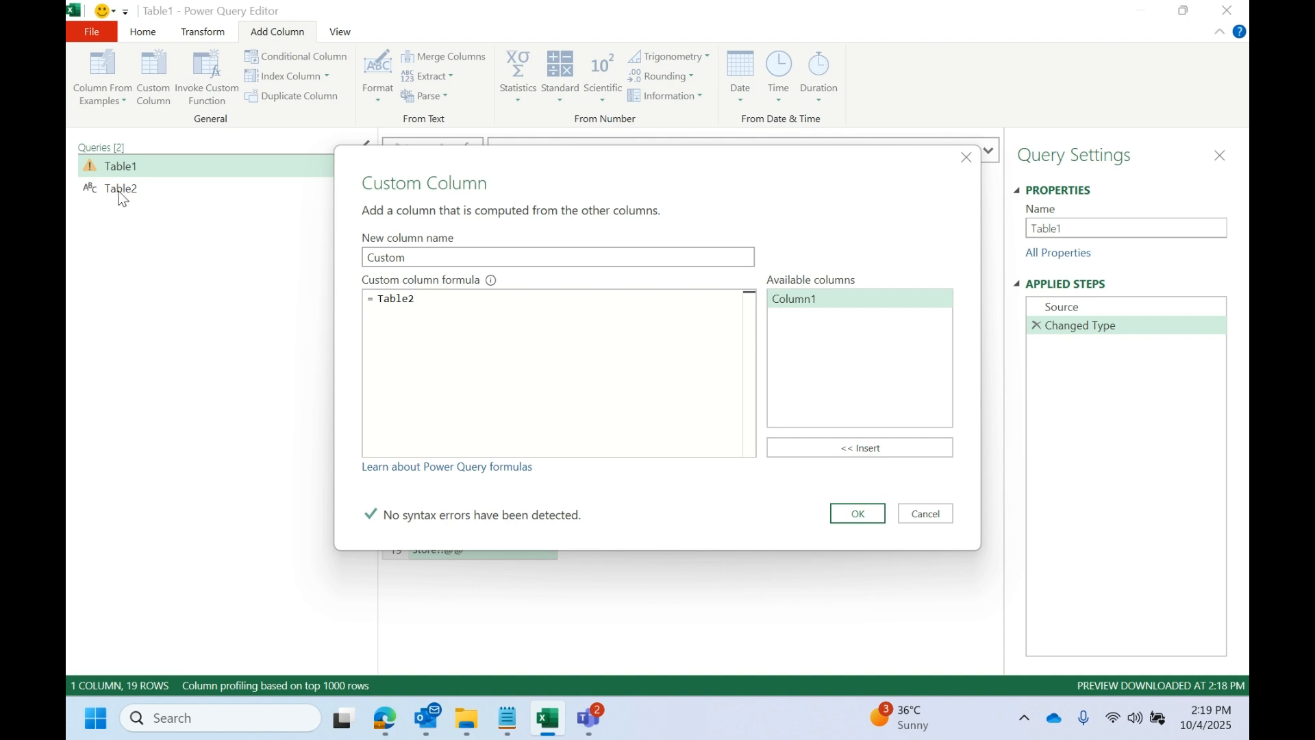
click(860, 513)
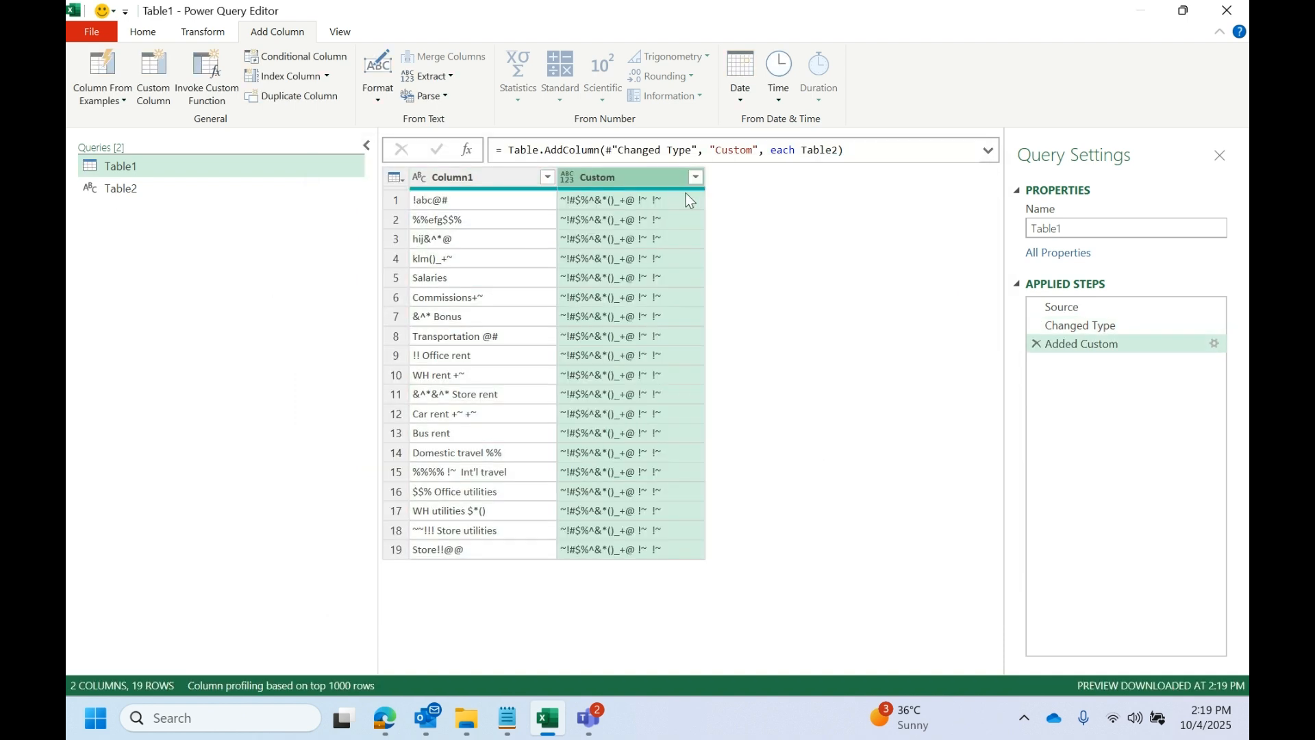
drag(705, 177, 799, 177)
- Replace the Custom column's formula with Table2's source expression, Excel.CurrentWorkbook(){[Name="Table2"]}[Content]{0}[Column1]
click(145, 191)
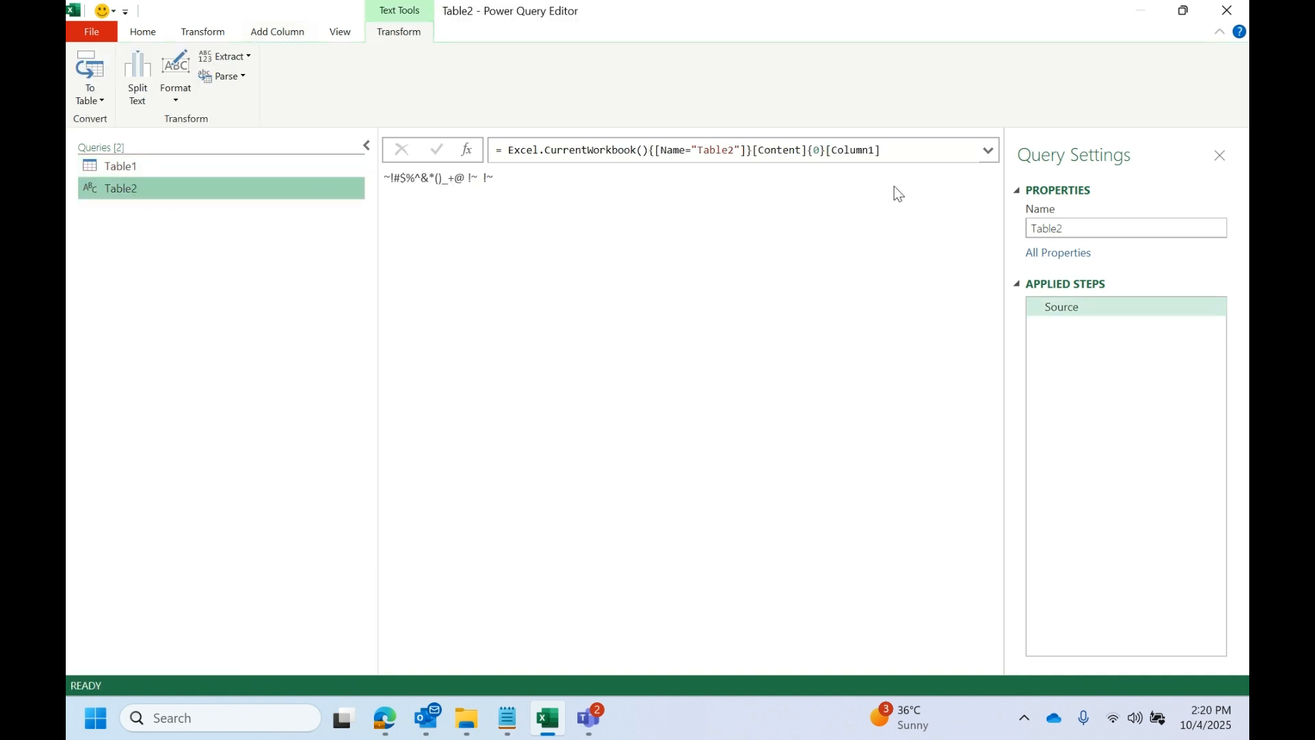
click(901, 160)
key(ctrl+c)
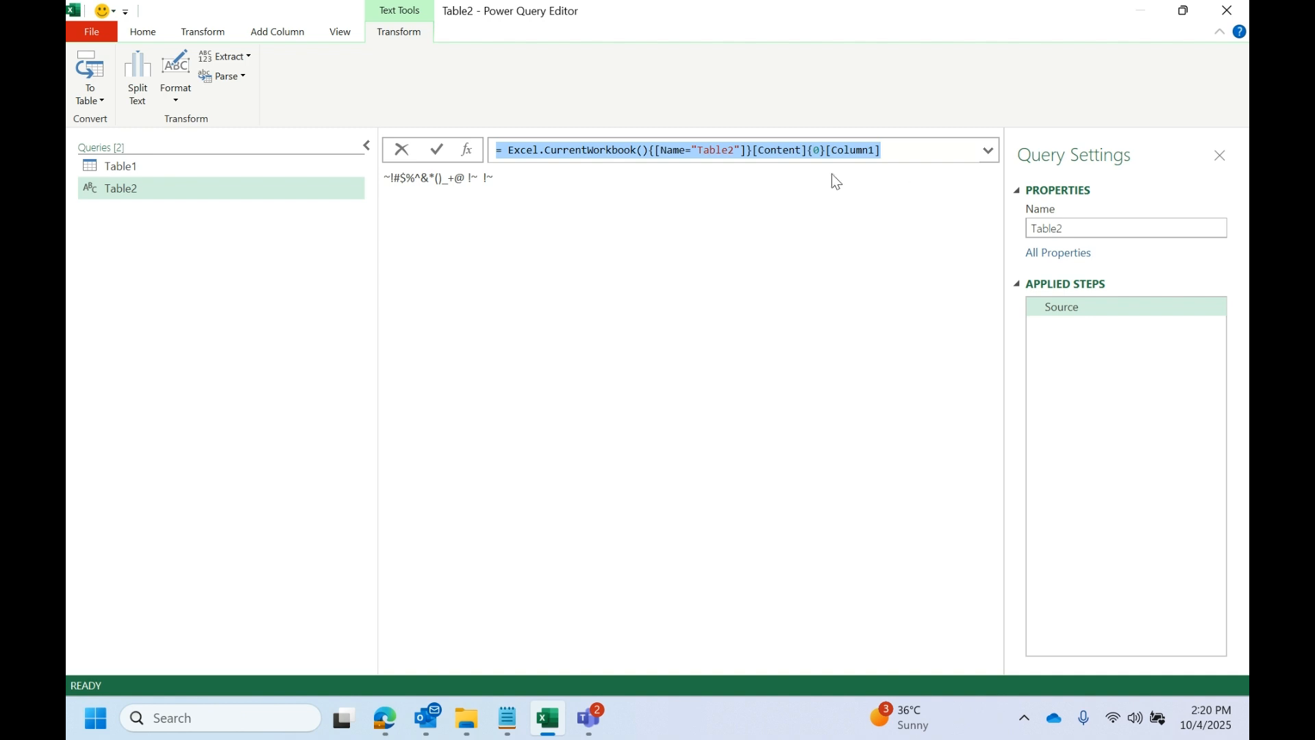
click(124, 167)
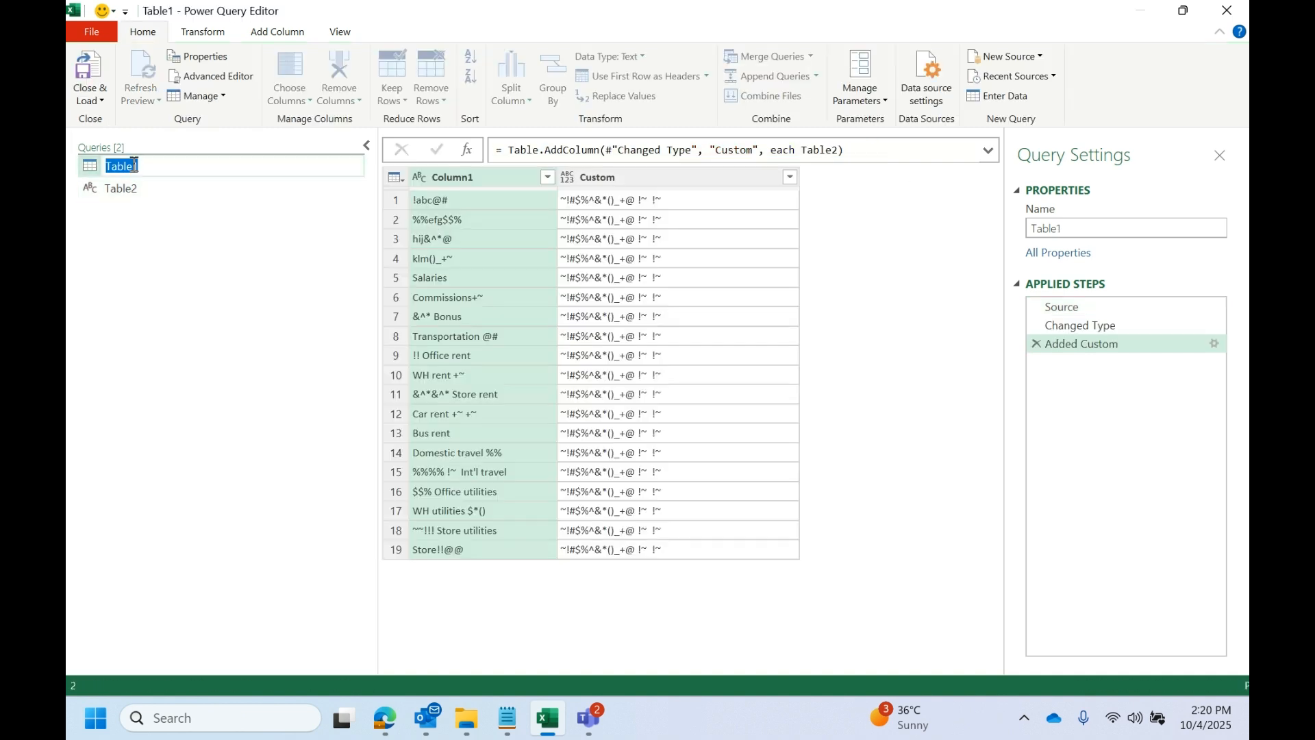
double_click(1123, 351)
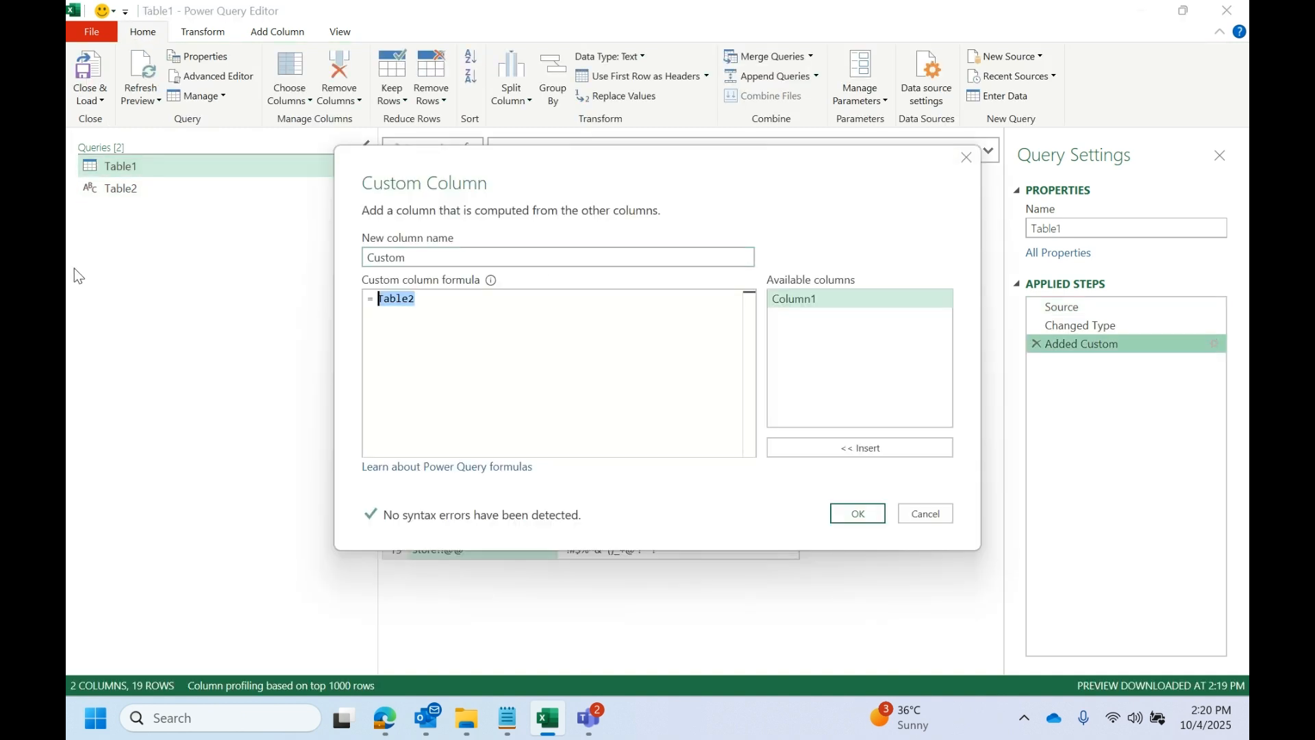
key(ctrl+v)
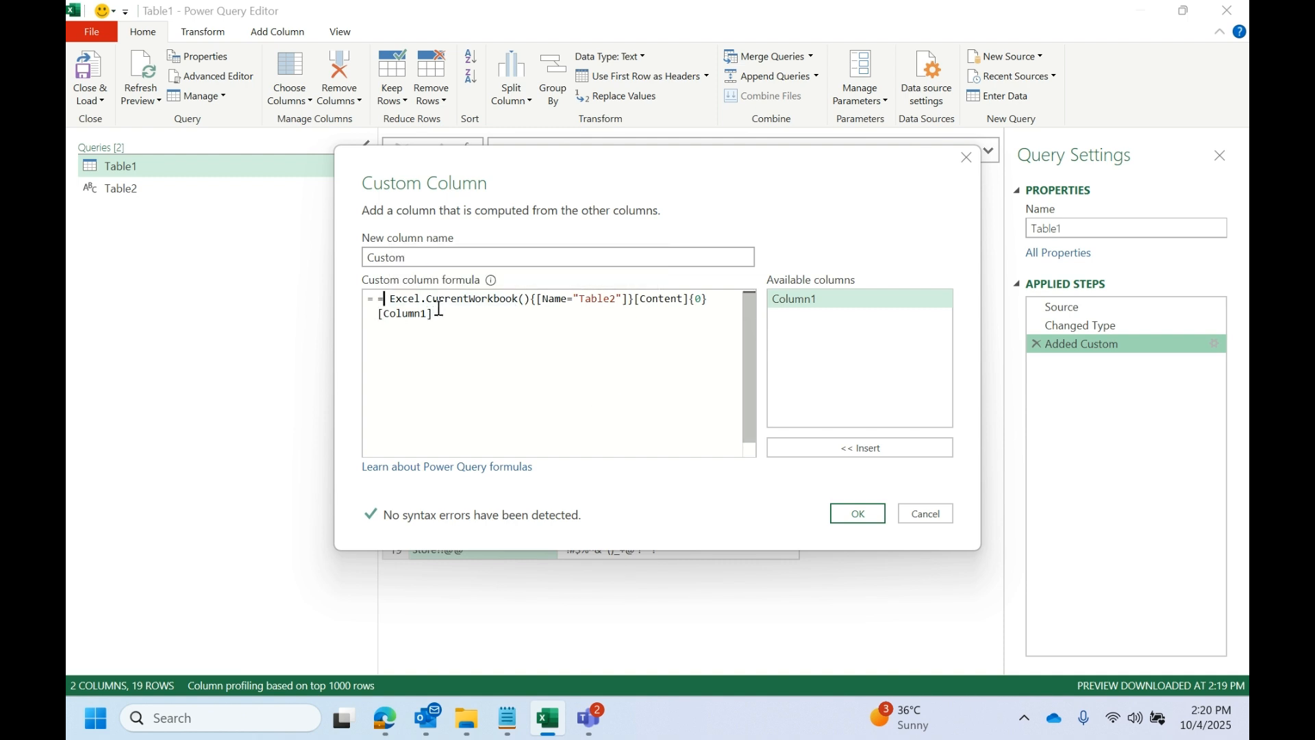
click(856, 514)
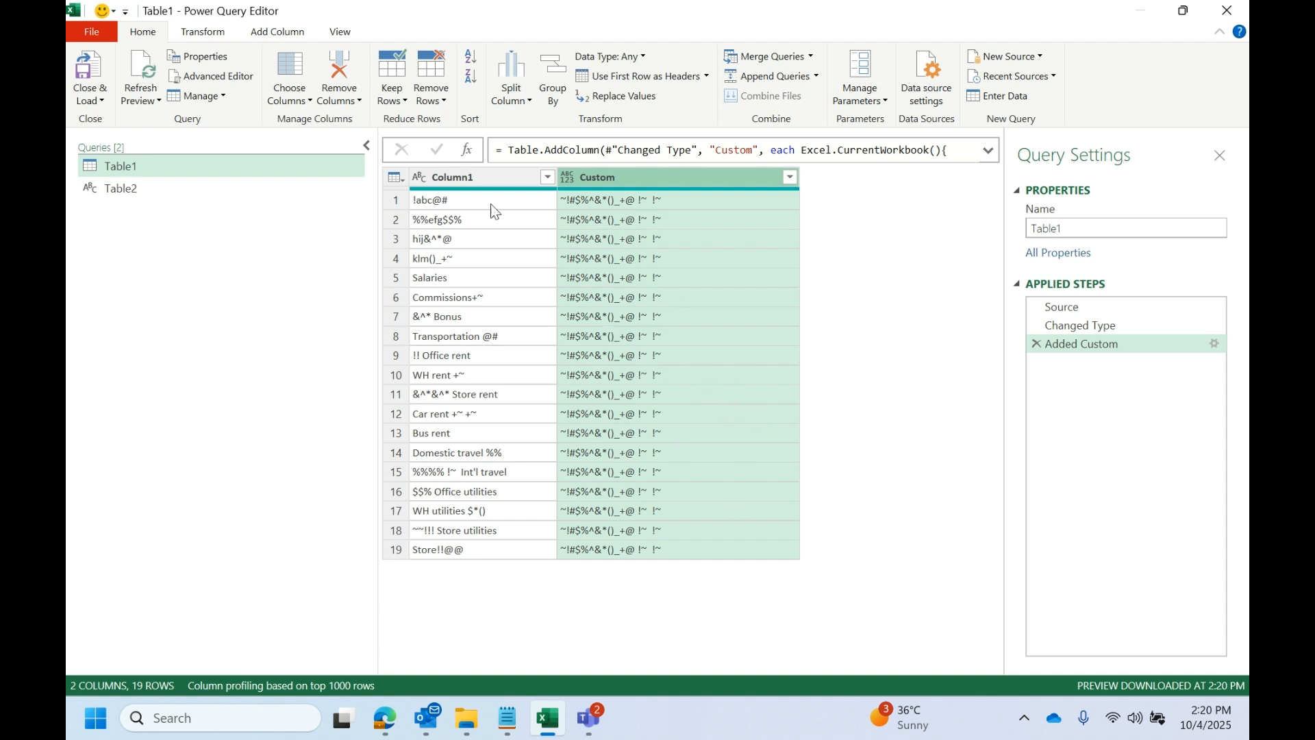
- Glance at the worksheet's source tables, then wrap the Custom column's formula in Text.ToList( ) to split the string into a list of characters
drag(573, 4, 602, 418)
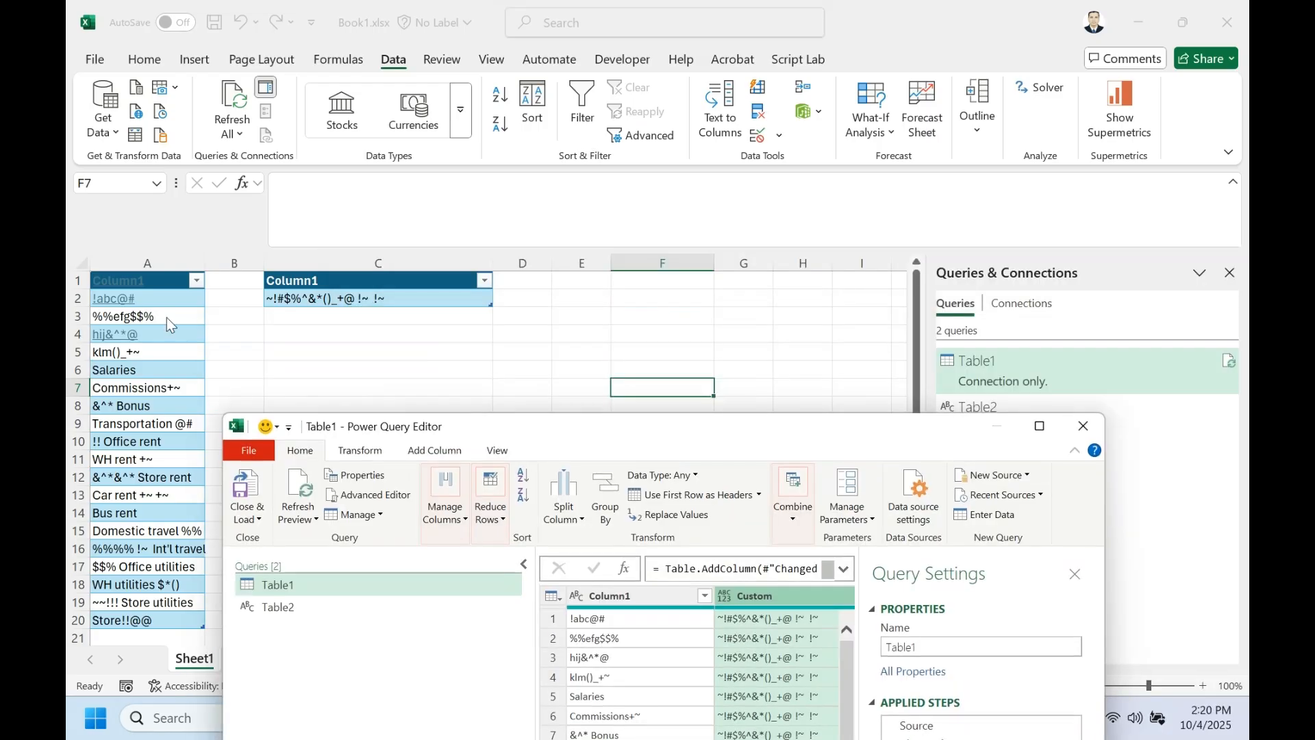
double_click(754, 437)
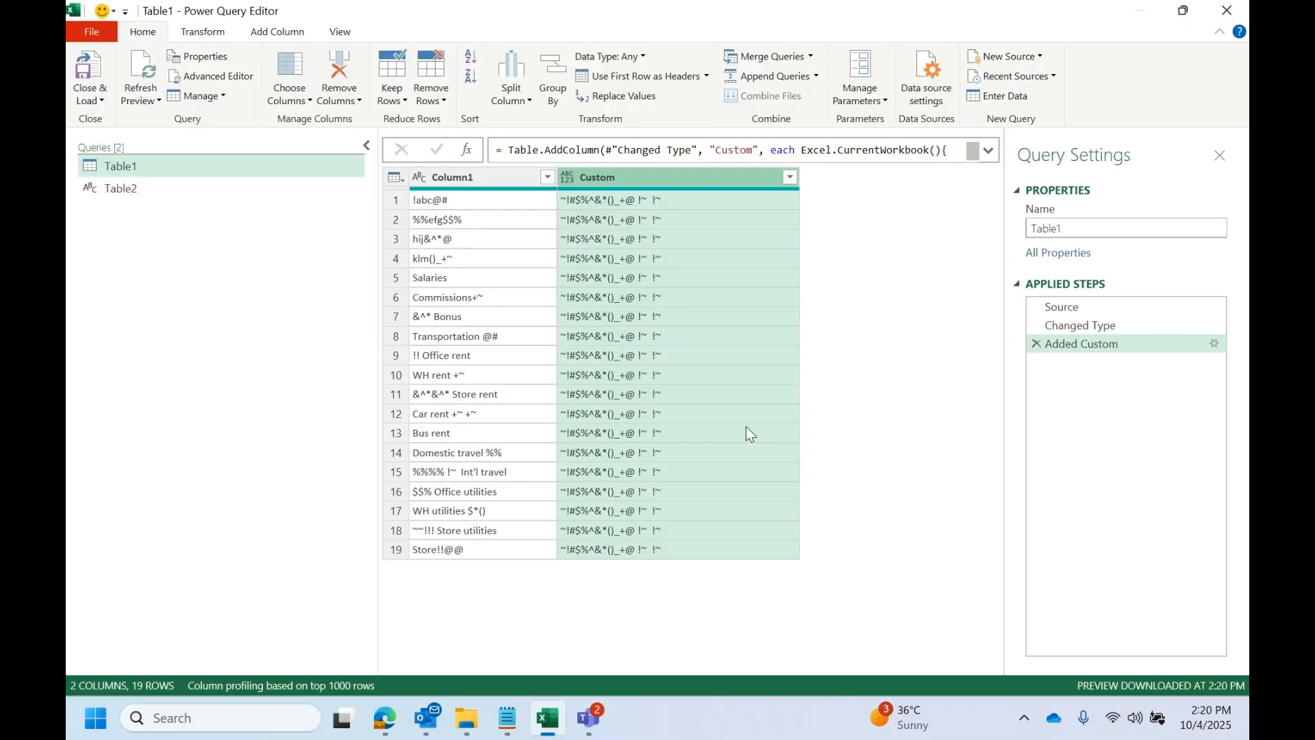
double_click(1112, 342)
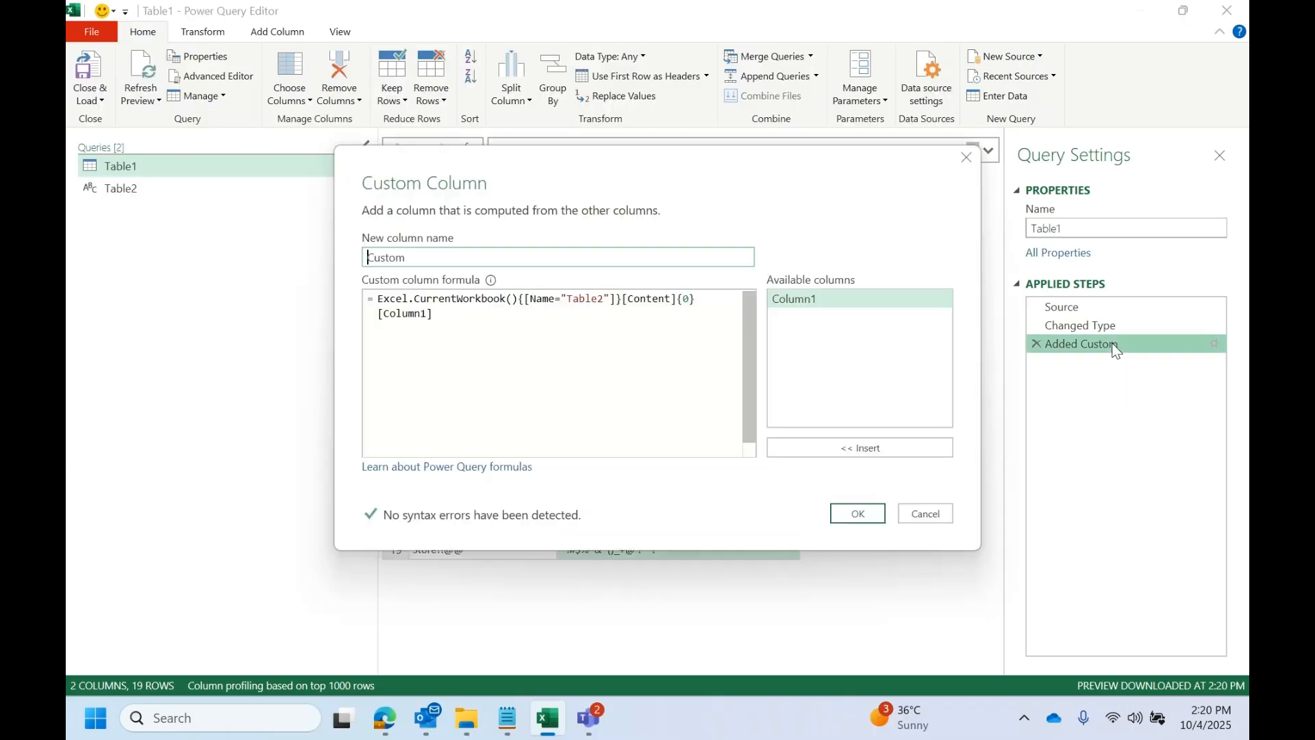
click(377, 301)
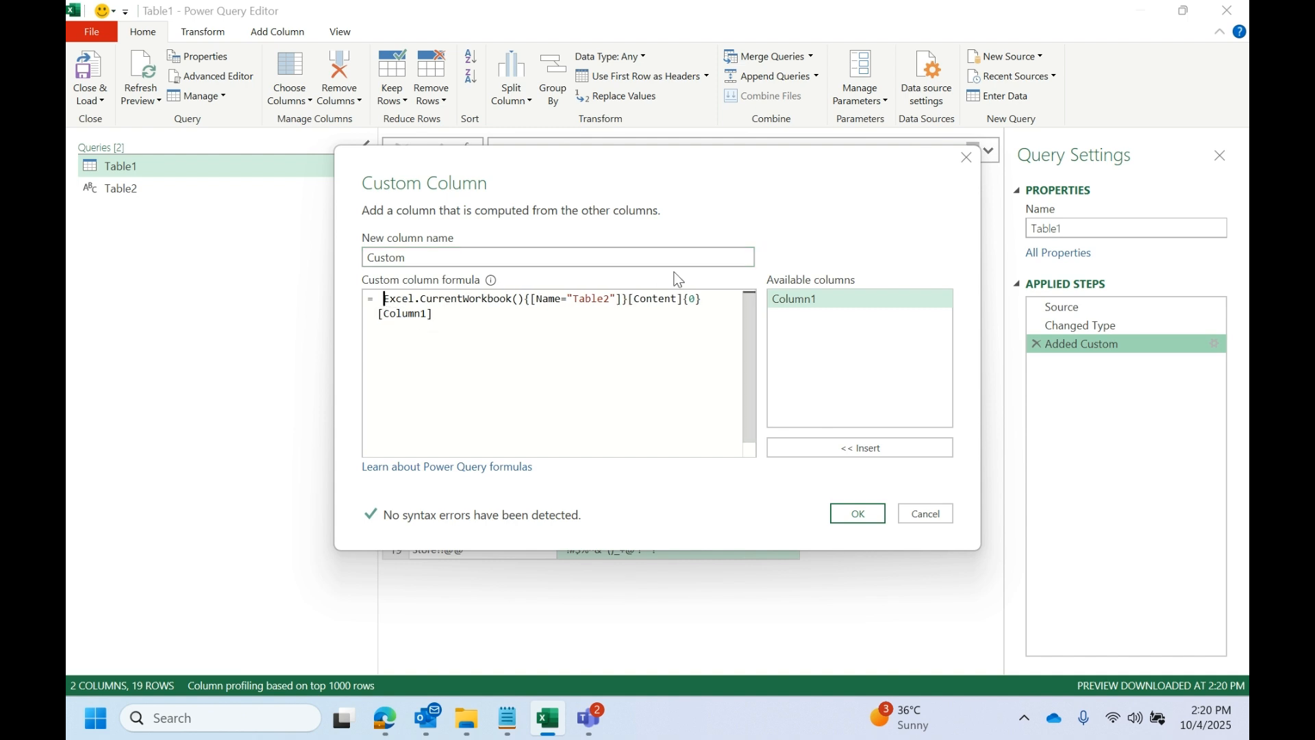
text(text.to)
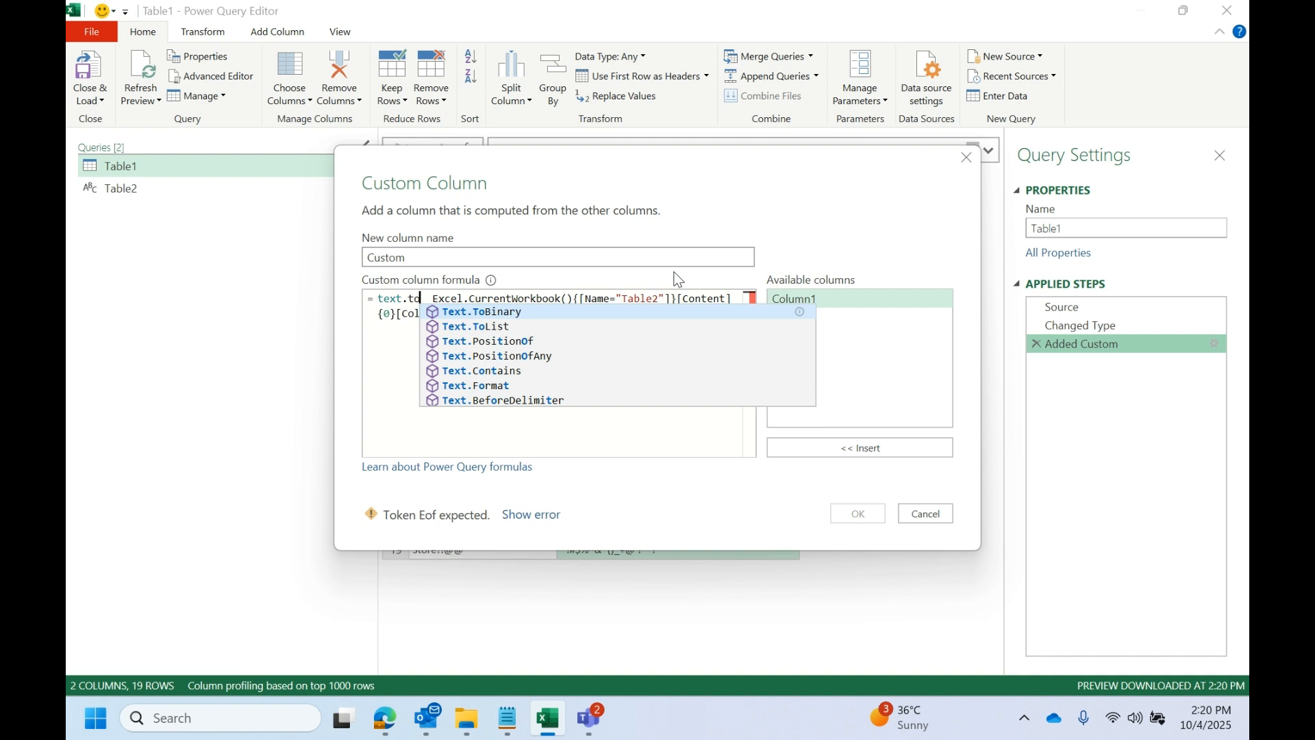
click(501, 328)
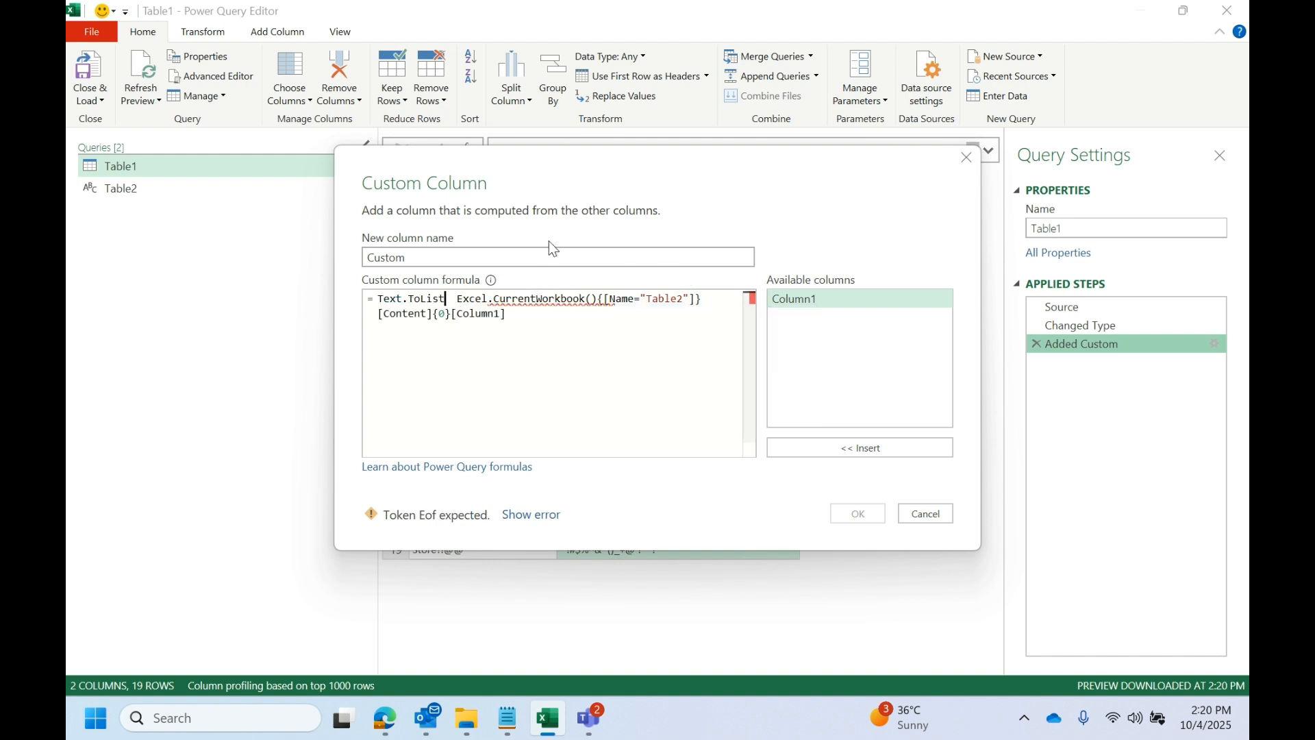
drag(578, 158, 683, 300)
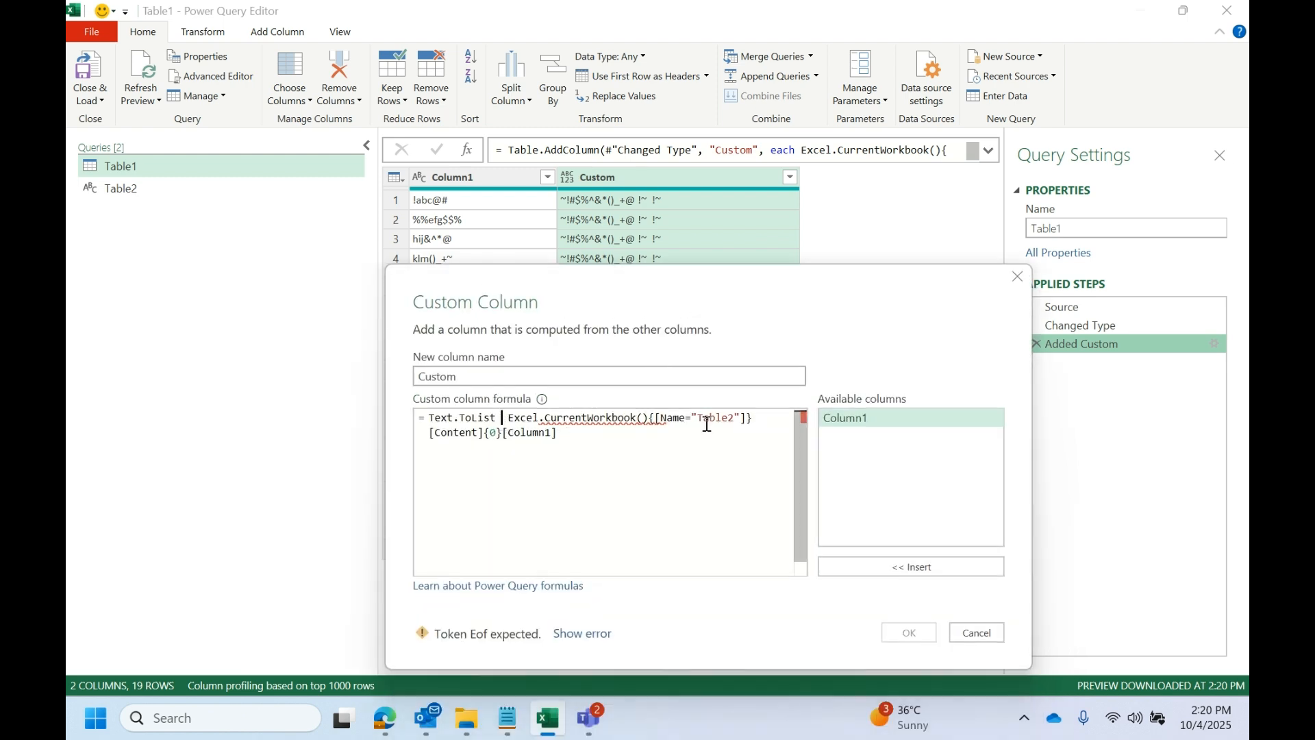
text(()
click(620, 432)
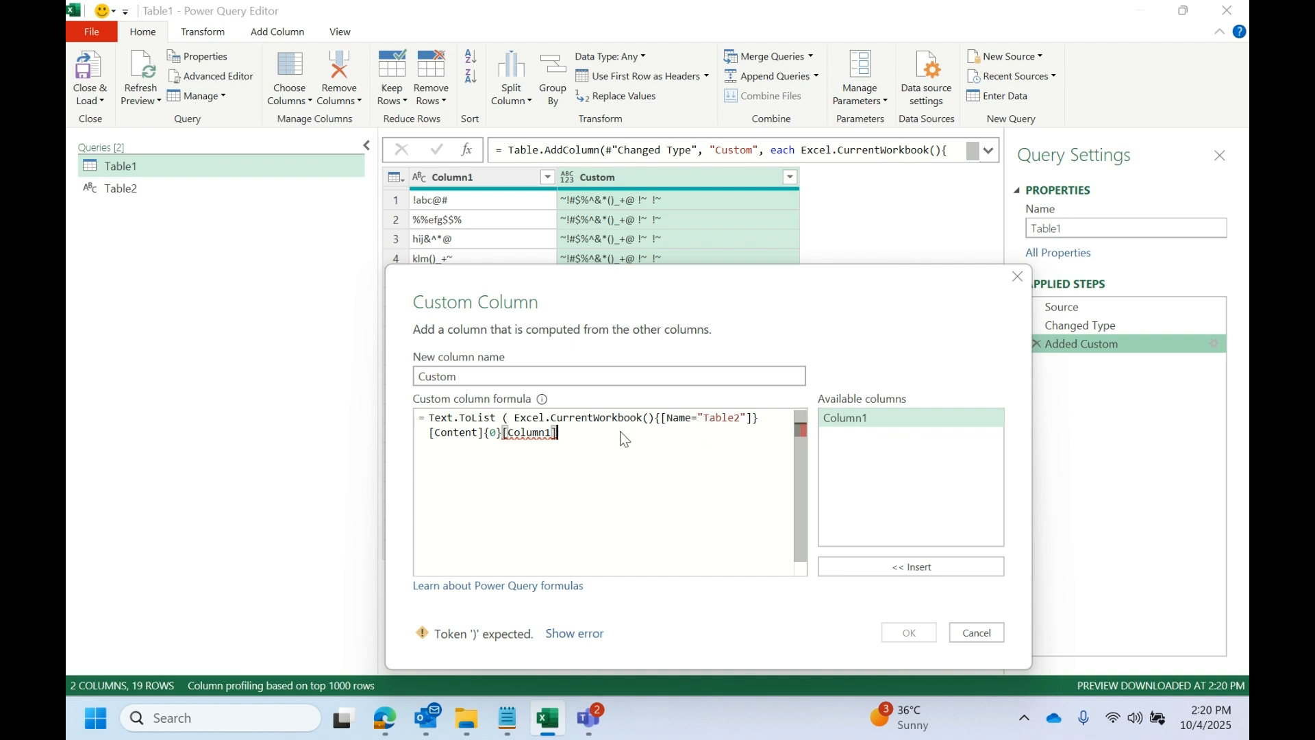
text())
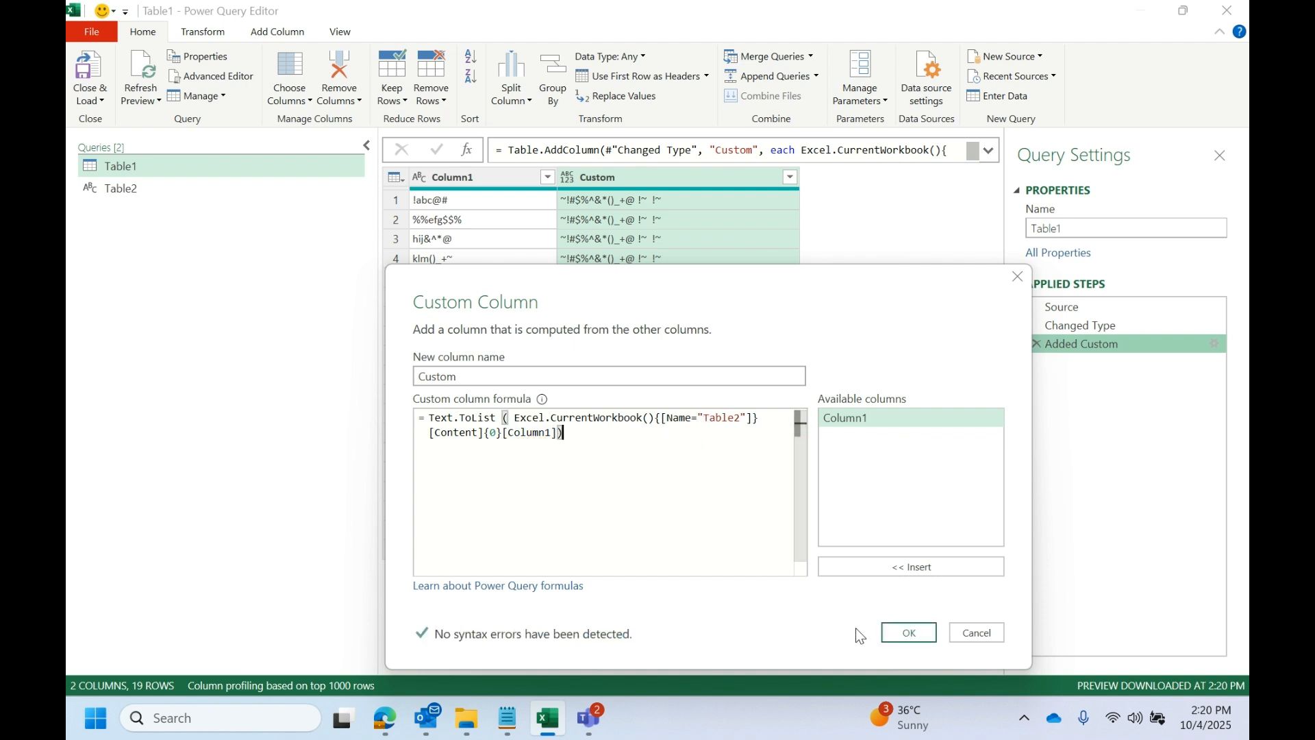
click(895, 631)
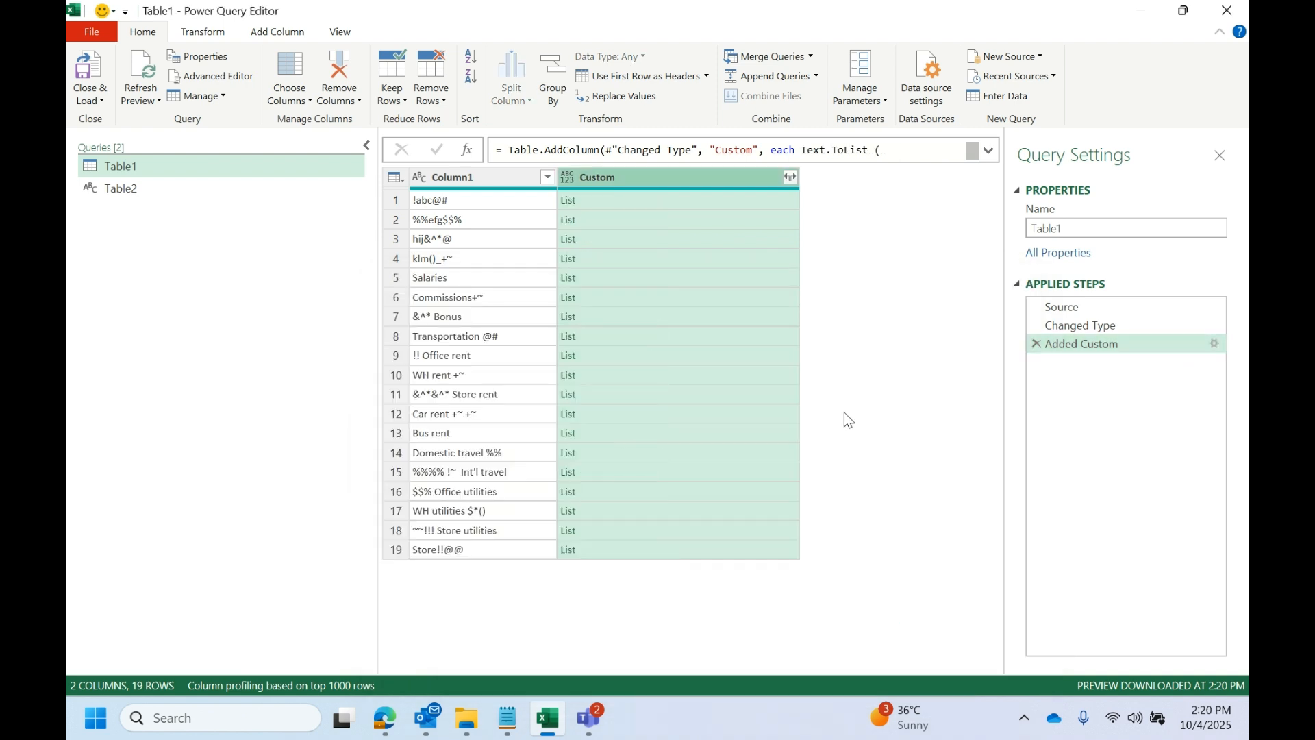
- Preview the character lists in the first three rows of the Custom column
click(647, 199)
click(642, 238)
click(648, 220)
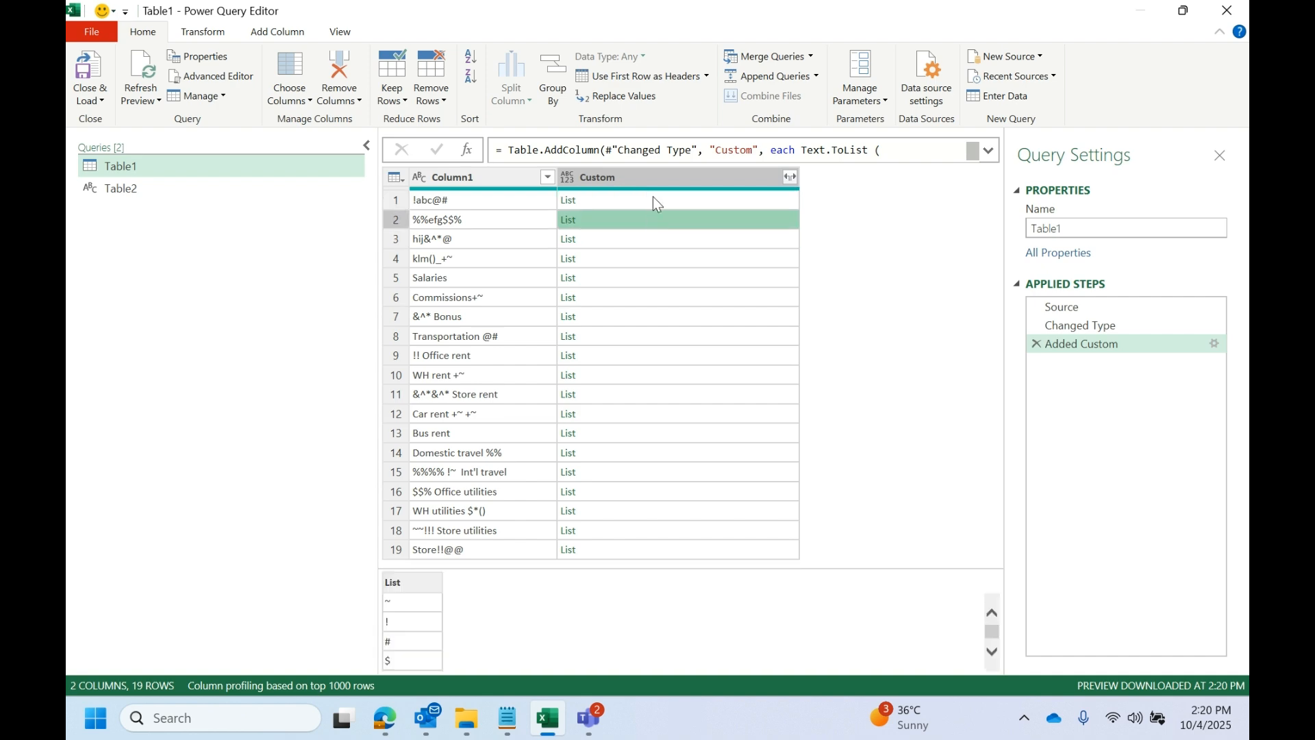
- Glance at the worksheet's character table, then enlarge the preview and read through the first row's full character list in the Custom column
click(652, 196)
double_click(652, 2)
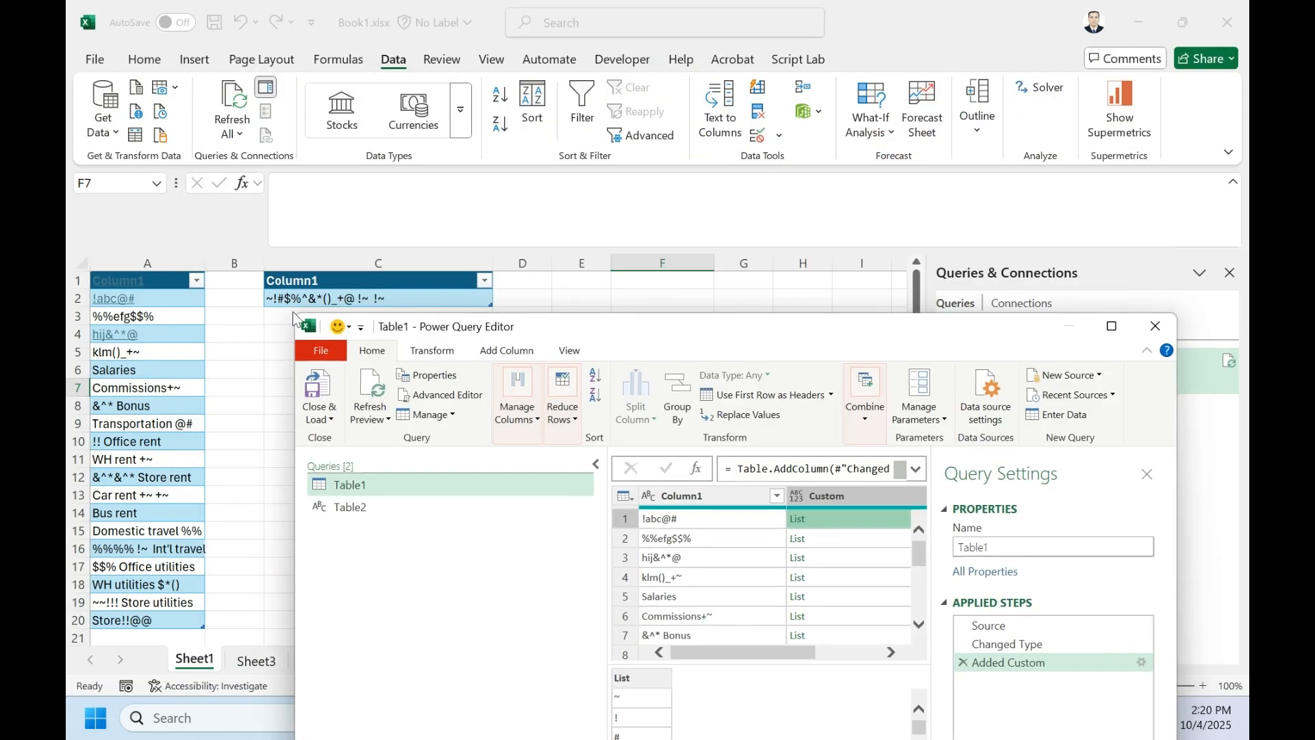
double_click(742, 339)
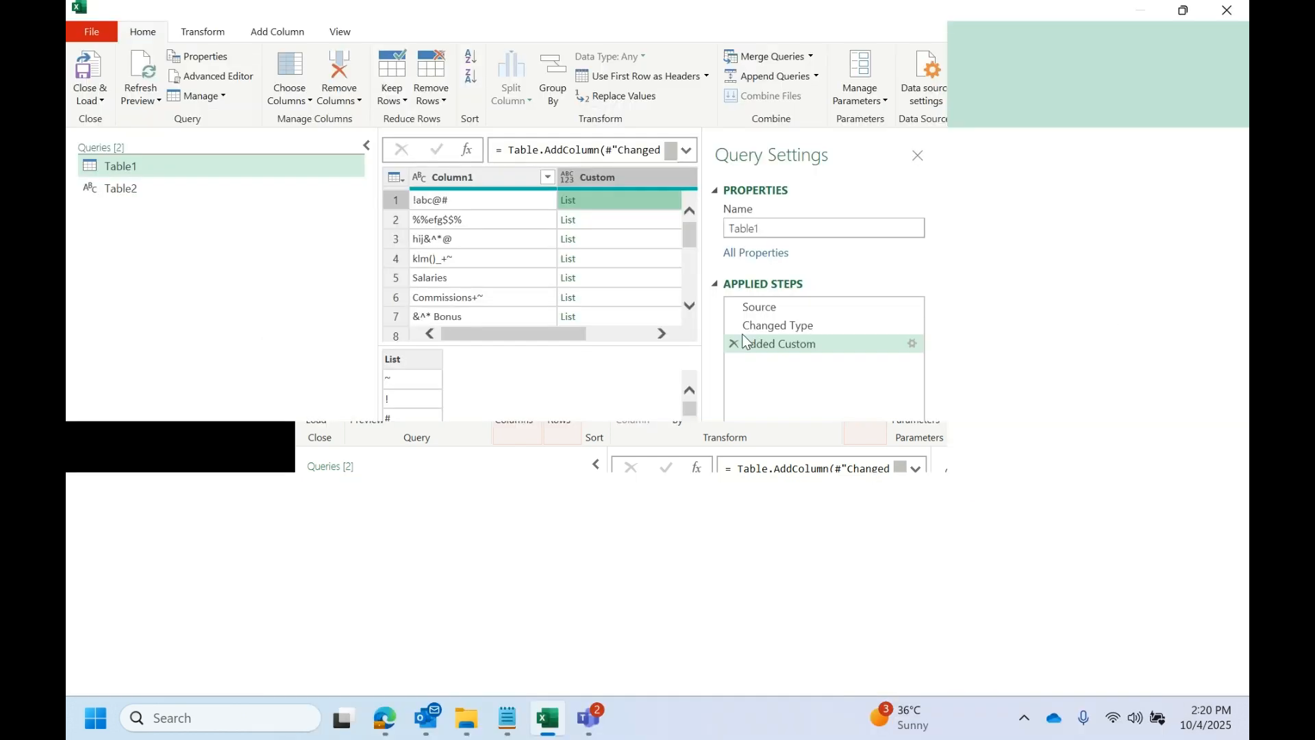
drag(537, 566, 538, 467)
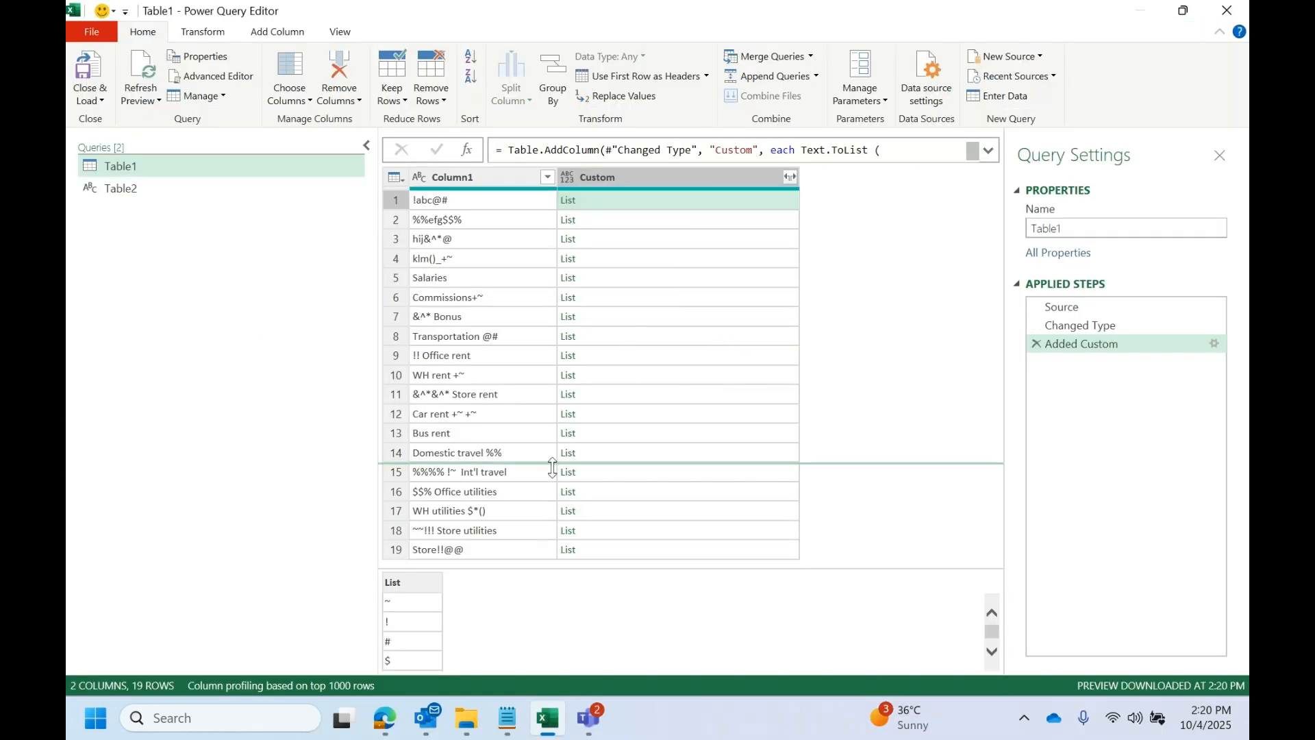
scroll(409, 578, down, 5)
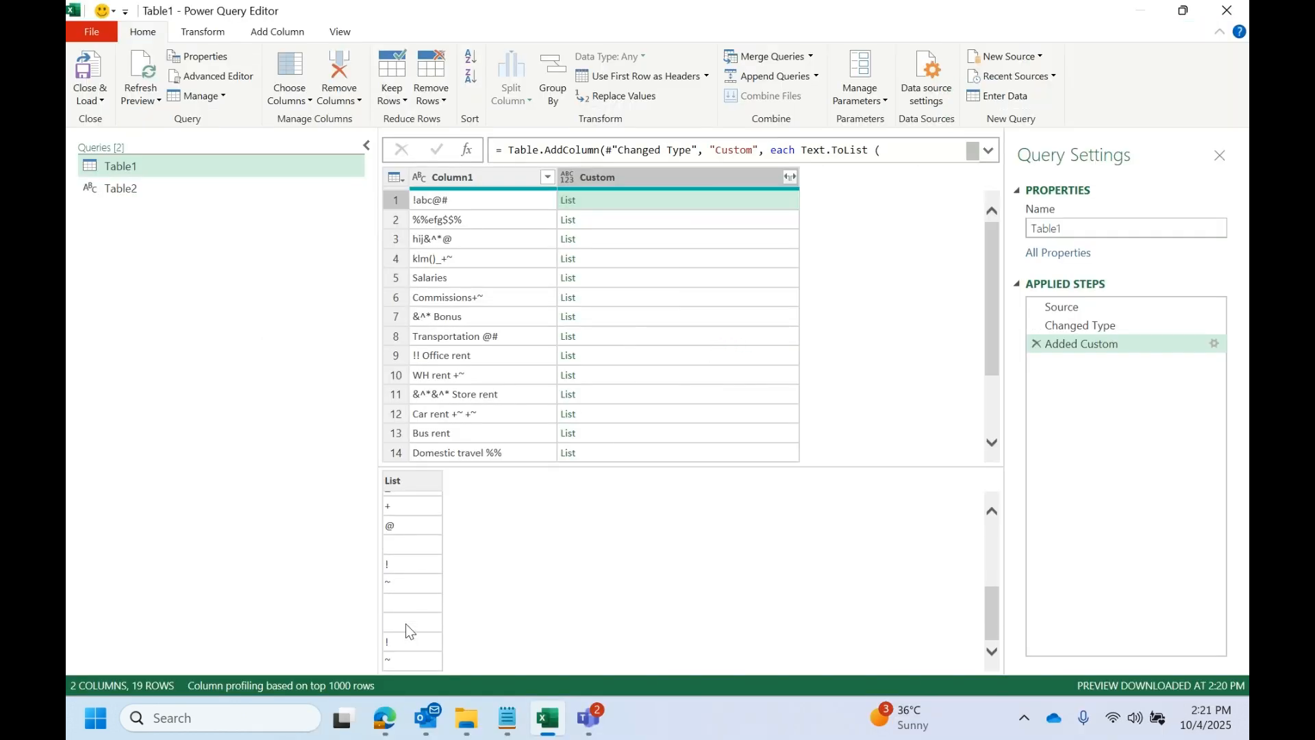
scroll(406, 620, up, 5)
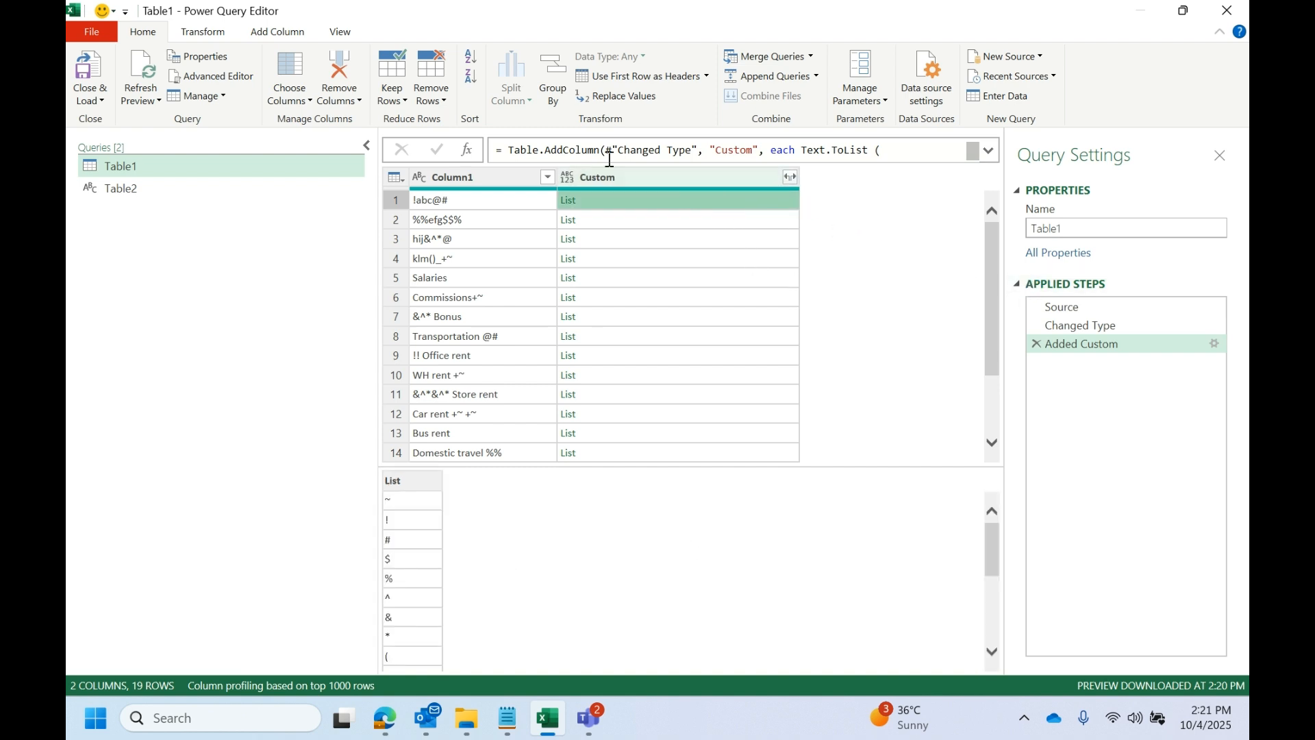
- Start a new custom column named Custom.1 in Table1 and begin its formula with the Text.Trim function
click(276, 36)
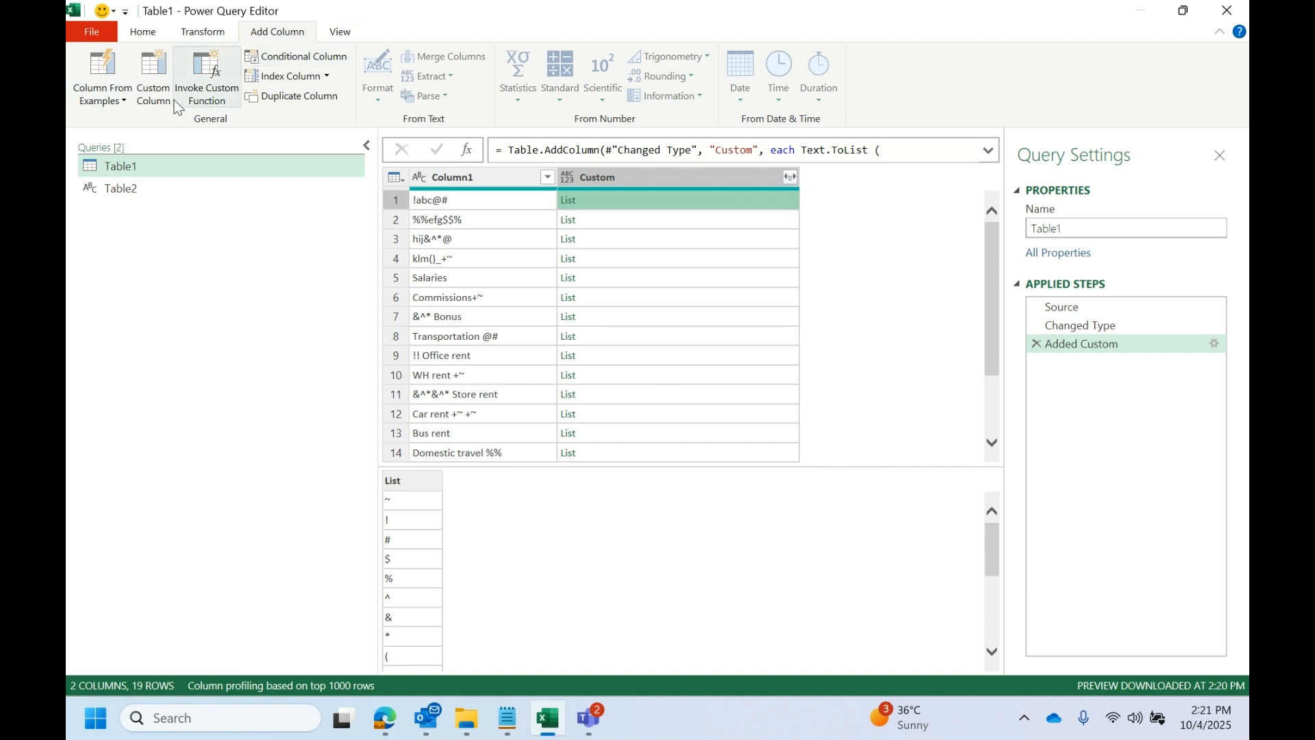
click(153, 76)
drag(666, 159, 664, 335)
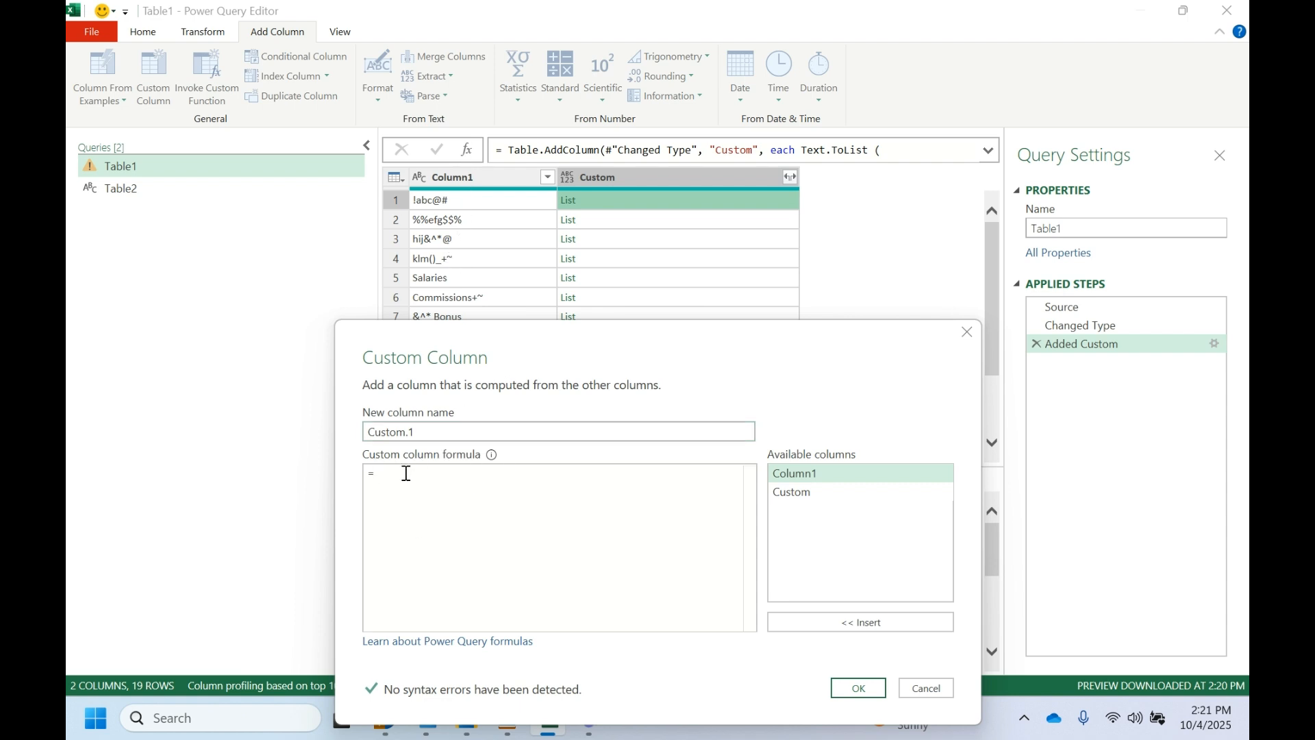
text(text.)
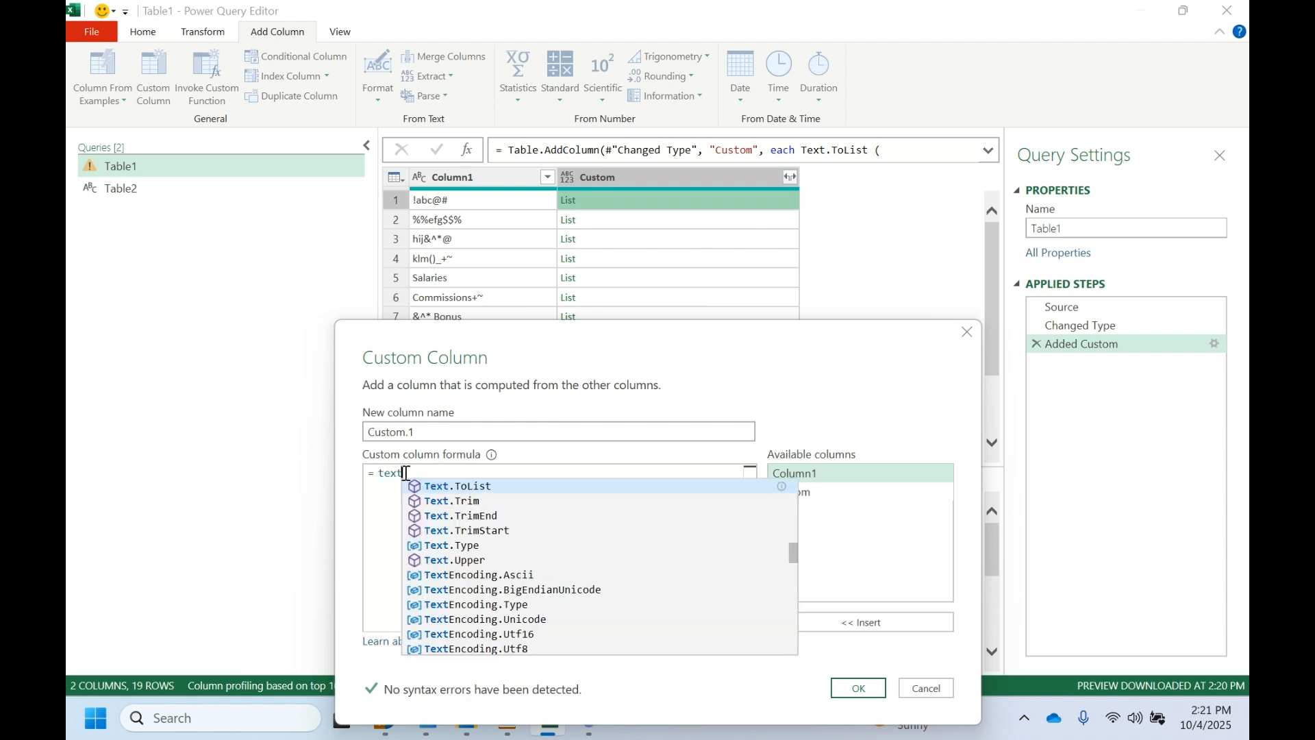
text(trim)
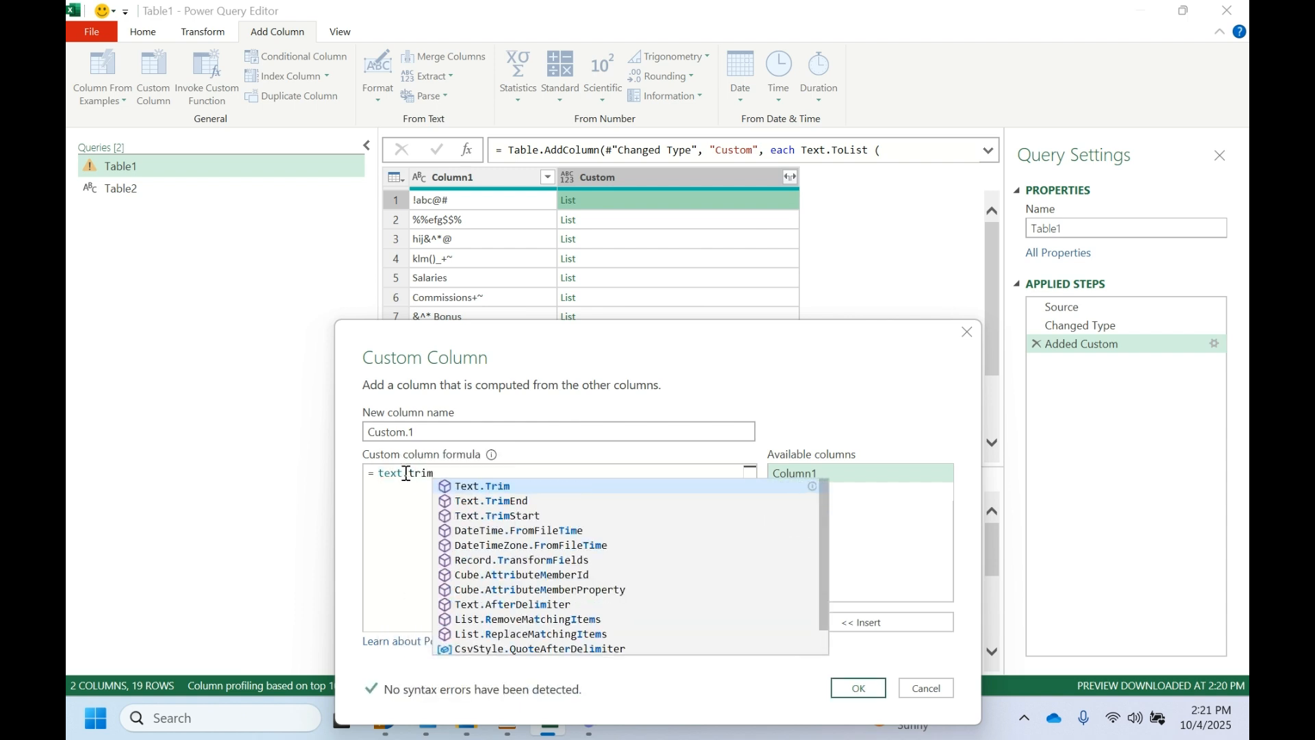
click(460, 488)
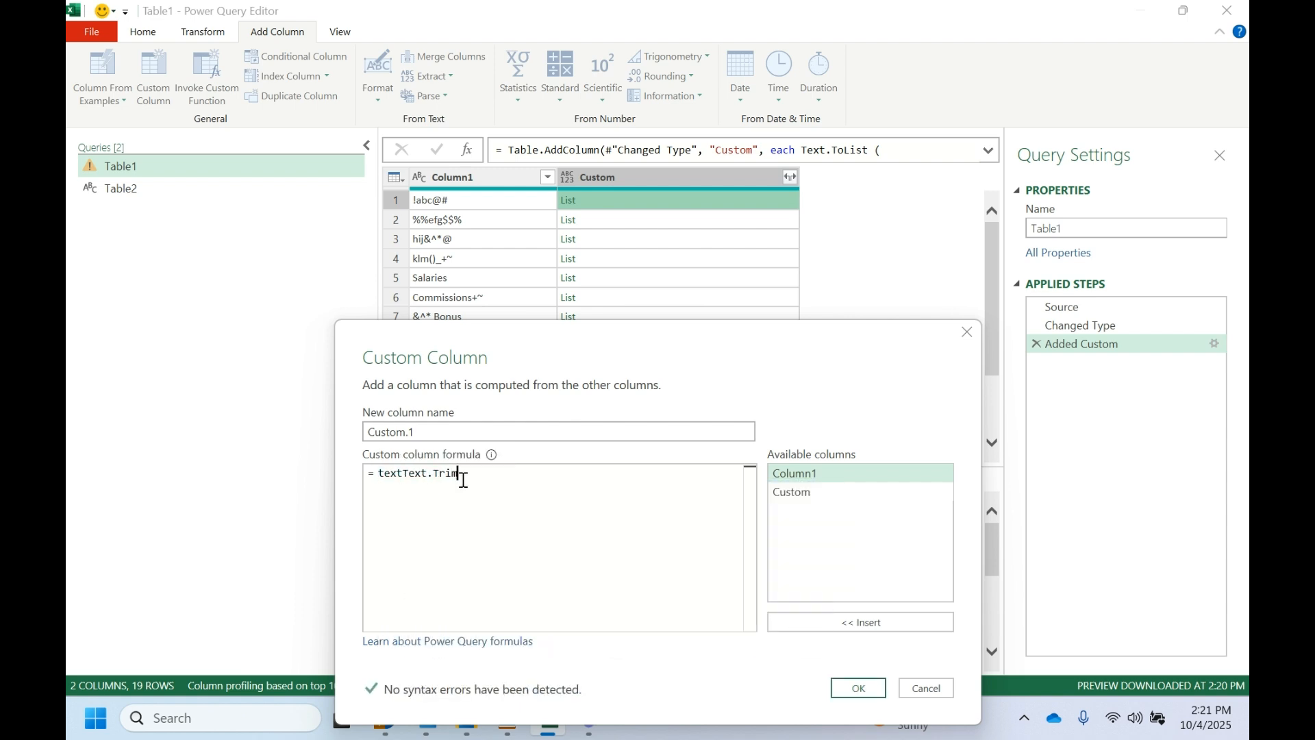
double_click(404, 472)
click(404, 473)
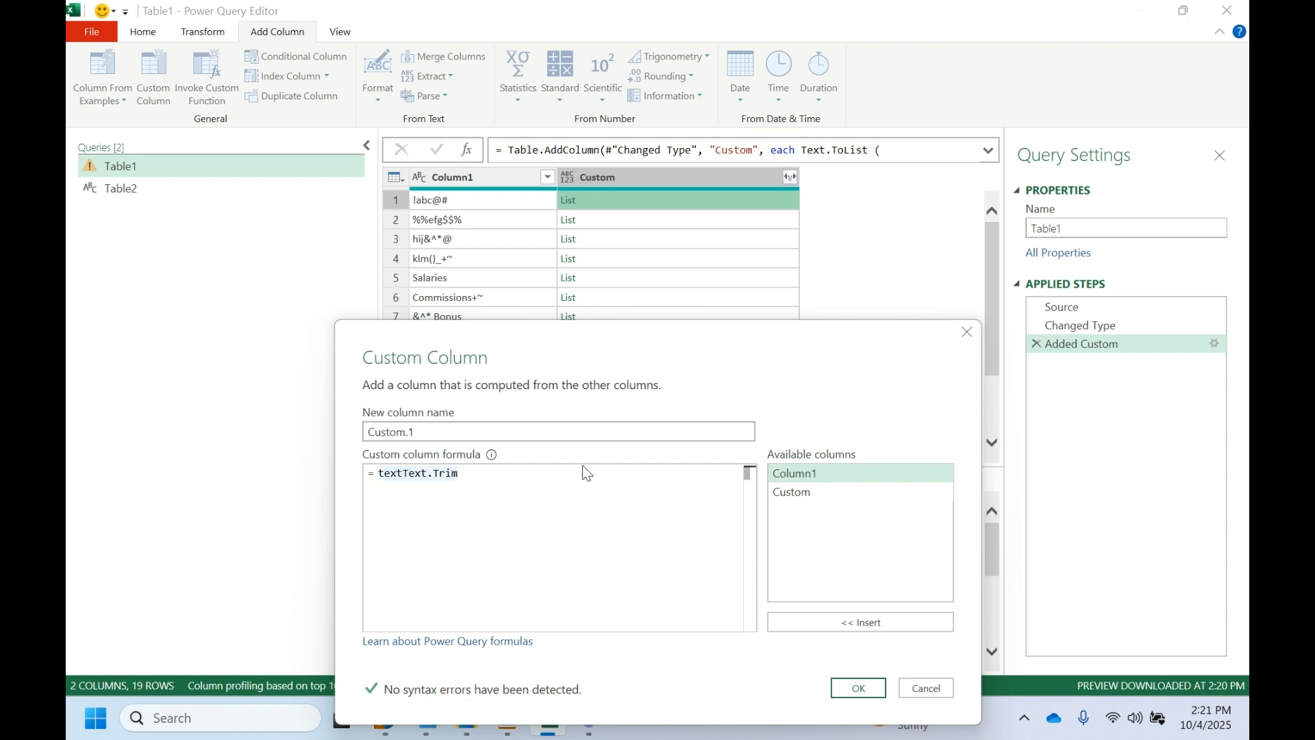
key(BackSpace)
key(BackSpace)
key(BackSpace)
key(BackSpace)
click(562, 481)
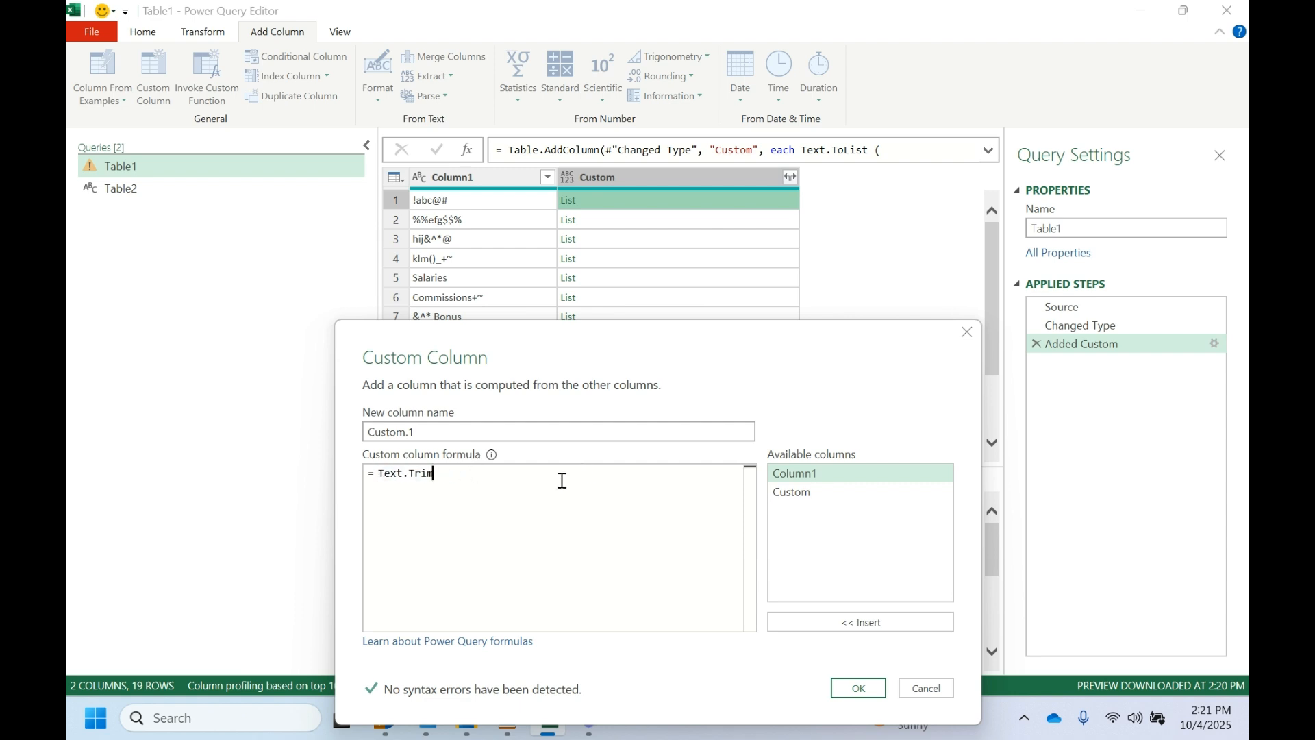
- Complete the formula as Text.Trim([Column1],[Custom]) and create the Custom.1 column
text(()
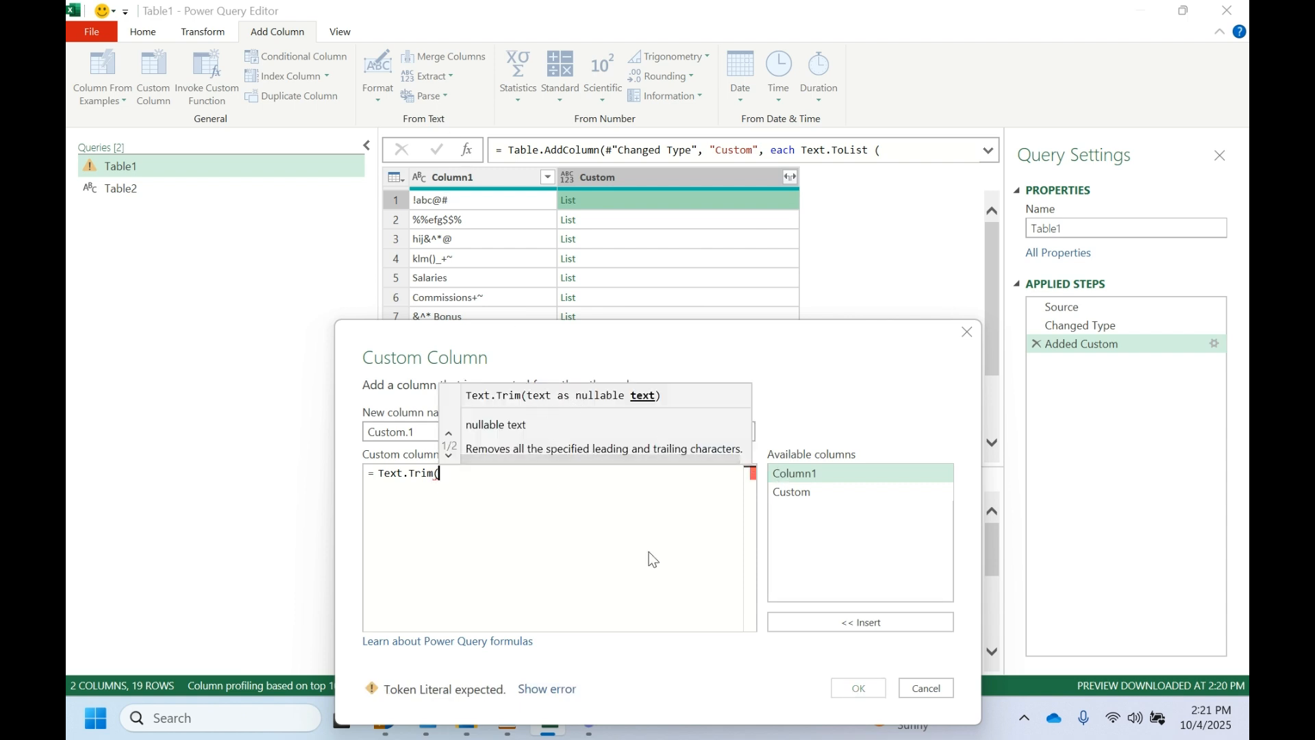
double_click(830, 474)
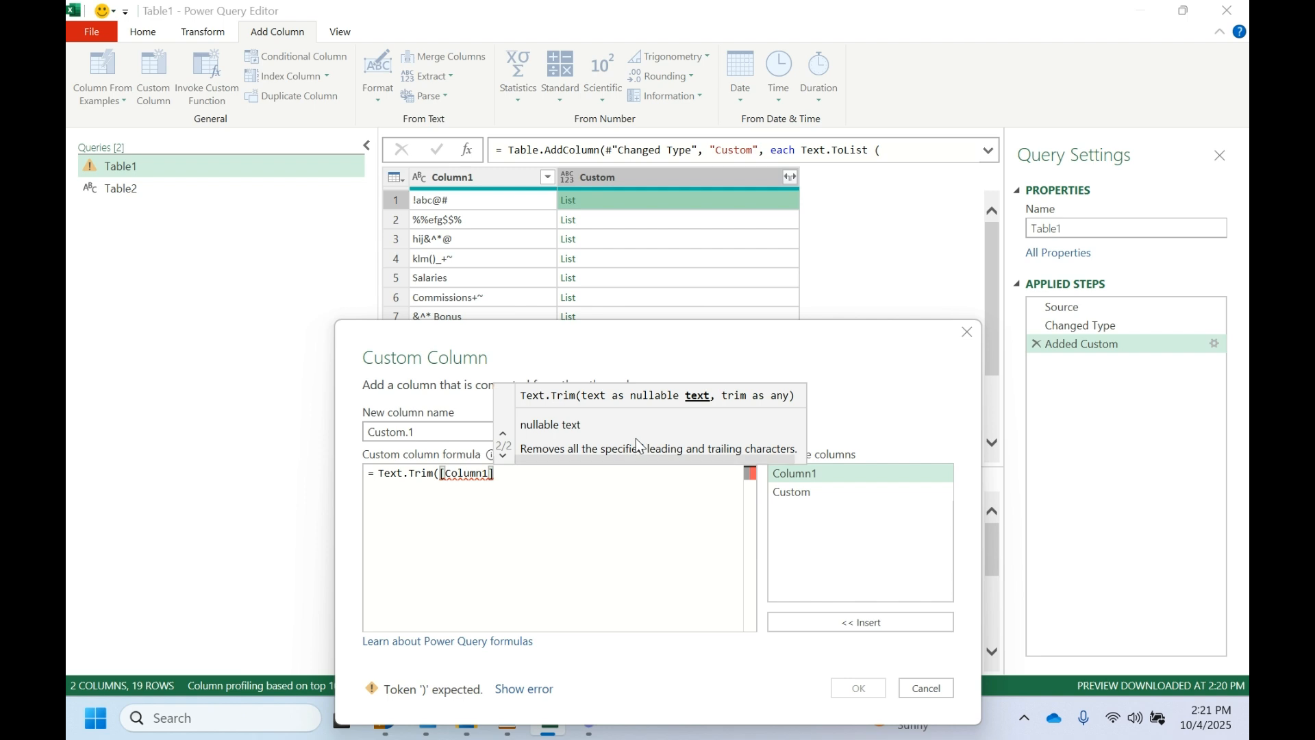
text(,)
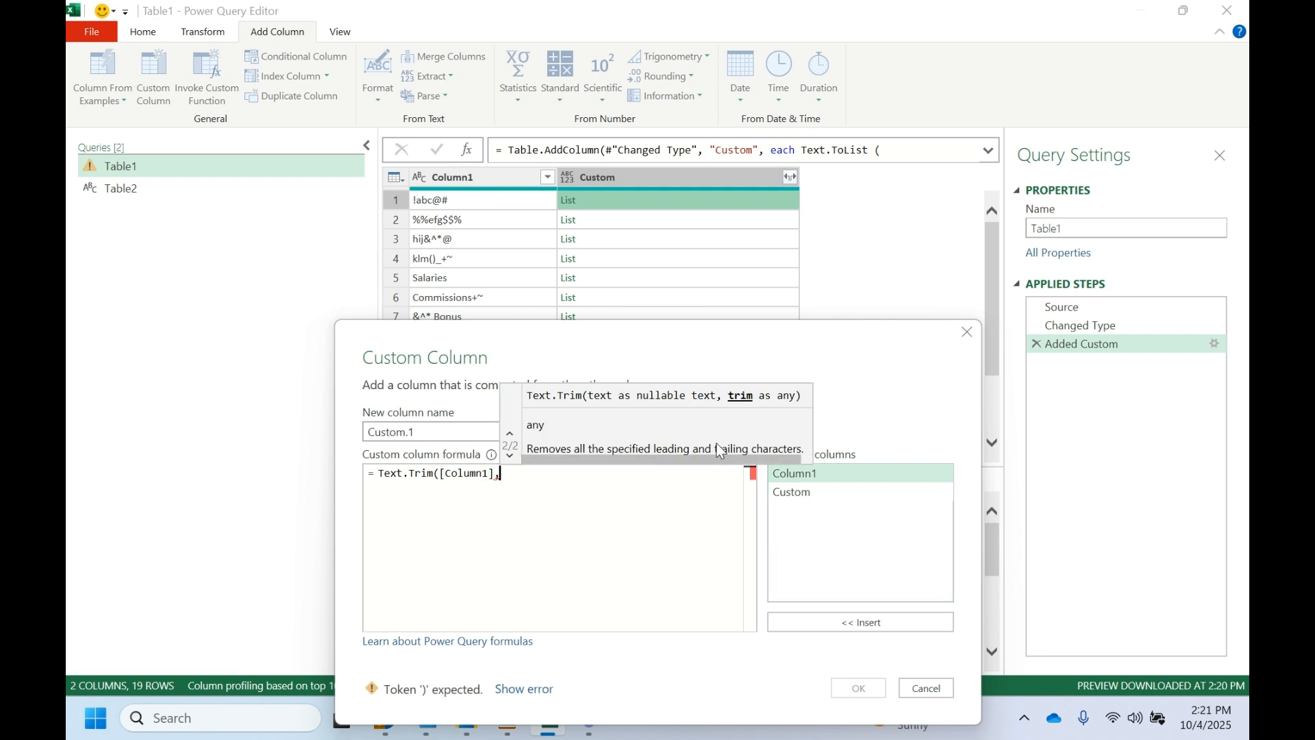
drag(845, 345, 810, 321)
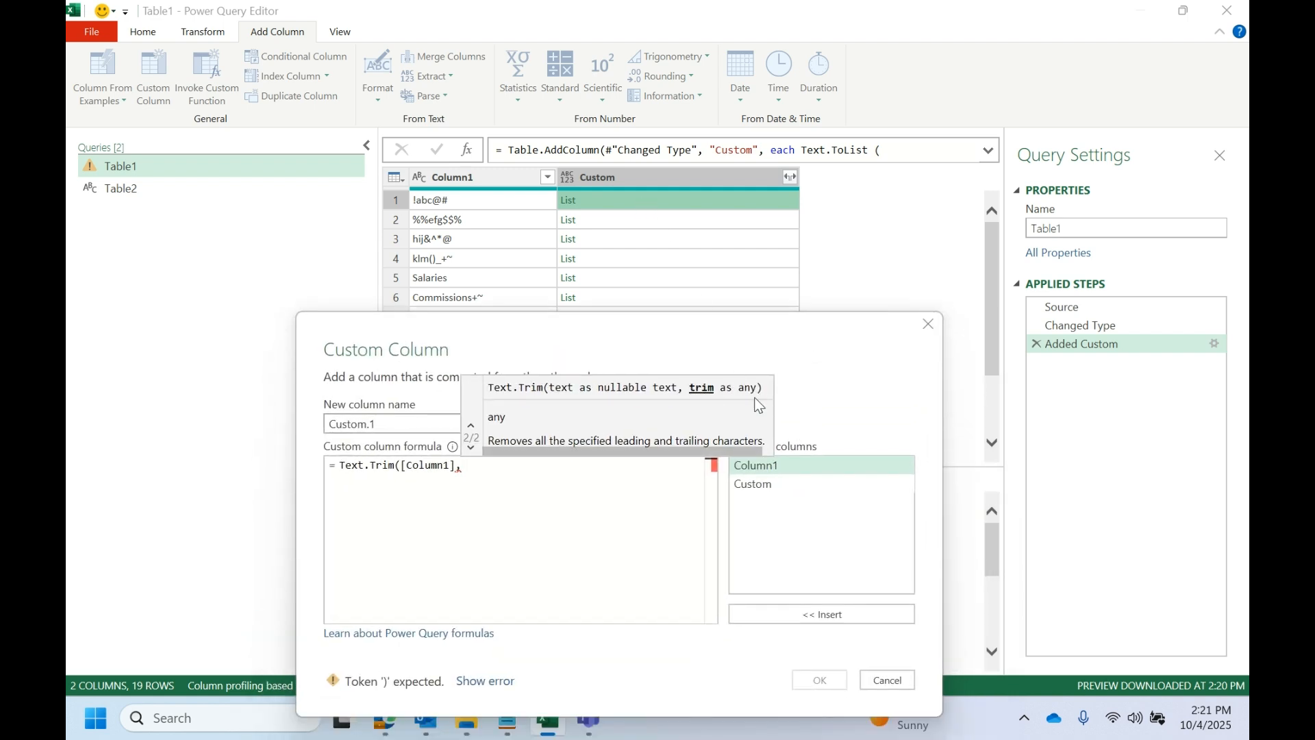
double_click(749, 483)
text())
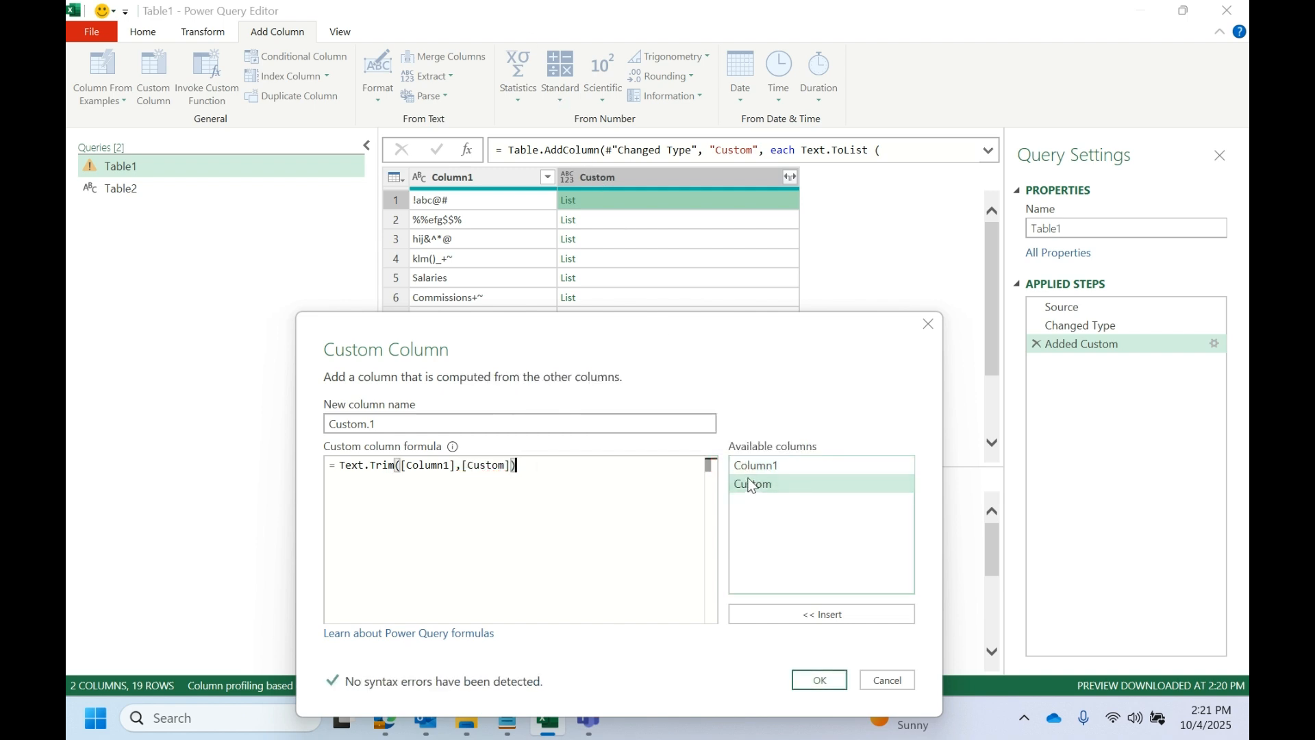
click(837, 682)
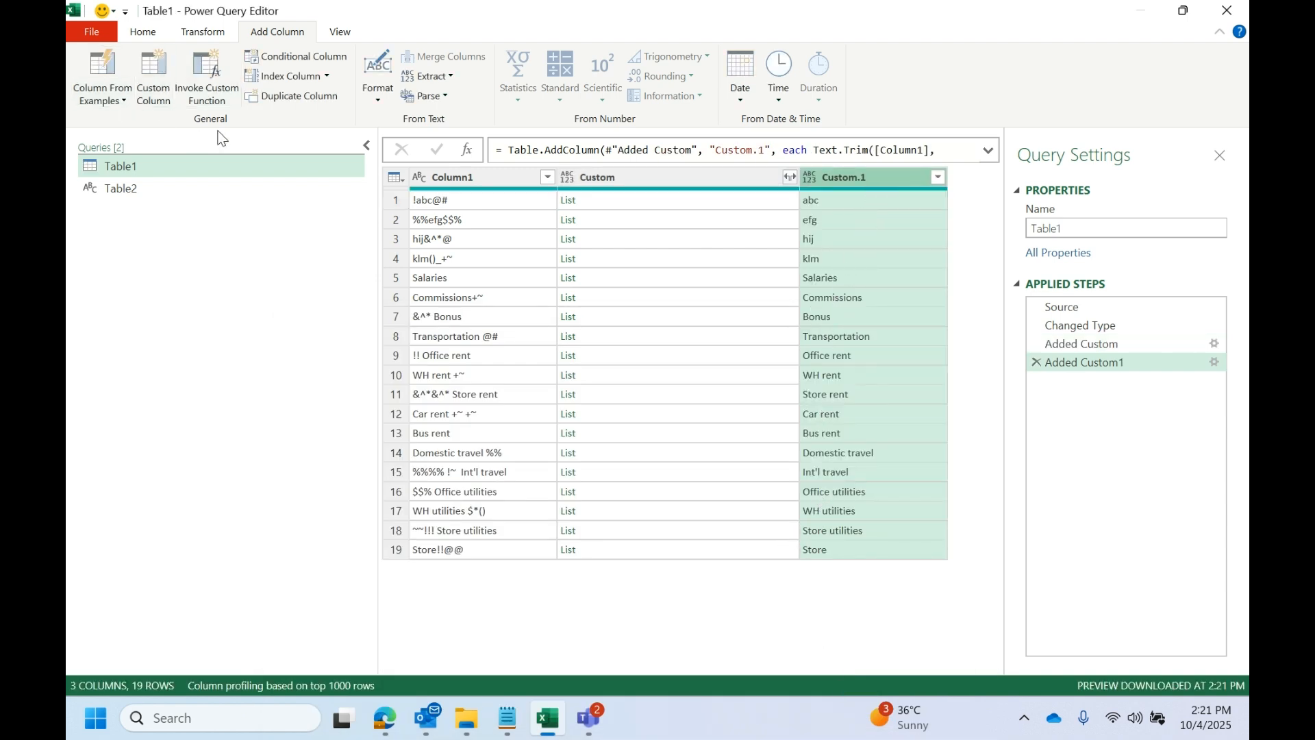
- Close and load the query, load Table1 as a table at cell E1 of Sheet1, and check its Custom.1 column
click(144, 32)
click(89, 96)
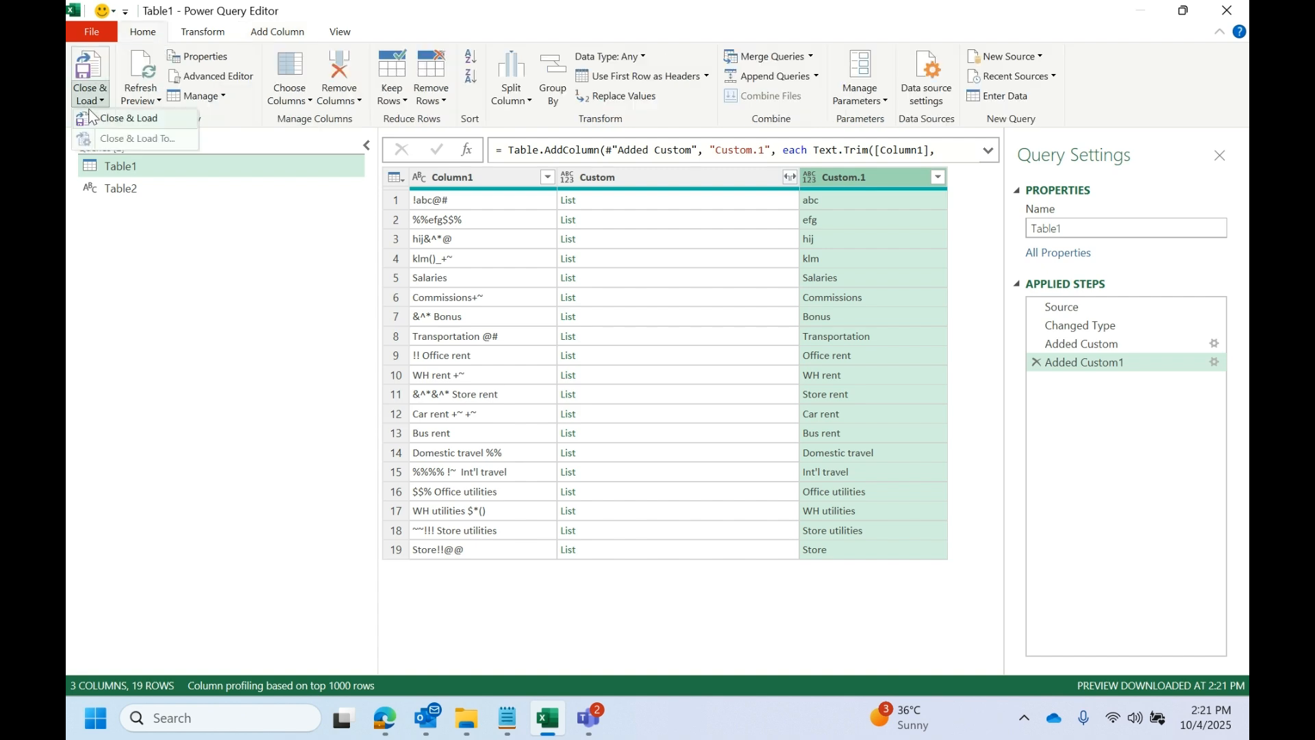
click(127, 121)
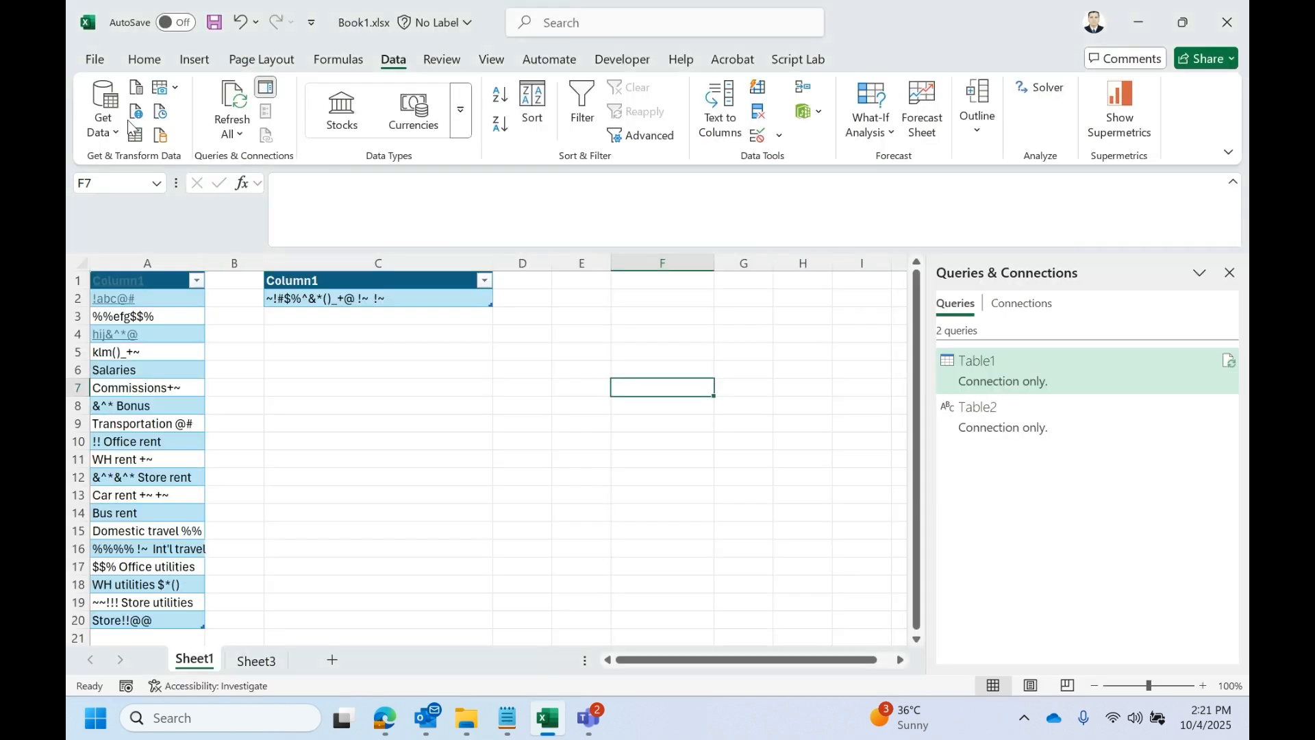
right_click(1008, 369)
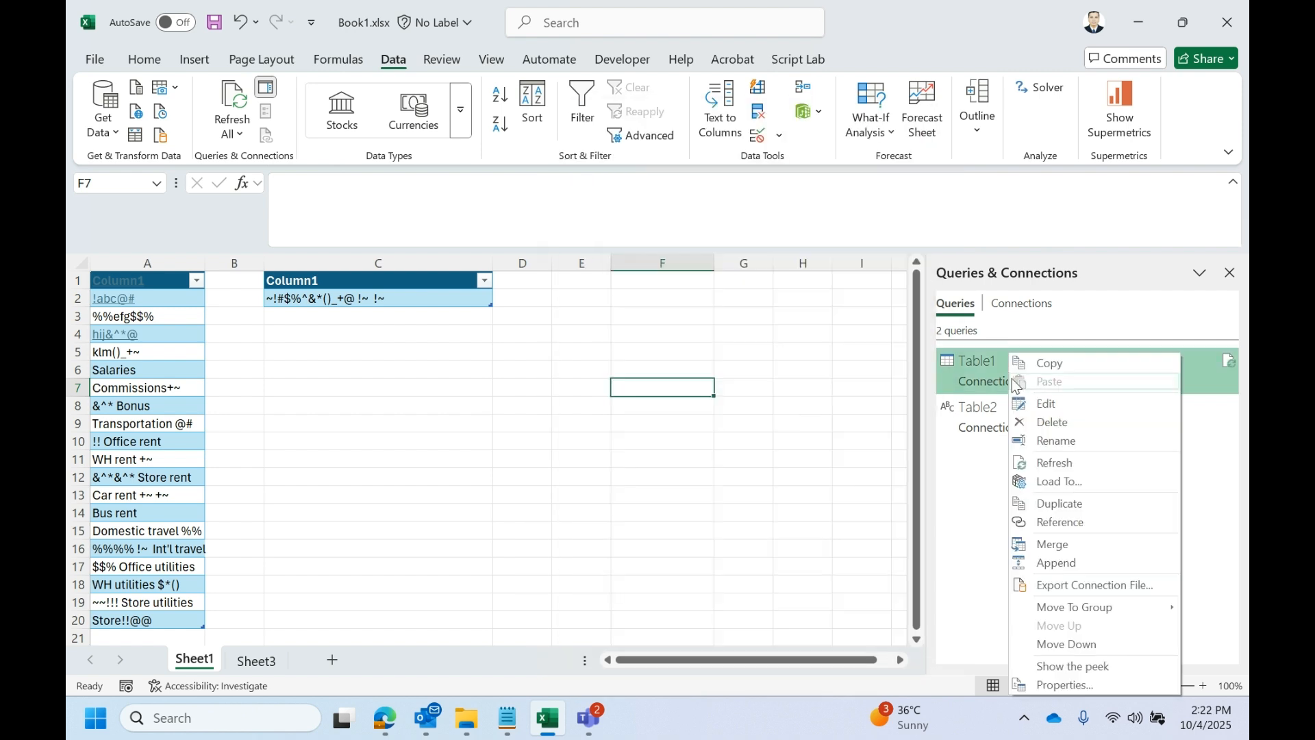
click(1078, 488)
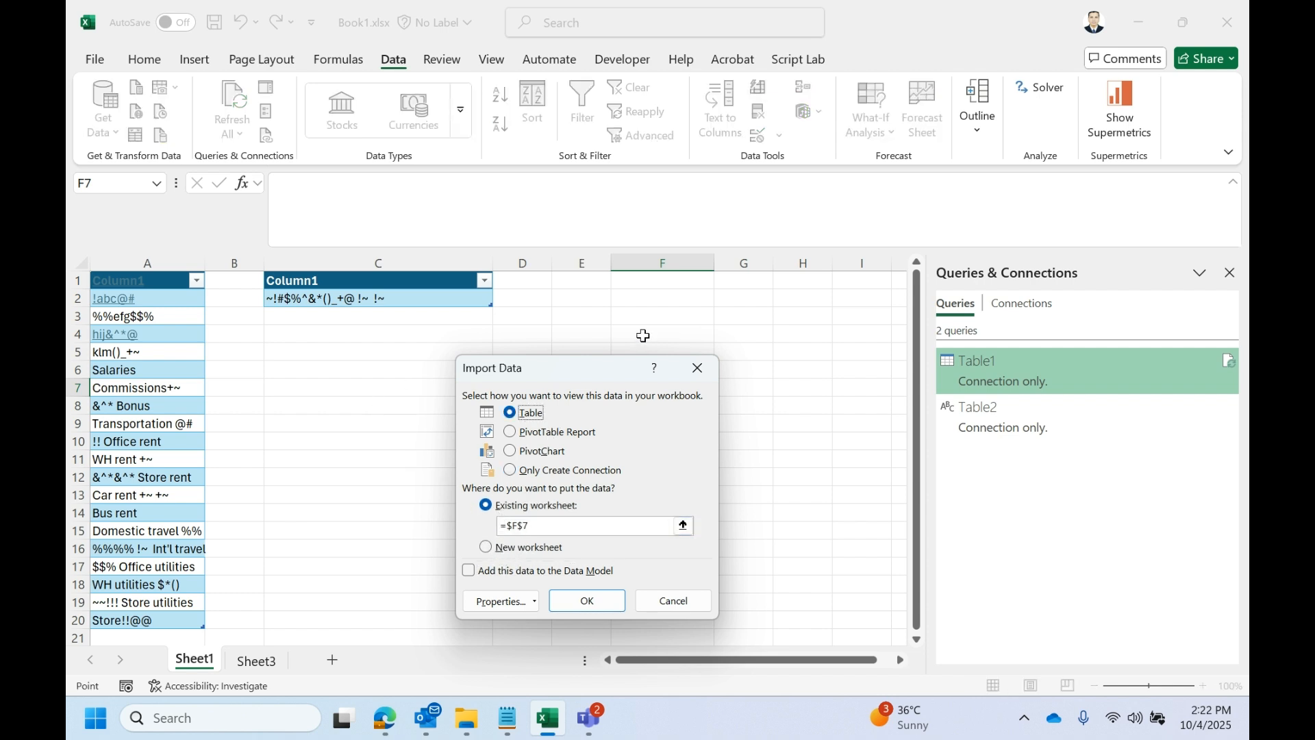
click(602, 281)
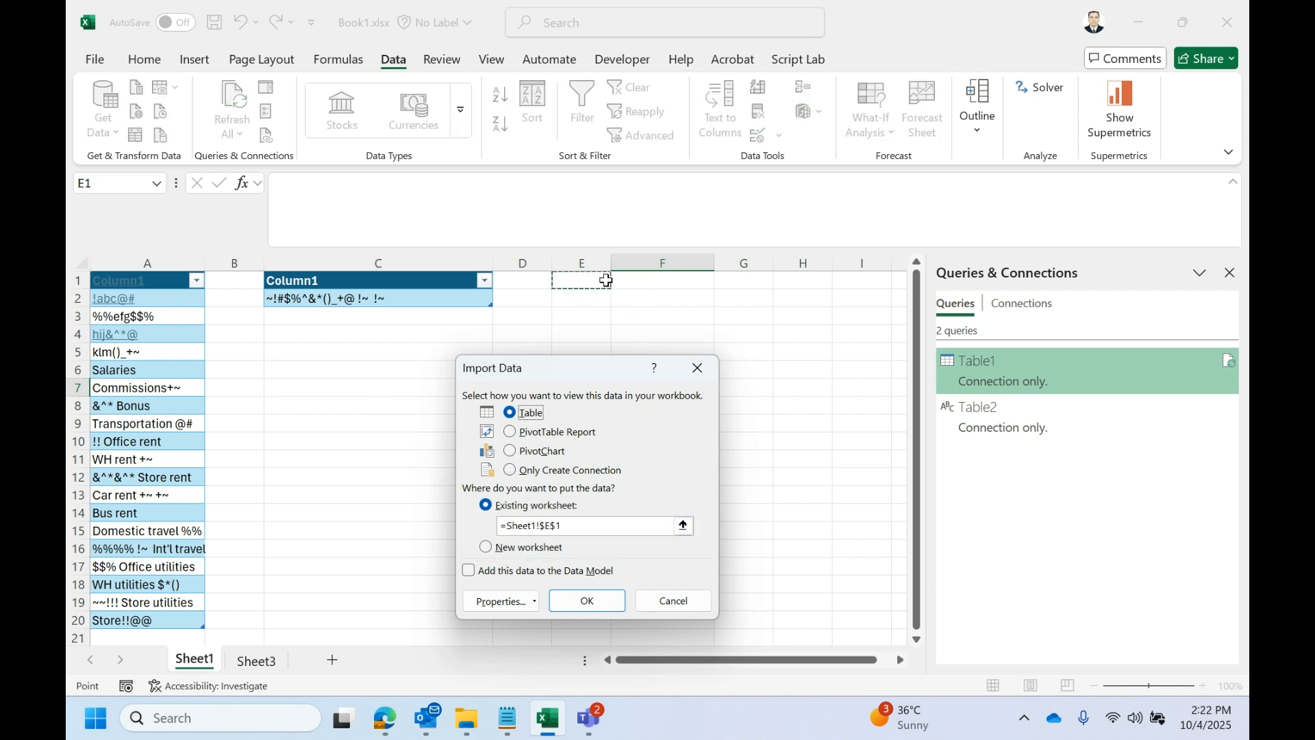
click(572, 598)
click(773, 374)
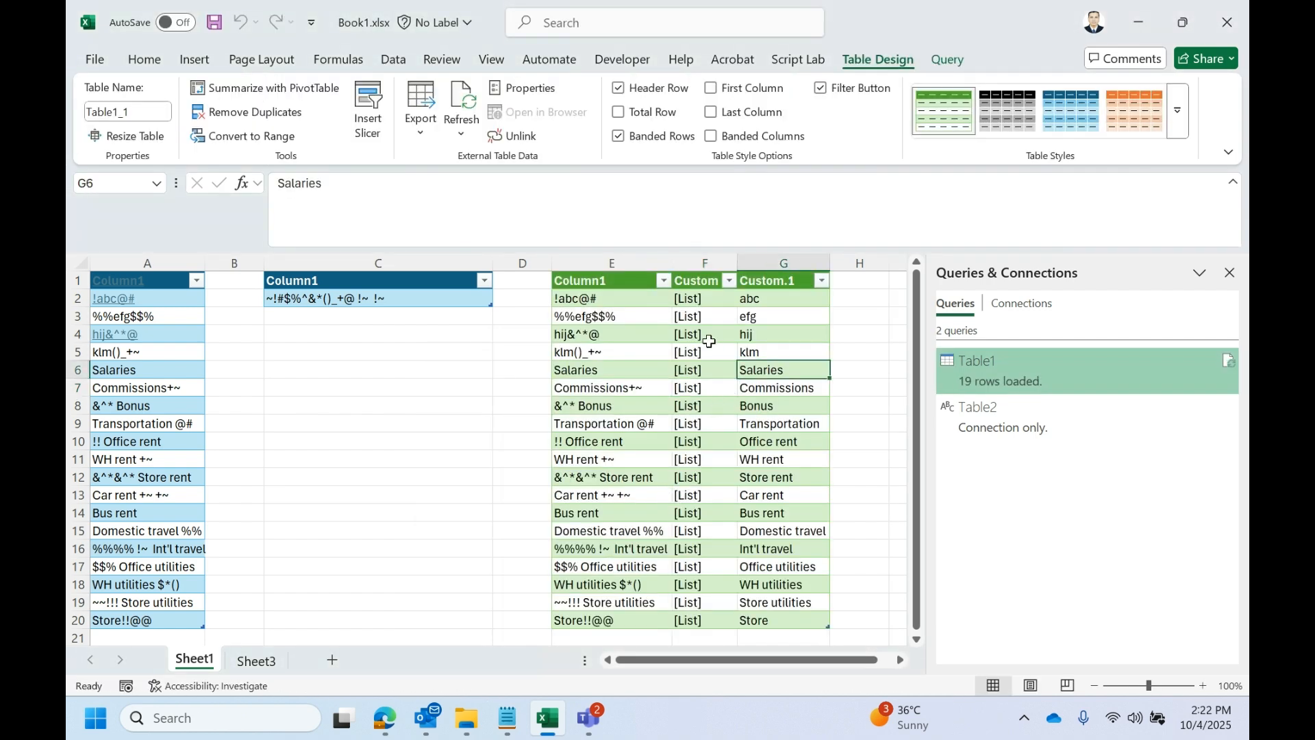
scroll(669, 490, down, 3)
scroll(669, 485, up, 3)
click(806, 264)
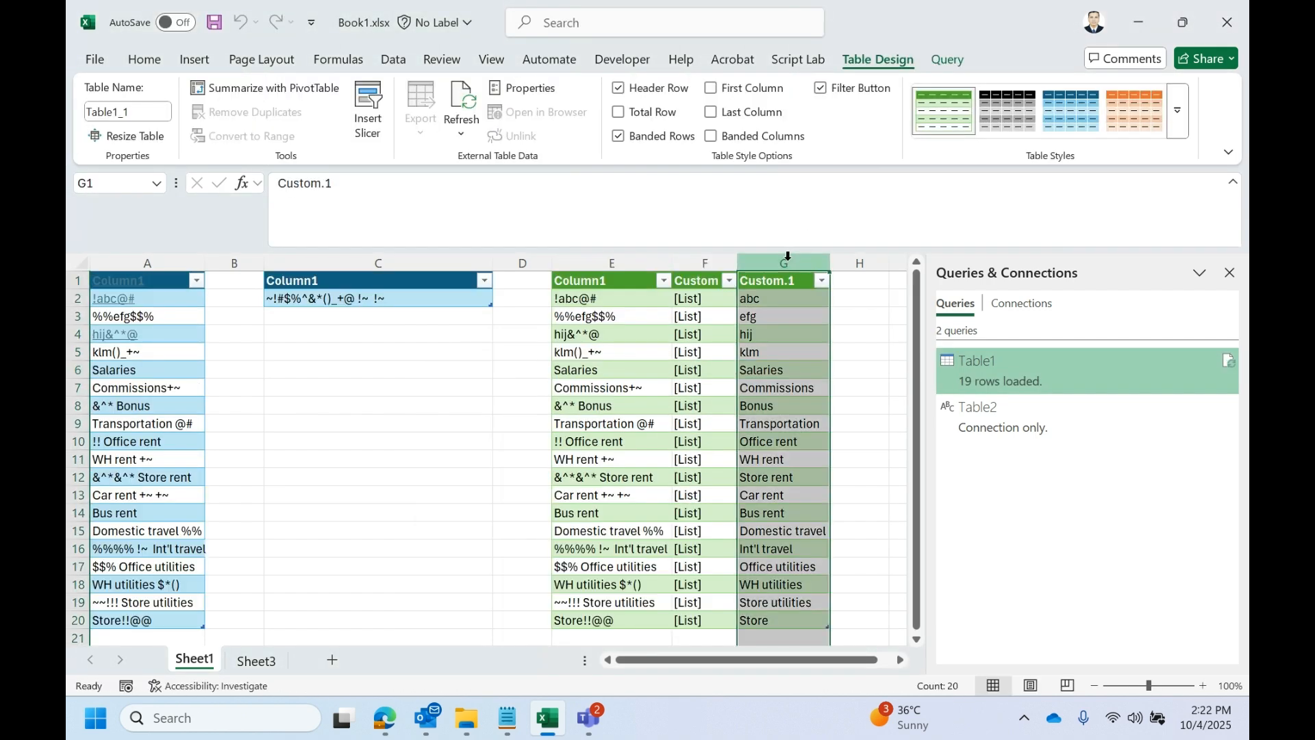
- Reopen the Table1 query, remove the Custom list column, and compare the first row's original and cleaned text
double_click(1026, 371)
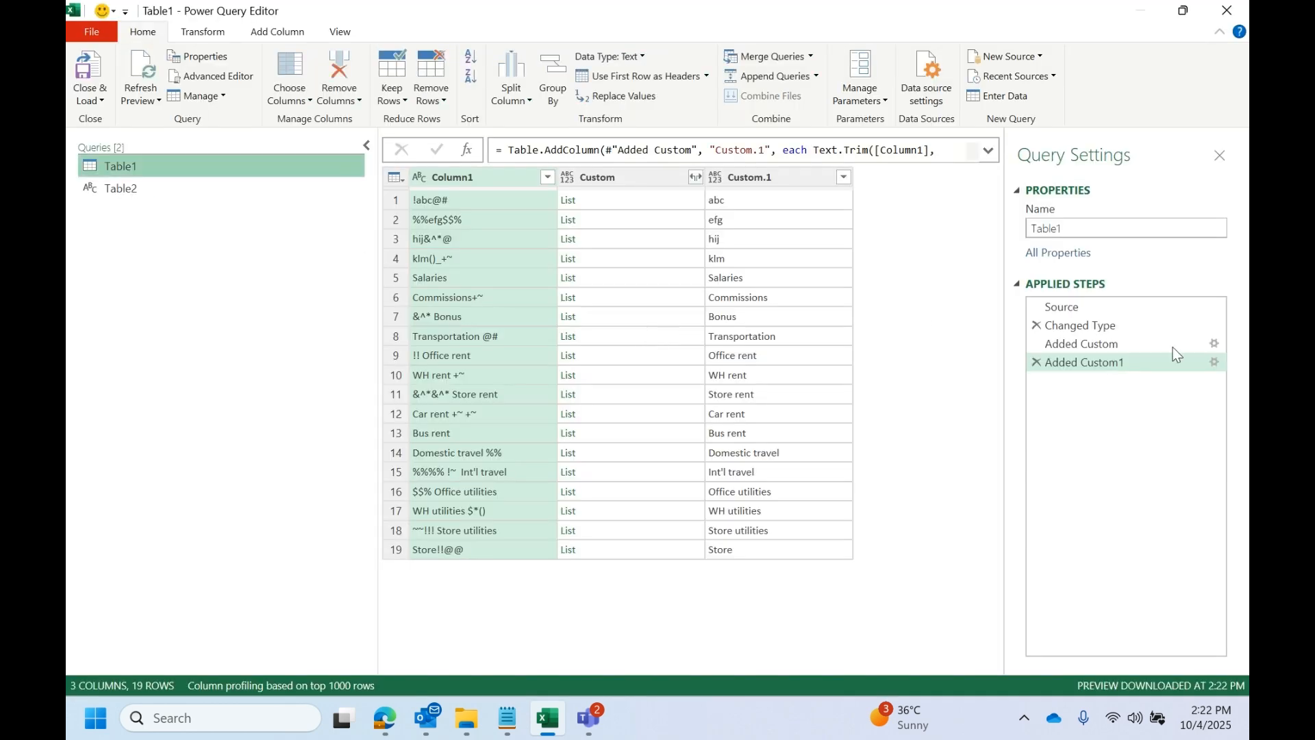
click(631, 177)
right_click(610, 182)
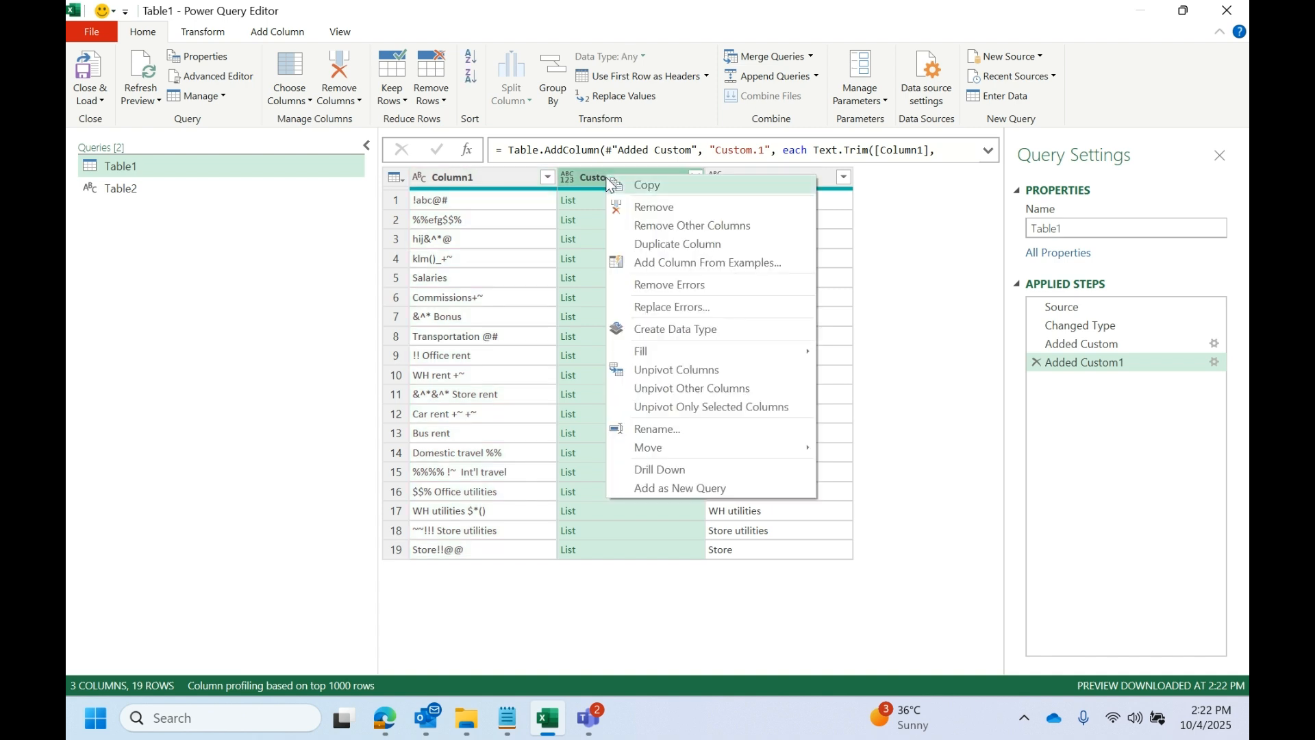
click(630, 212)
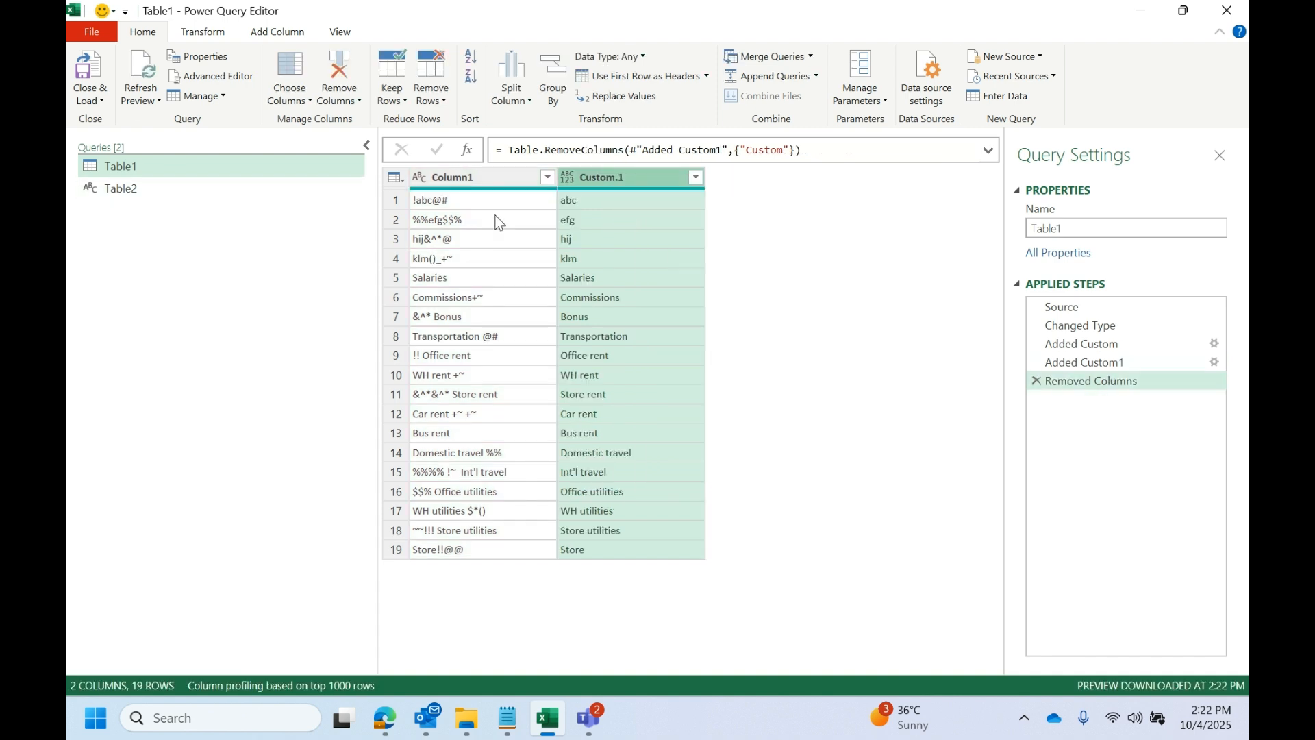
click(435, 202)
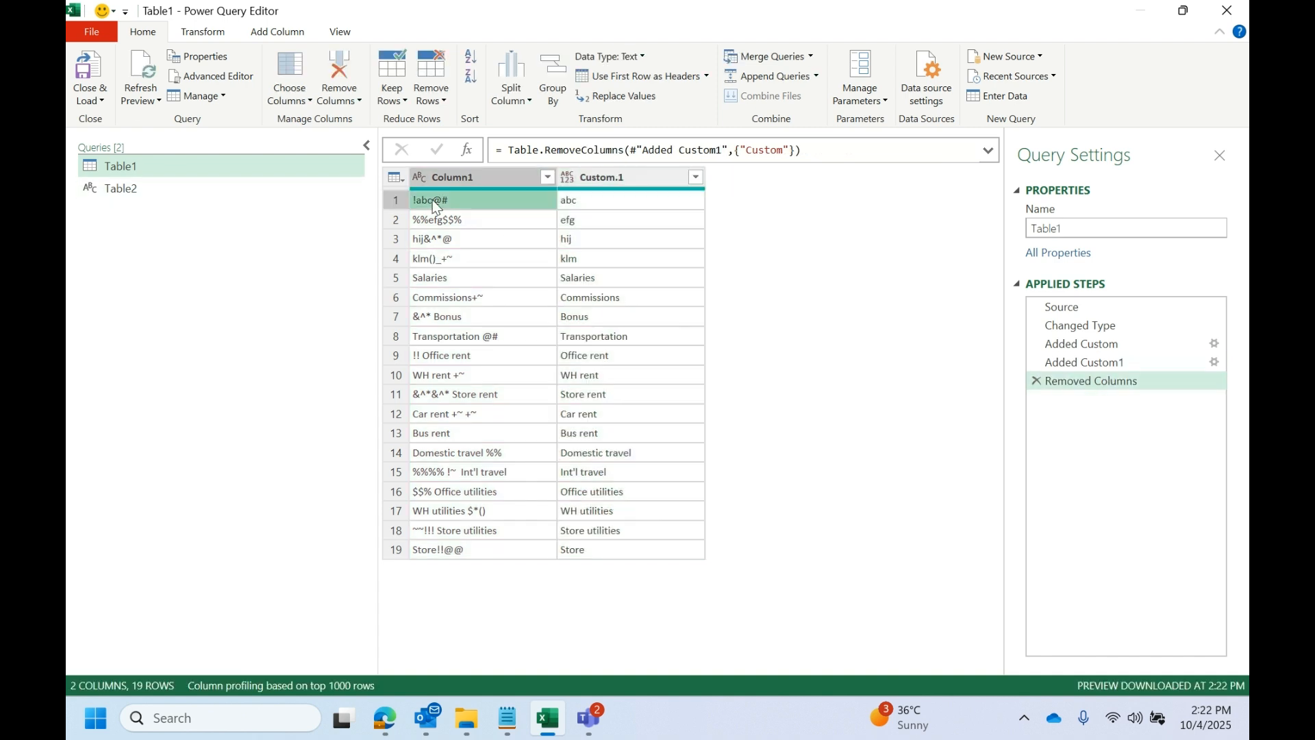
click(606, 202)
- Close and load the edited Table1 query so the output table on Sheet1 updates
click(96, 101)
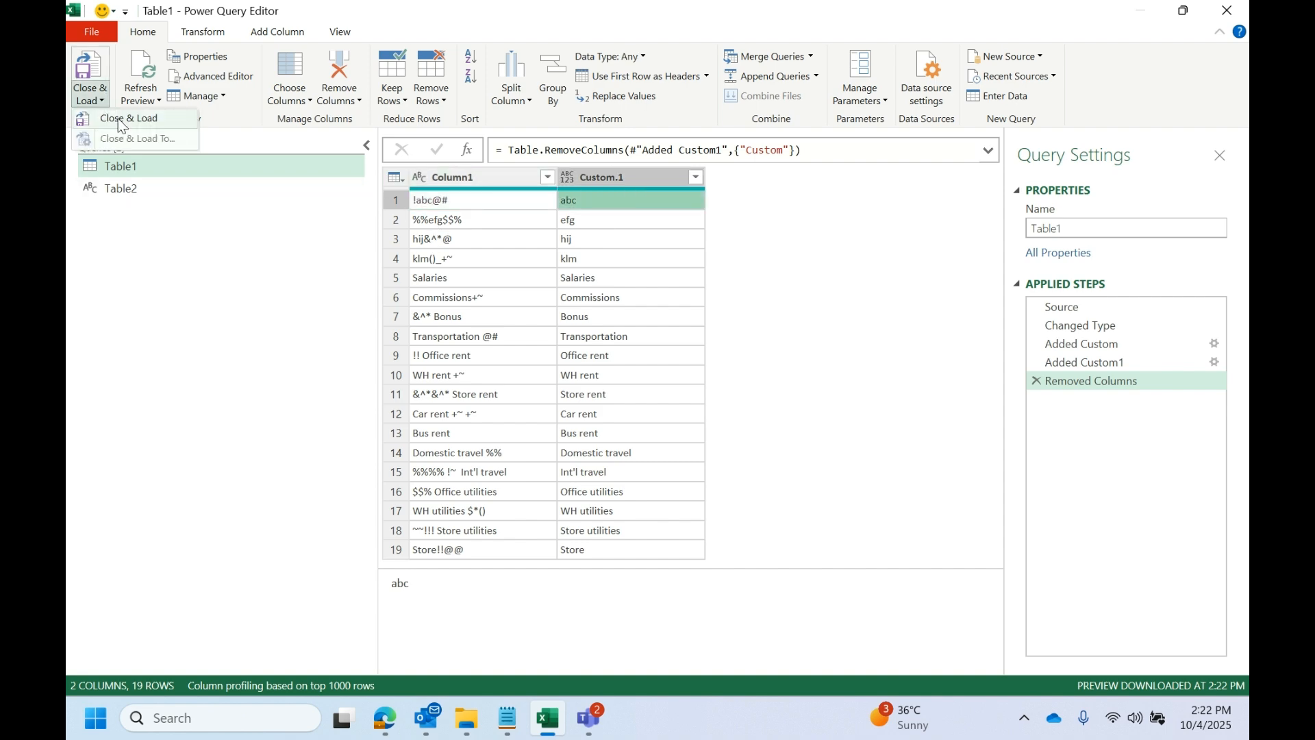
click(119, 119)
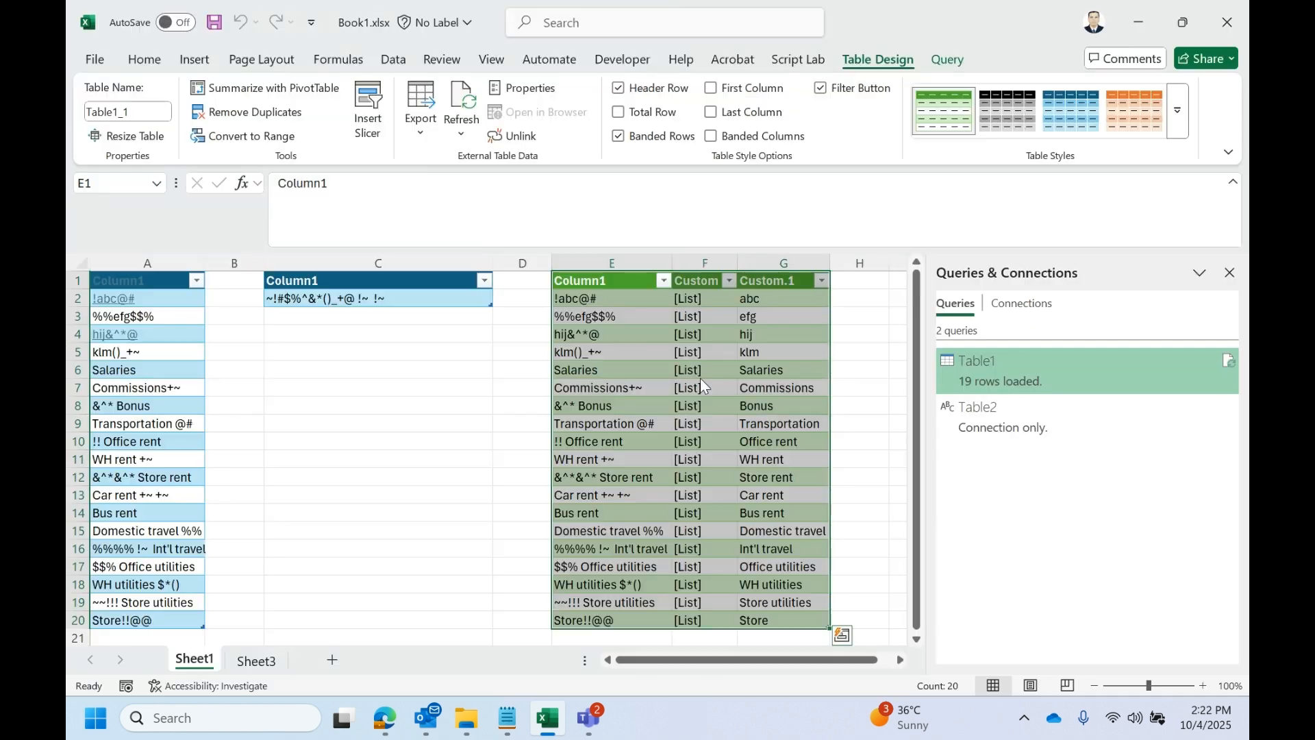
click(648, 340)
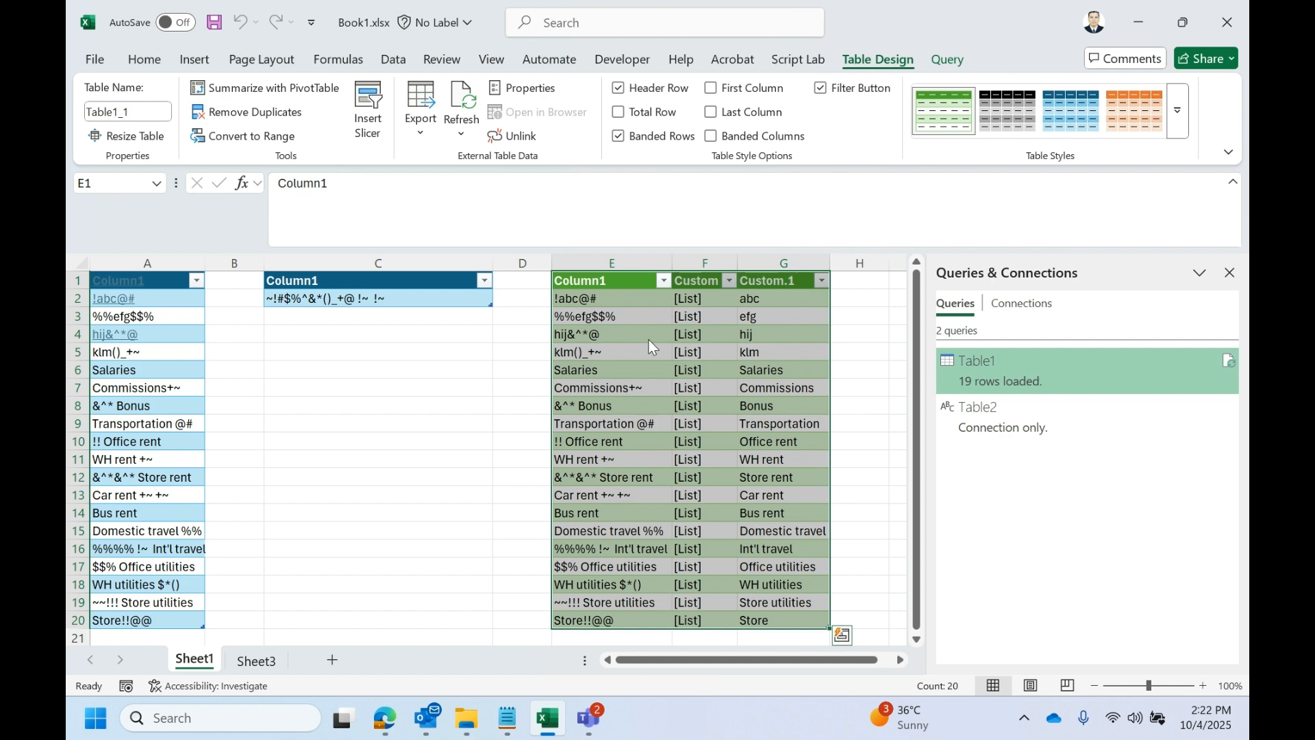
right_click(693, 330)
click(744, 294)
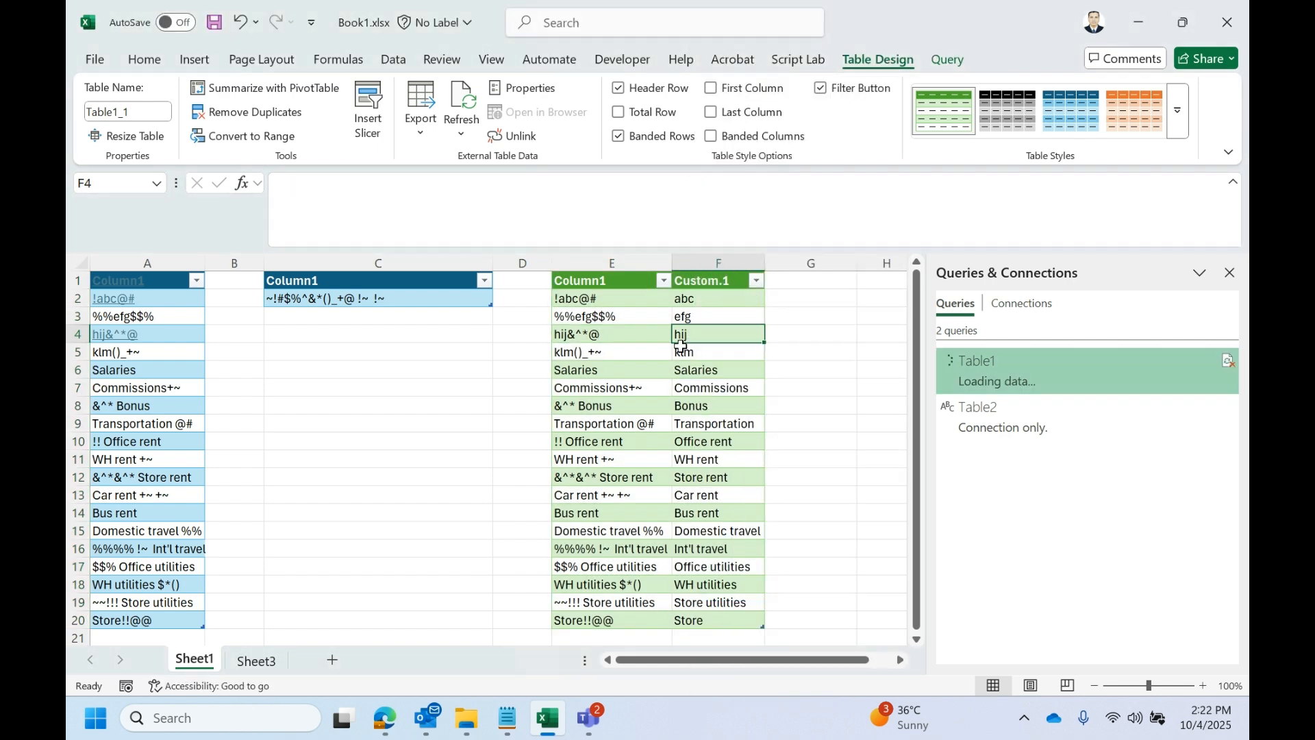
- Compare the original Column1 entries with the cleaned Custom.1 entries in the first rows of the loaded table
scroll(623, 459, down, 2)
scroll(623, 462, up, 2)
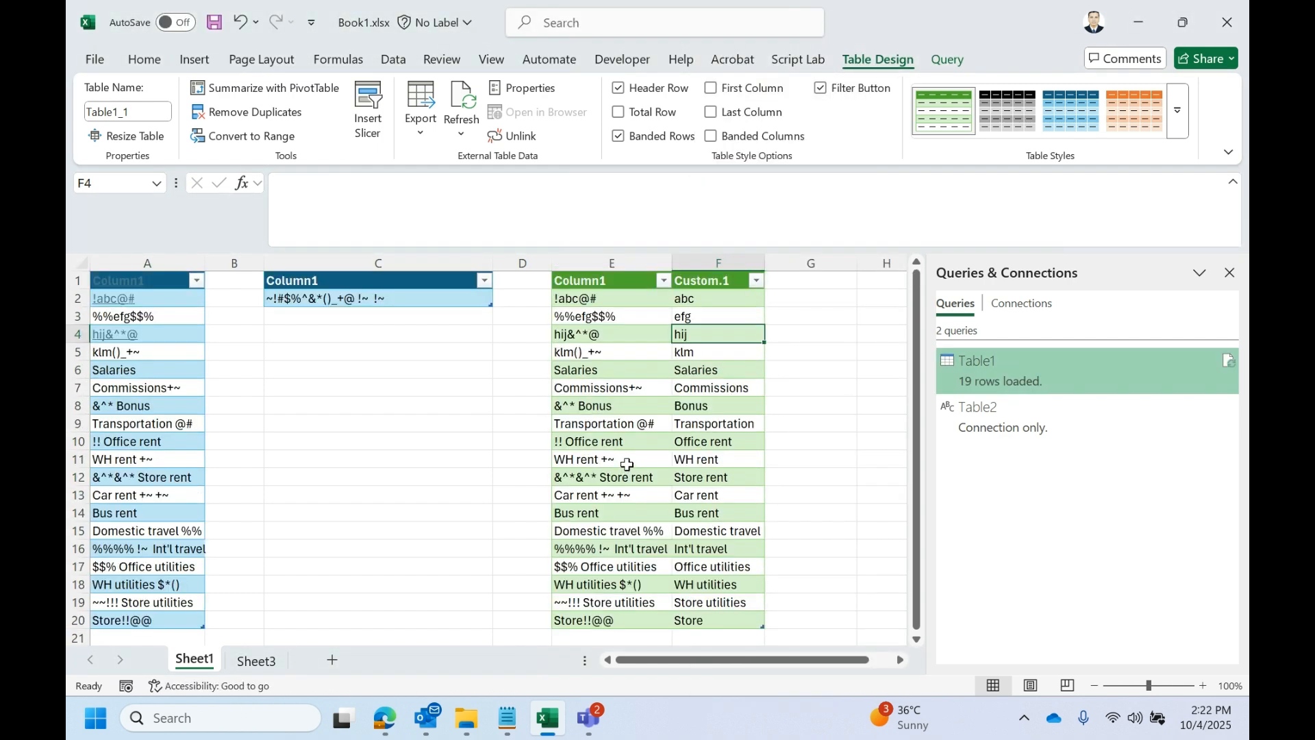
click(709, 300)
click(555, 298)
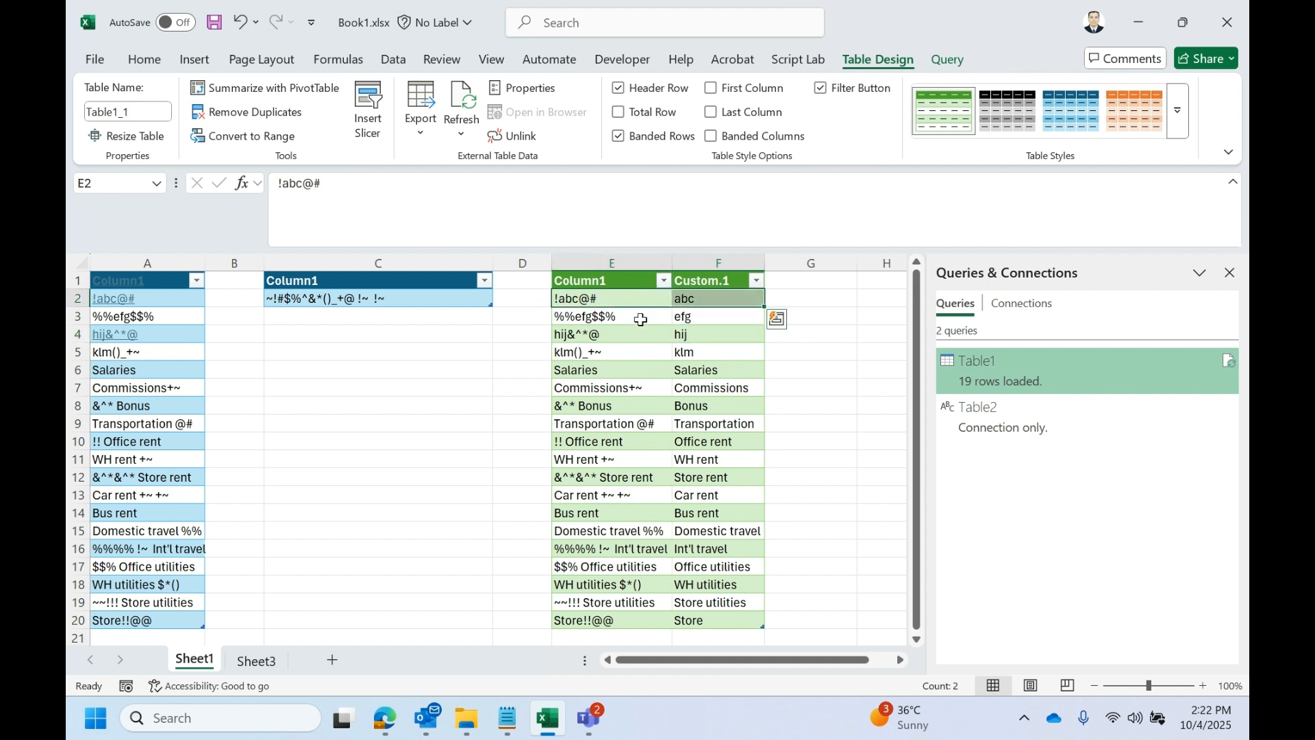
click(614, 320)
click(579, 350)
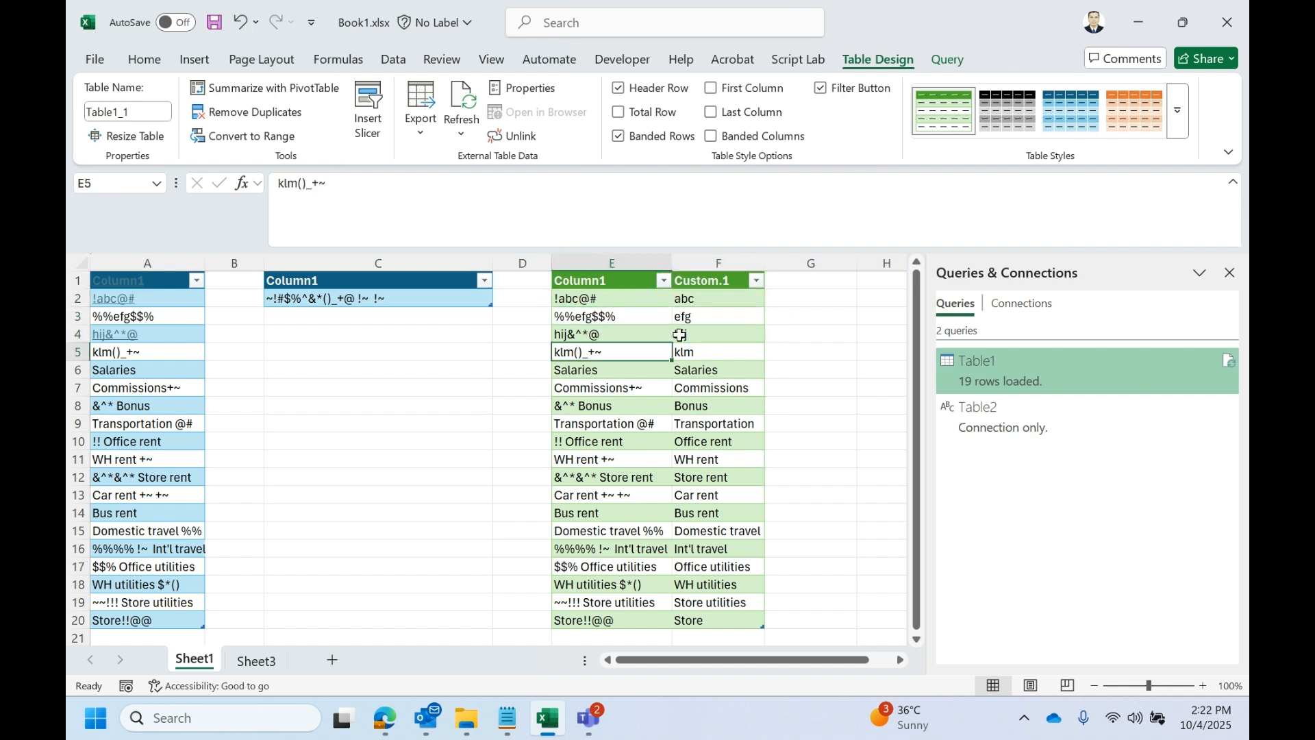
- Compare the original and cleaned text of the hij, Salaries and Commissions rows in the loaded table
click(680, 335)
click(584, 373)
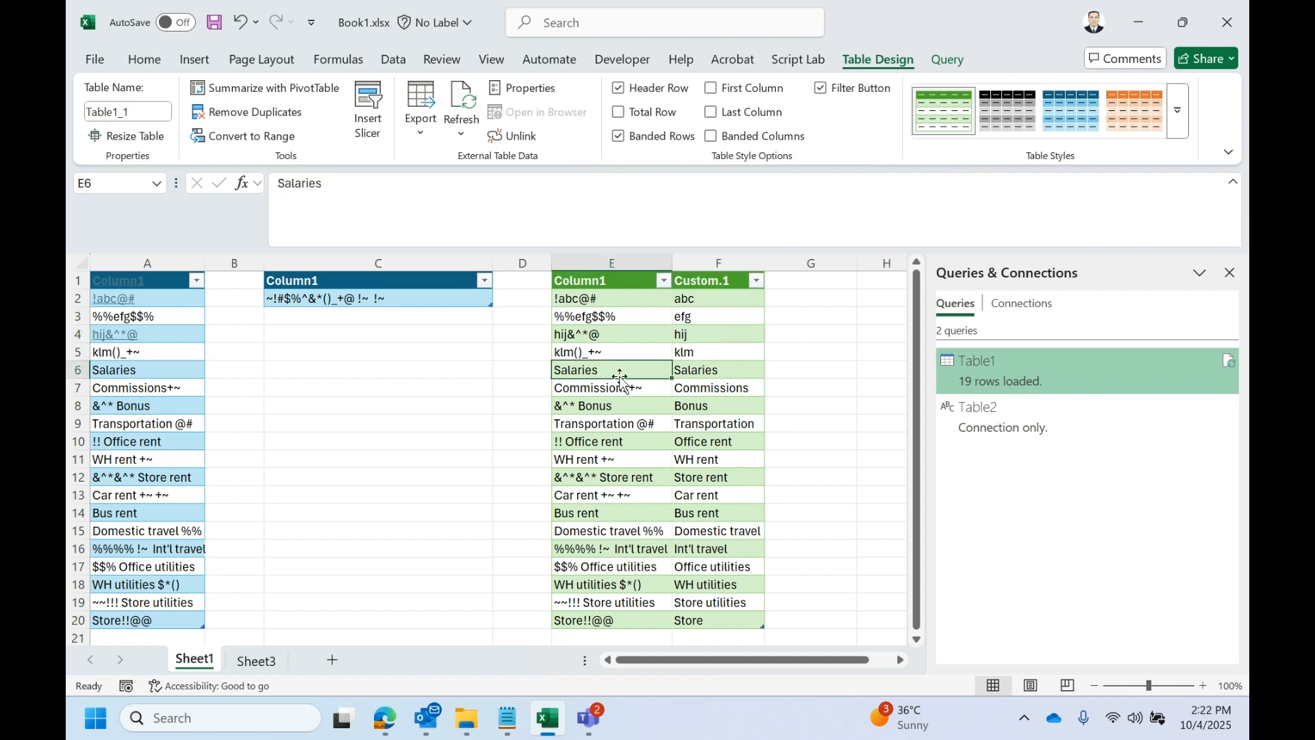
click(610, 389)
- Add the test entry rental####&&&&**_)( in cell A21, directly below the last row of the source table
scroll(602, 404, down, 3)
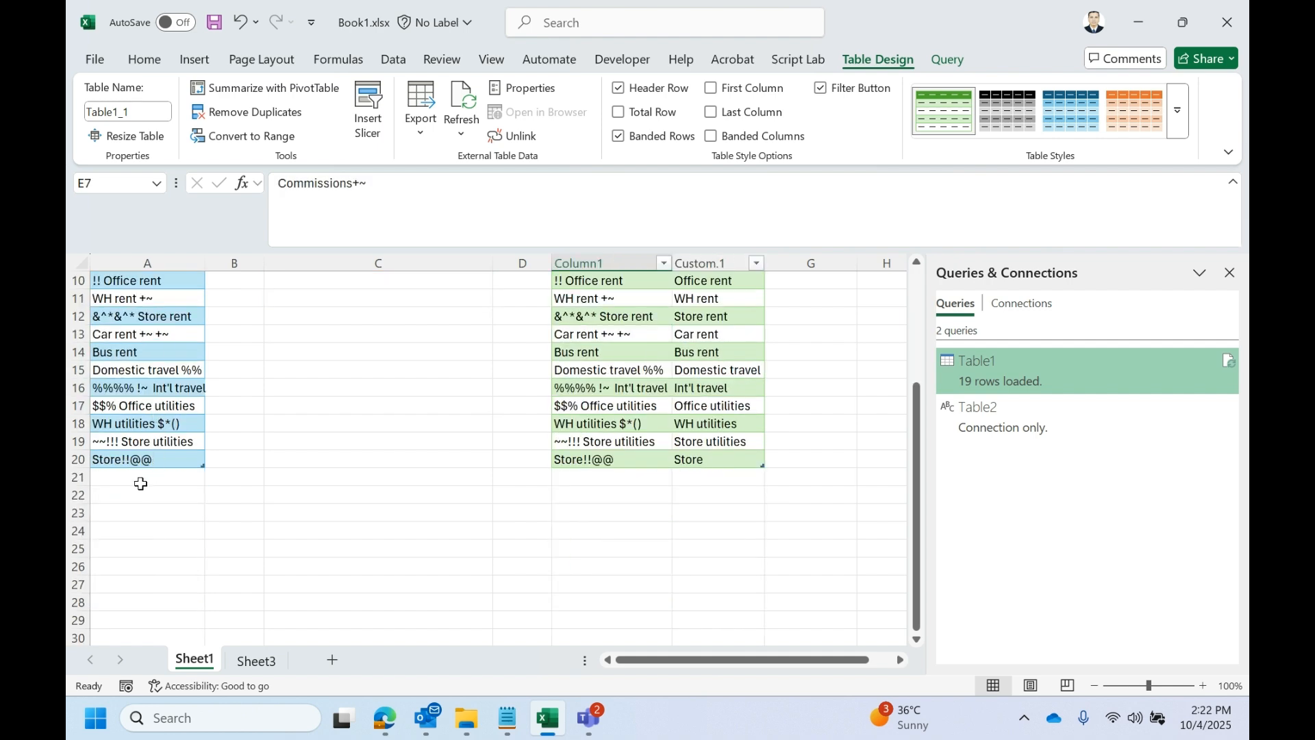
click(142, 480)
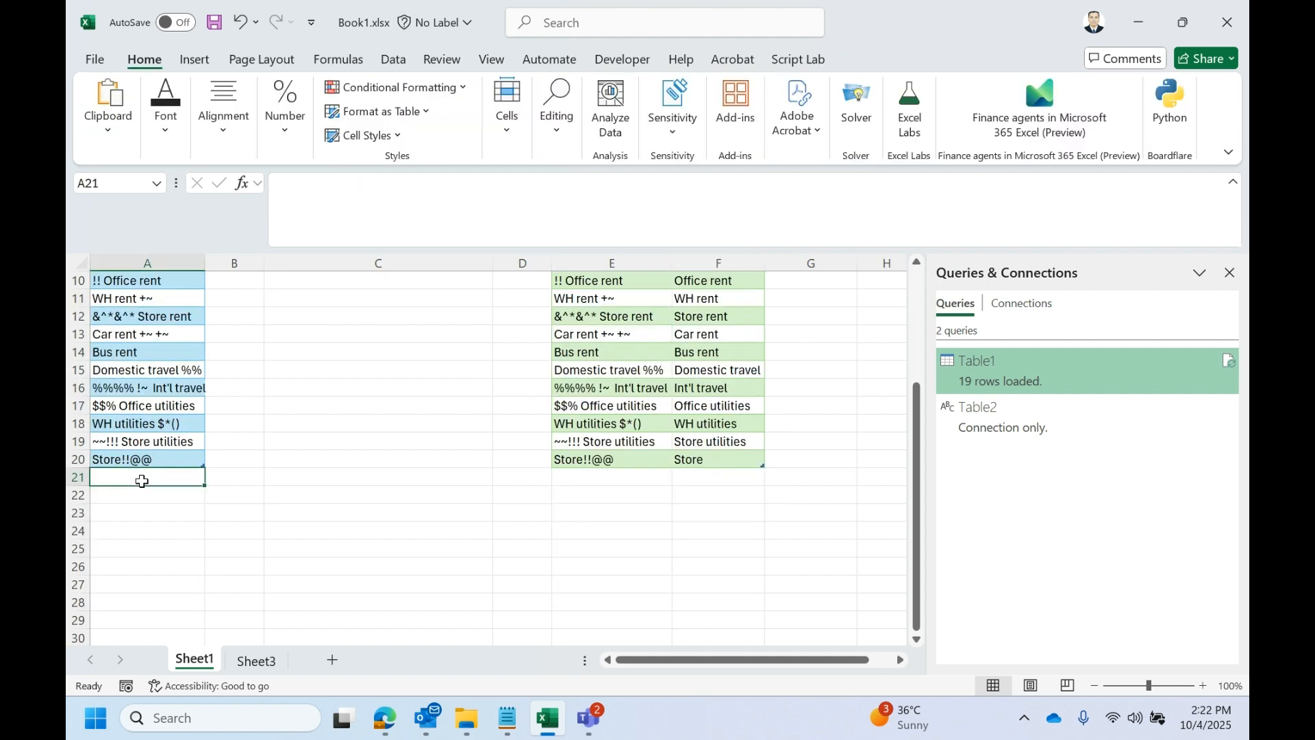
text(rental)
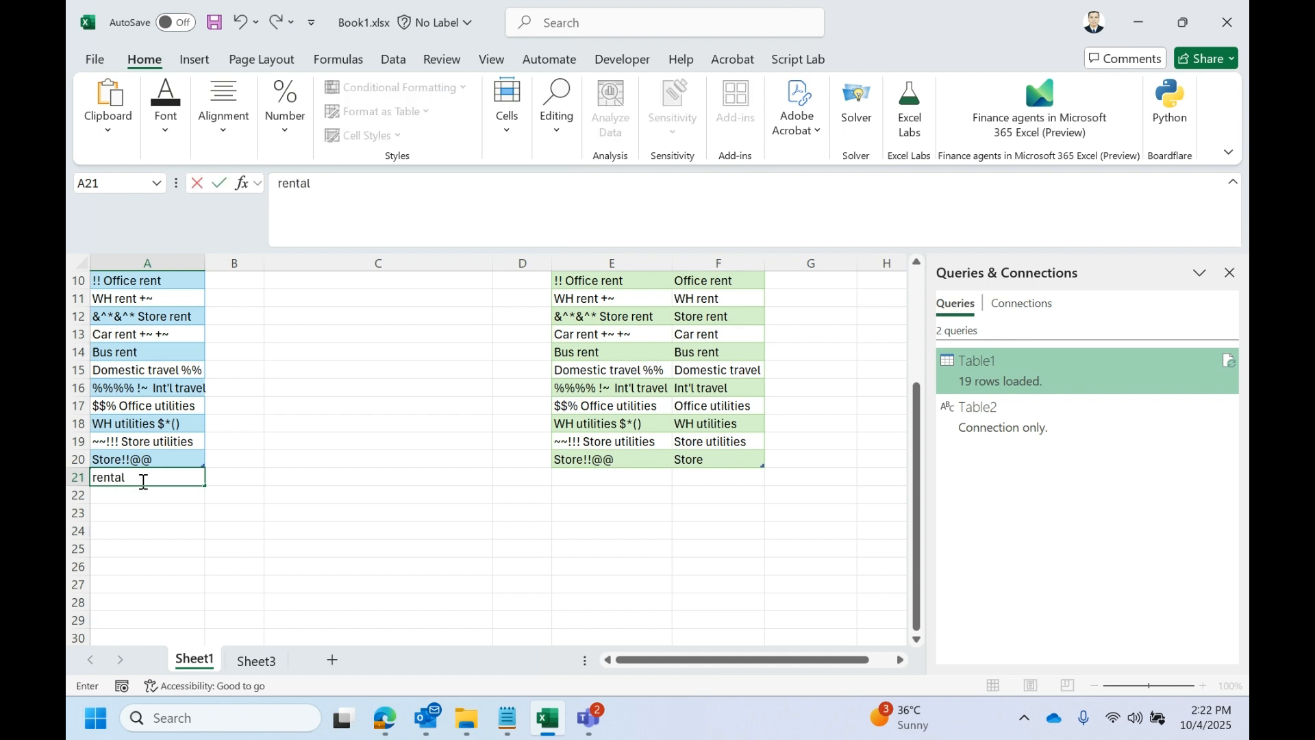
key(Return)
double_click(147, 478)
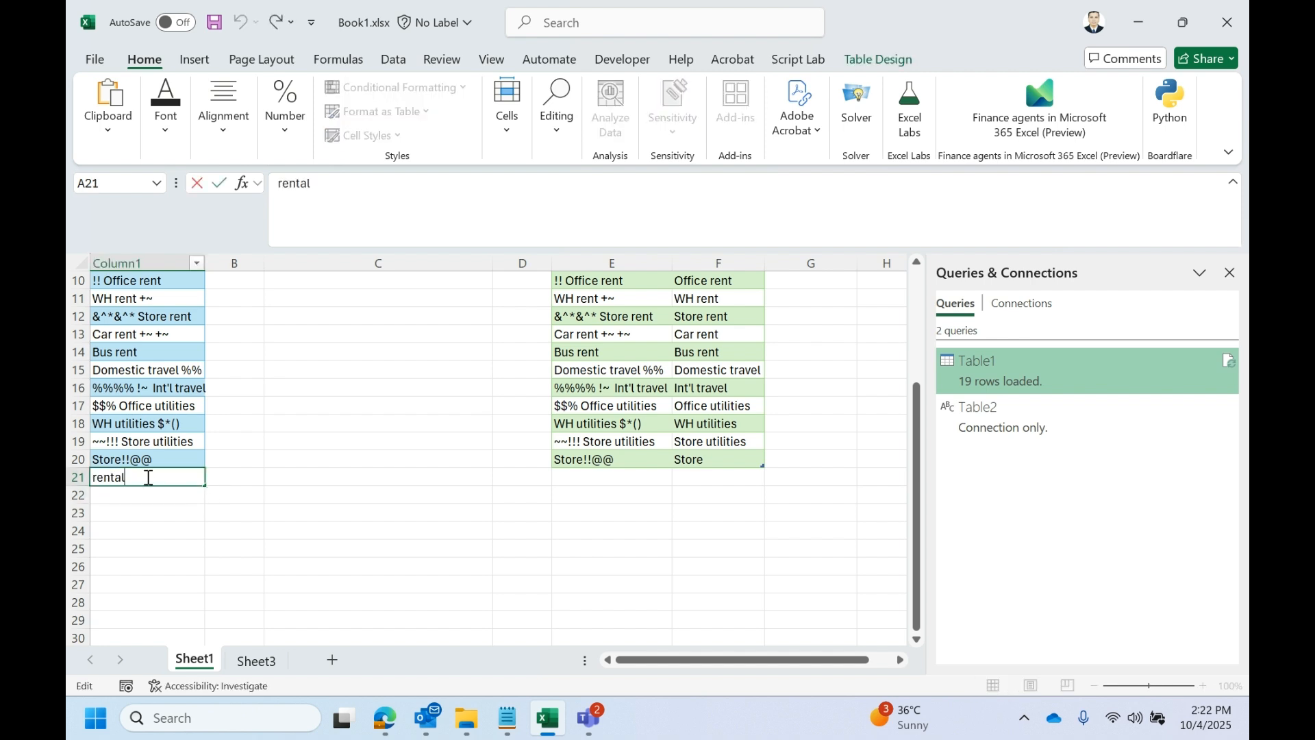
text(####&&&&**_)()
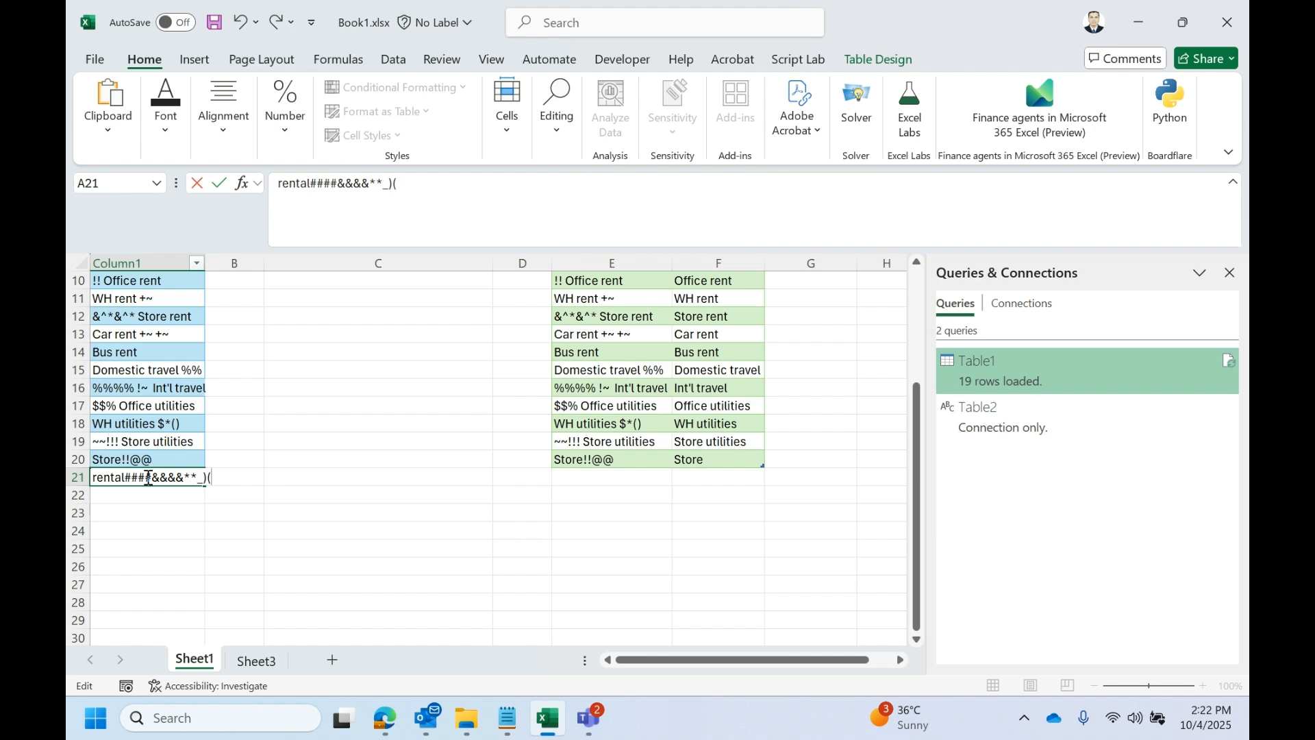
click(327, 372)
- Refresh the loaded Table1 output on Sheet1 to bring in the newly added source row
scroll(422, 473, up, 3)
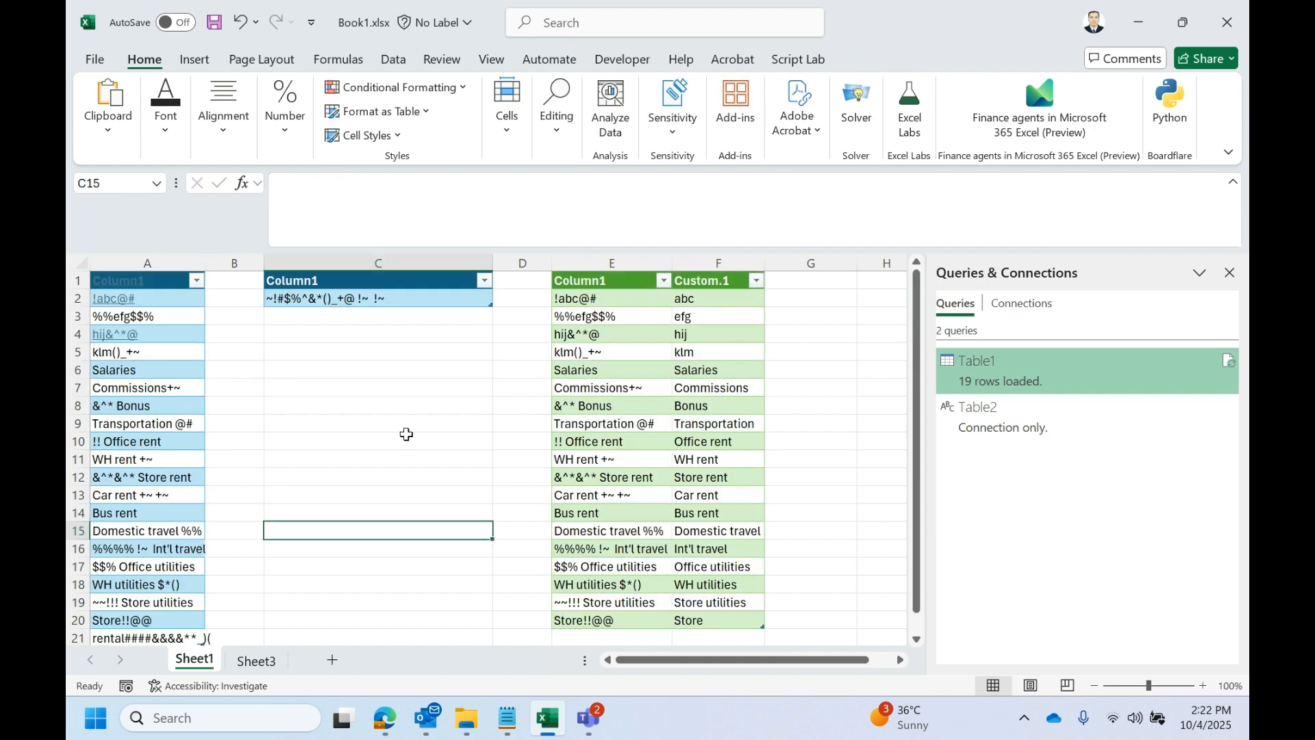
click(393, 302)
scroll(644, 520, down, 1)
scroll(643, 520, down, 1)
scroll(644, 520, up, 1)
click(678, 406)
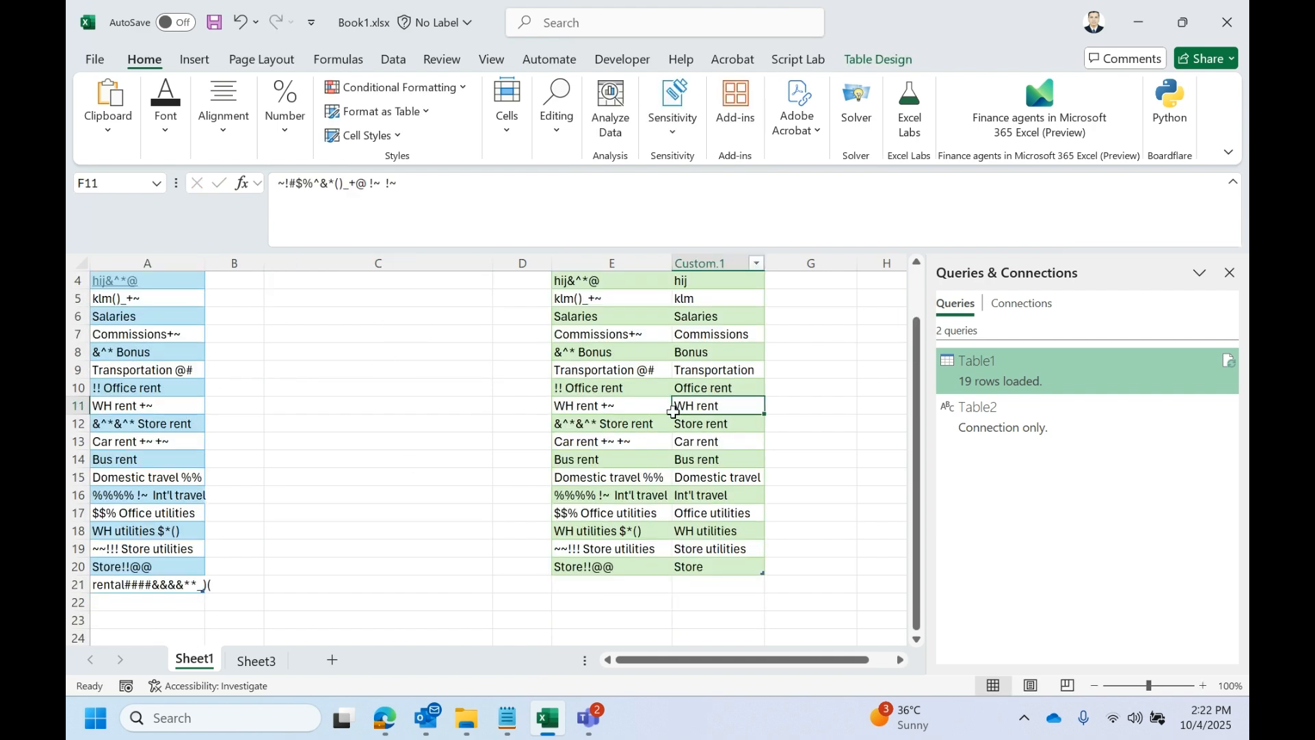
right_click(678, 406)
click(752, 223)
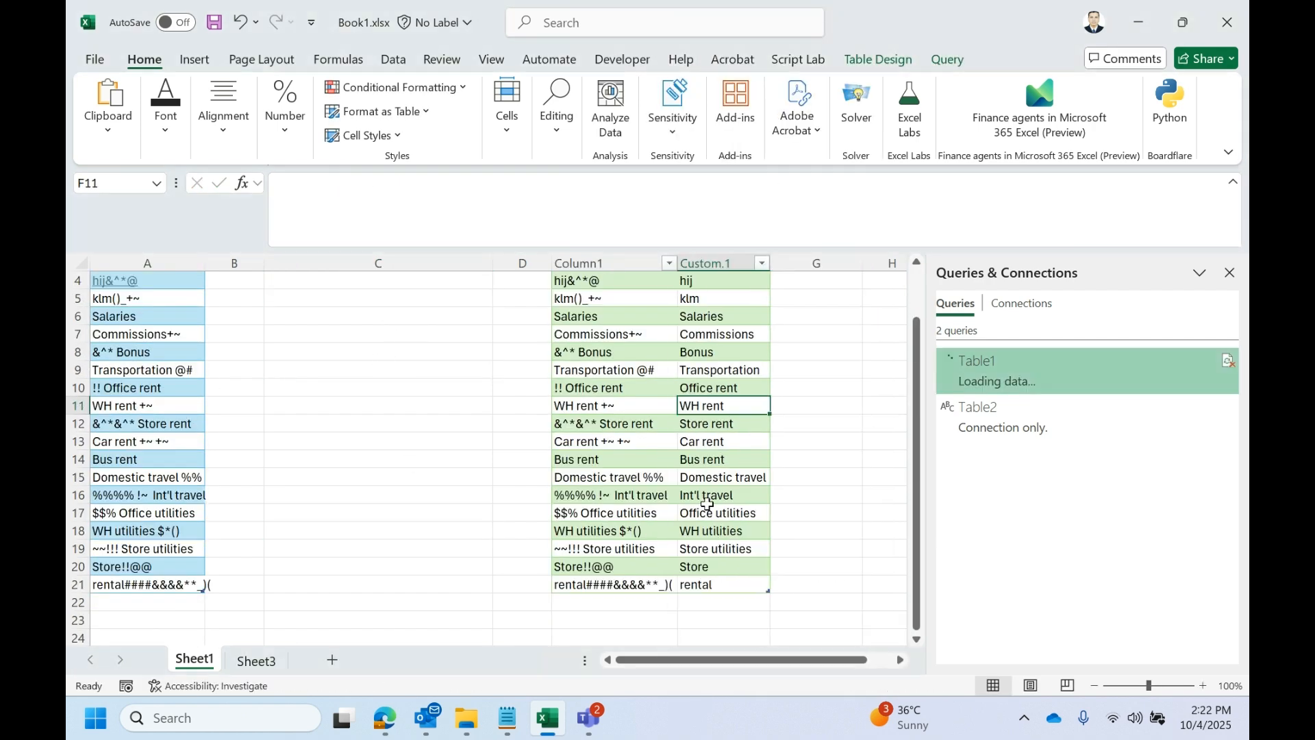
- Check the cleaned text of the new row in F21 and review the special-character list in cell C2
double_click(736, 585)
drag(736, 584, 123, 524)
click(520, 533)
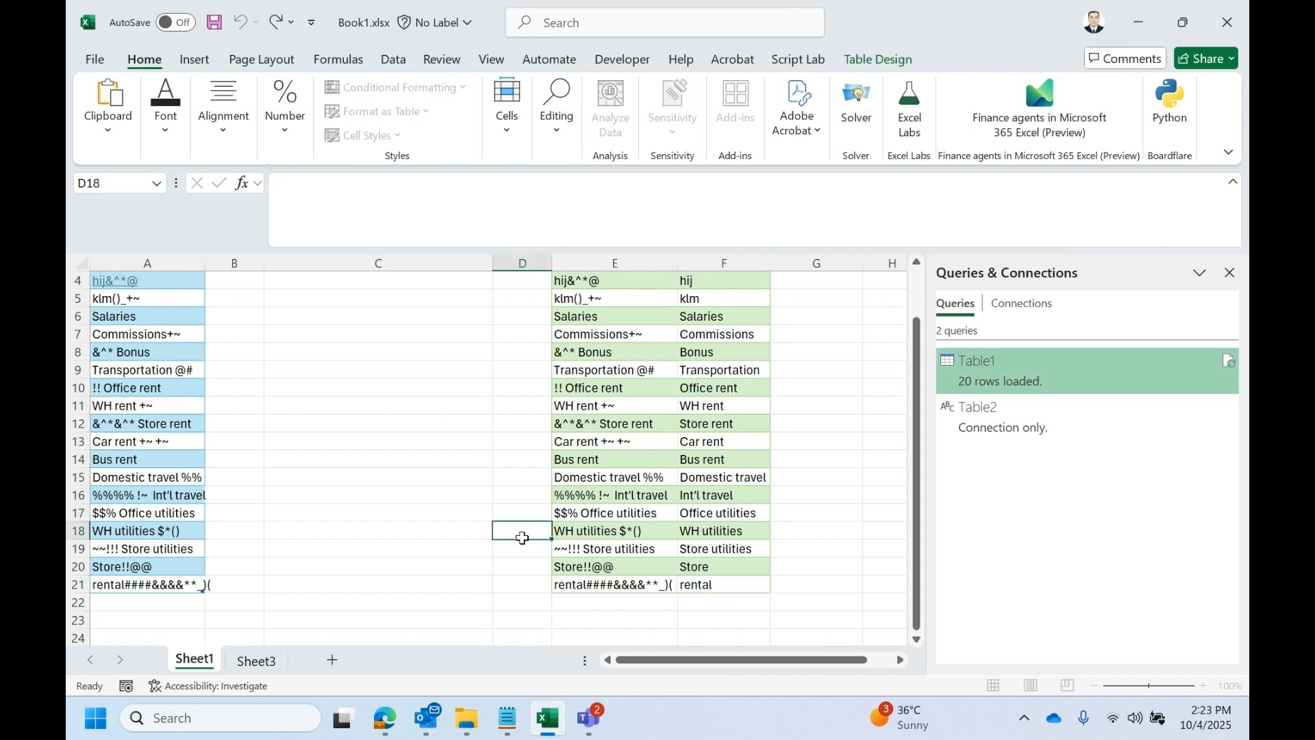
scroll(385, 454, up, 1)
click(409, 298)
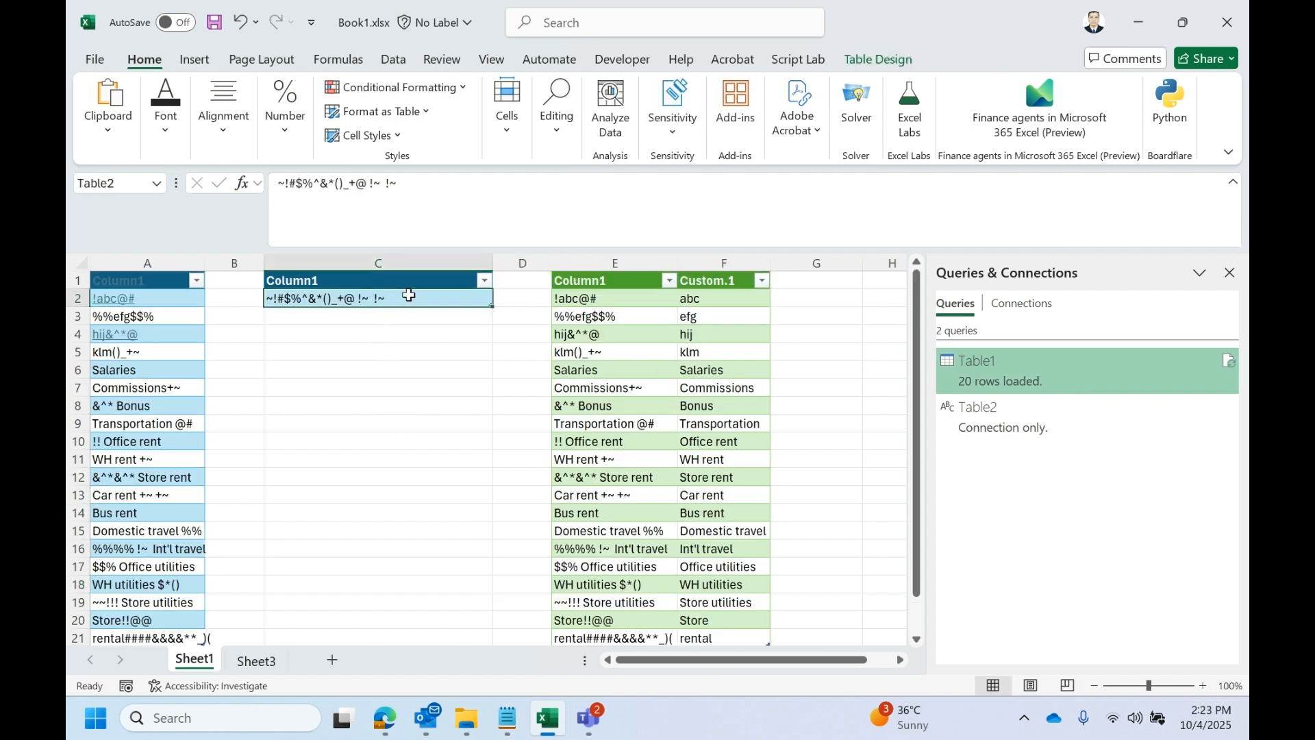
double_click(408, 297)
drag(408, 298, 68, 273)
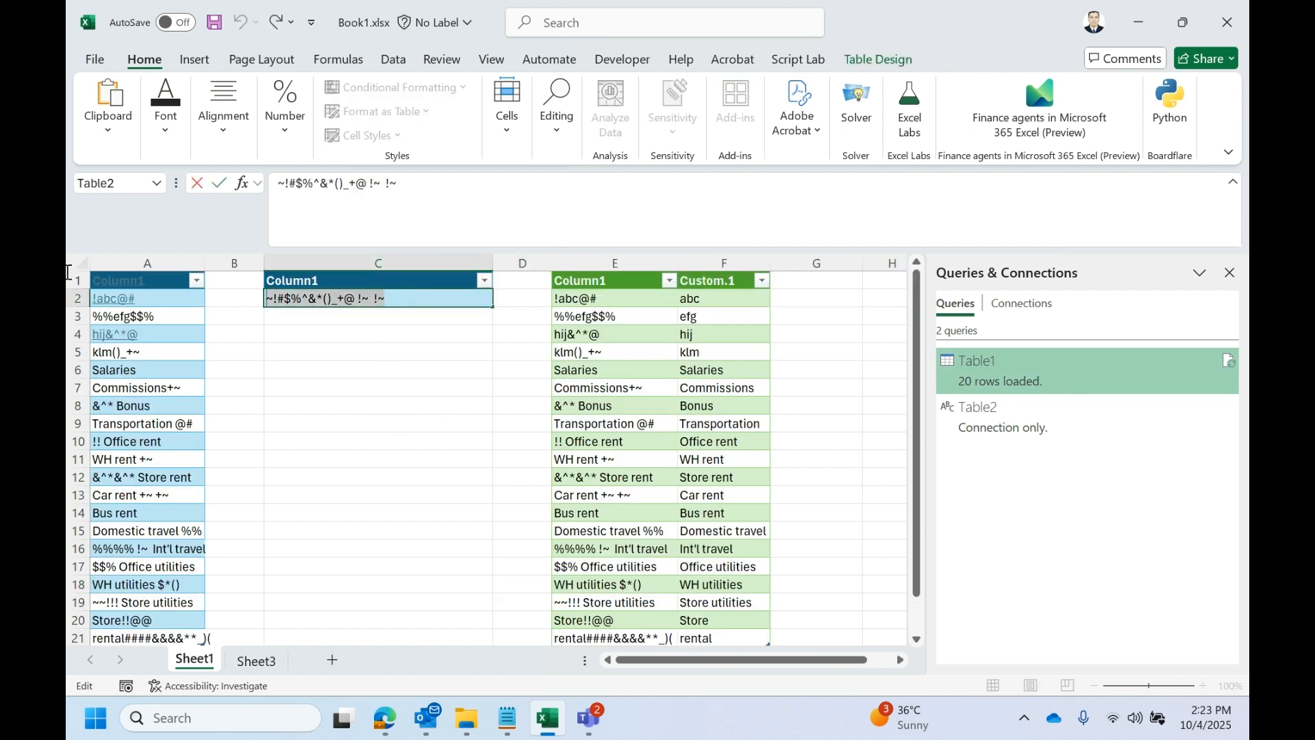
click(603, 407)
scroll(605, 466, down, 3)
scroll(605, 465, up, 3)
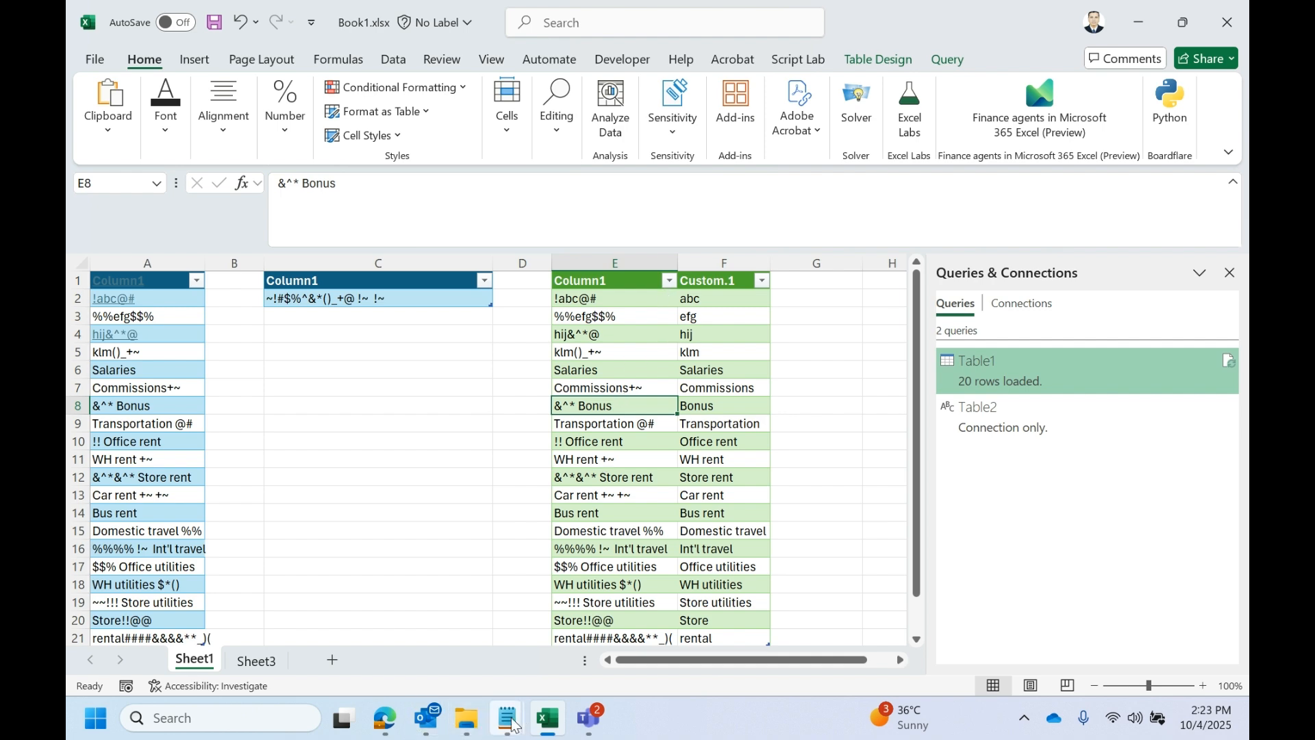
mouse_move(403, 726)
click(920, 619)
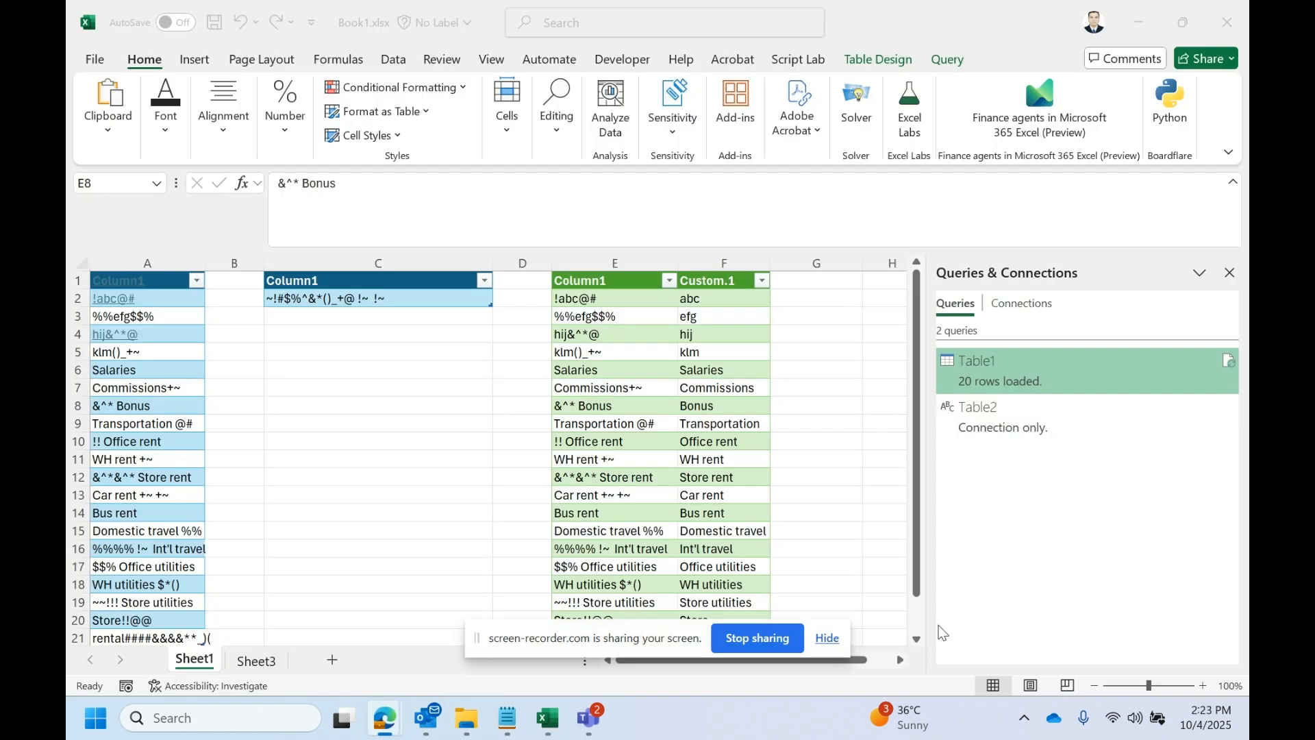